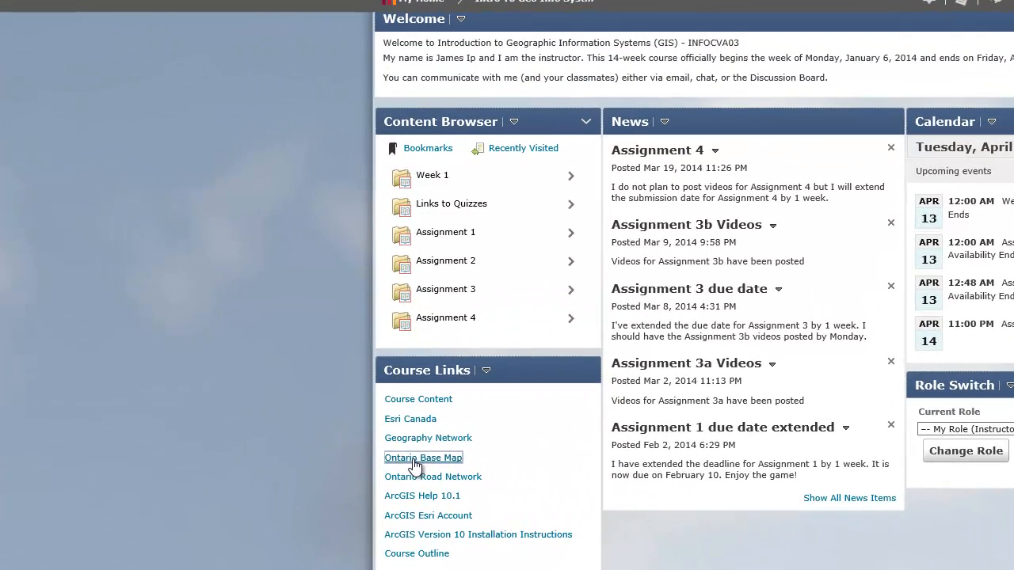
# Open the Ontario Base Map viewer from the course links and frame the Hamilton neighbourhood just south of the escarpment around the college campus
pyautogui.click(414, 466)
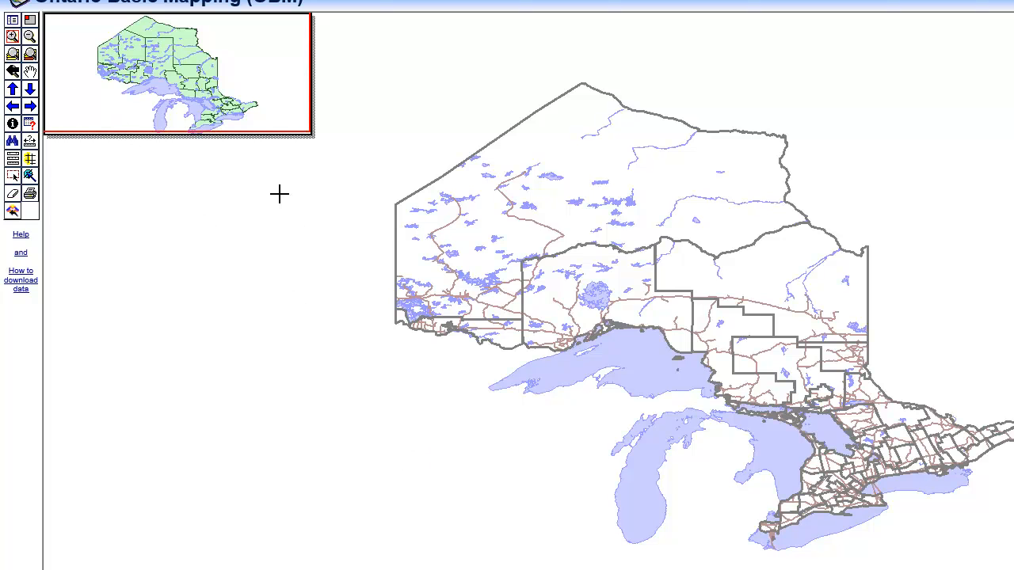
pyautogui.click(11, 39)
pyautogui.moveTo(848, 486); pyautogui.dragTo(878, 511)
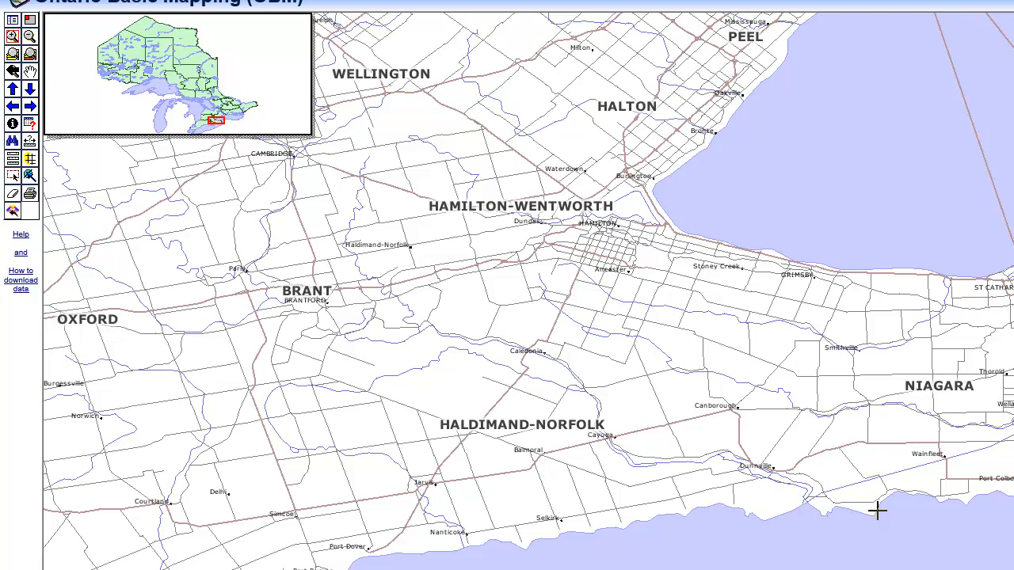
pyautogui.moveTo(565, 182); pyautogui.dragTo(742, 322)
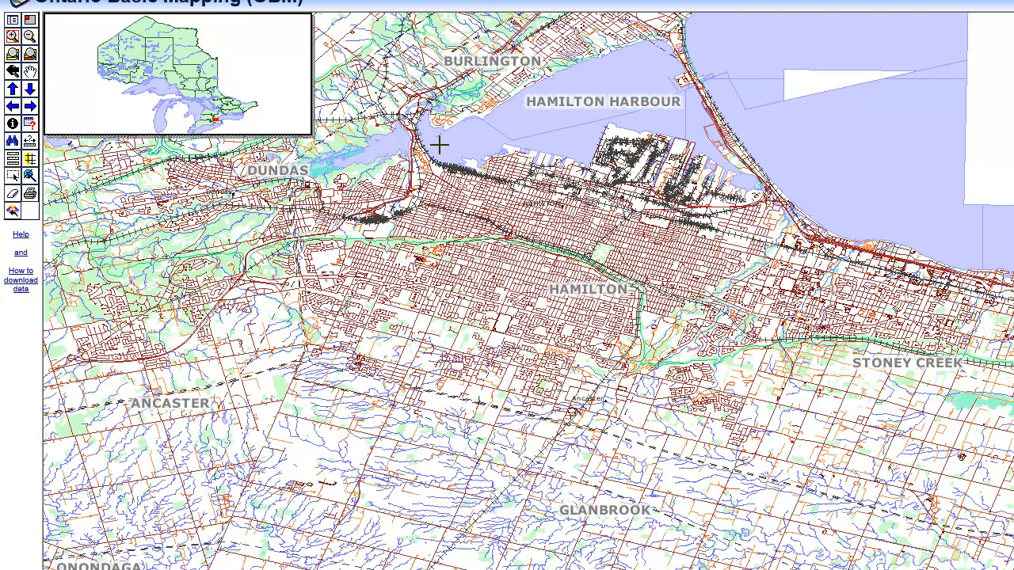
pyautogui.moveTo(401, 110); pyautogui.dragTo(745, 337)
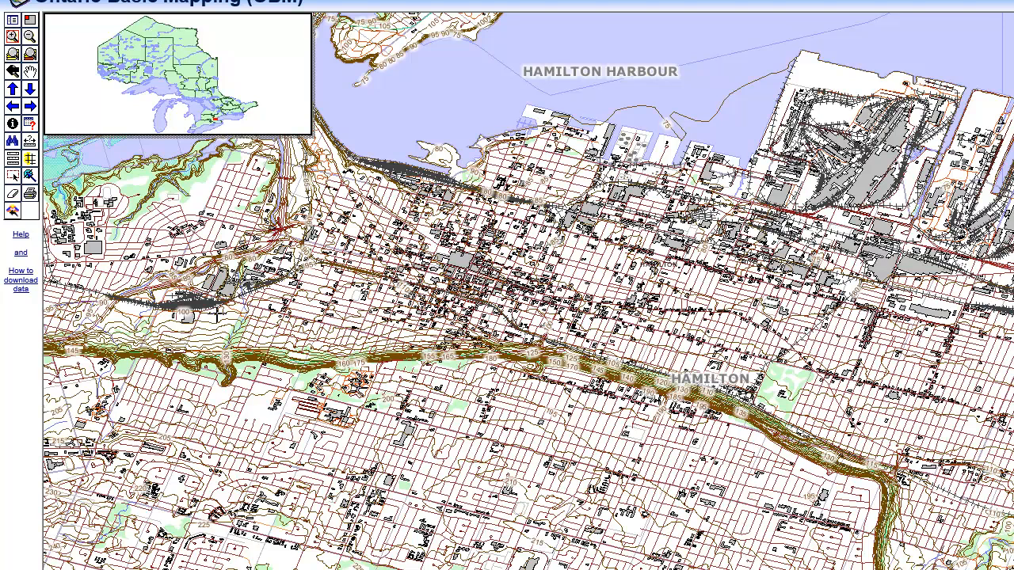
pyautogui.moveTo(244, 334); pyautogui.dragTo(414, 479)
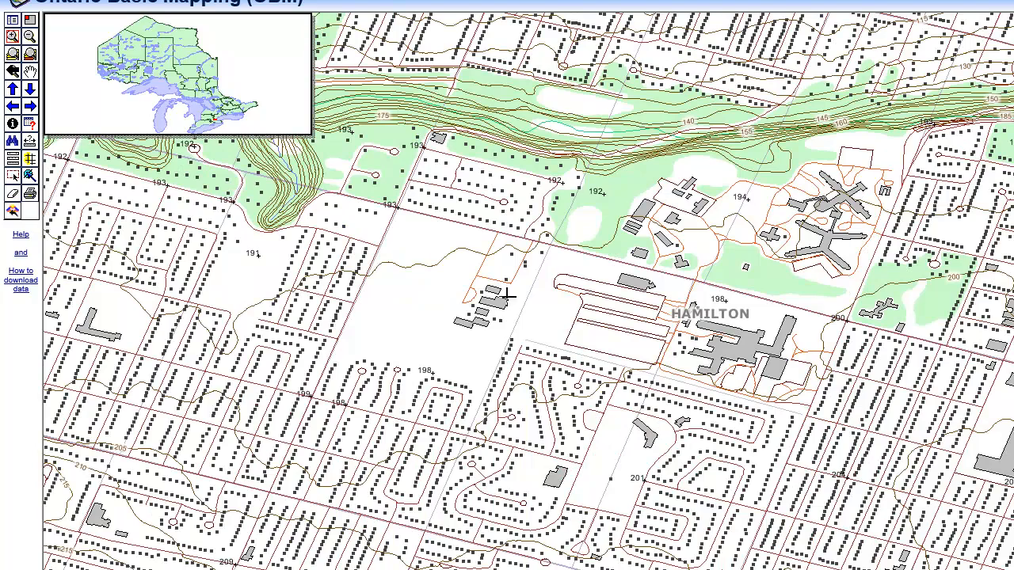
pyautogui.click(30, 72)
pyautogui.moveTo(682, 424); pyautogui.dragTo(765, 358)
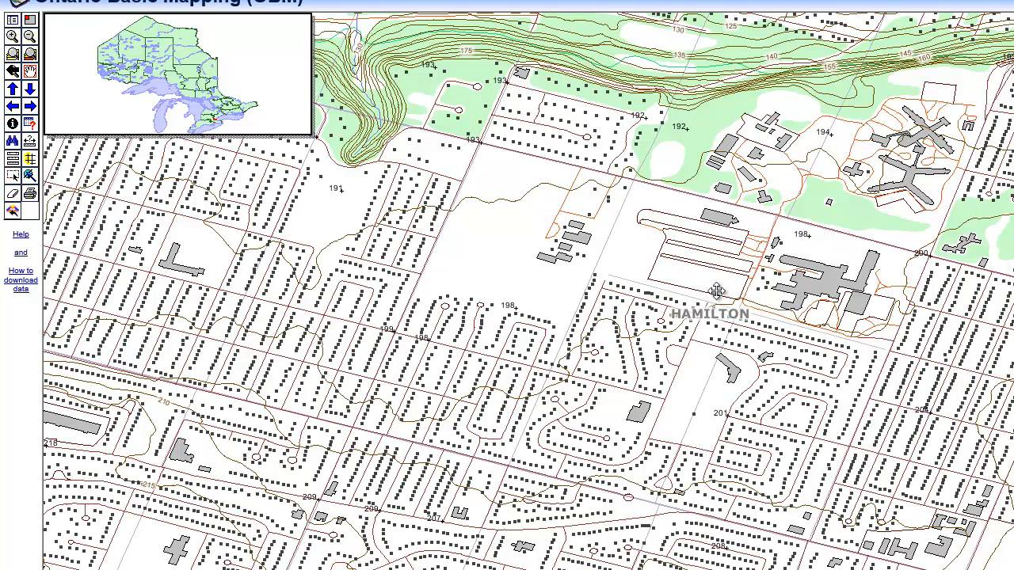
pyautogui.moveTo(704, 304); pyautogui.dragTo(750, 305)
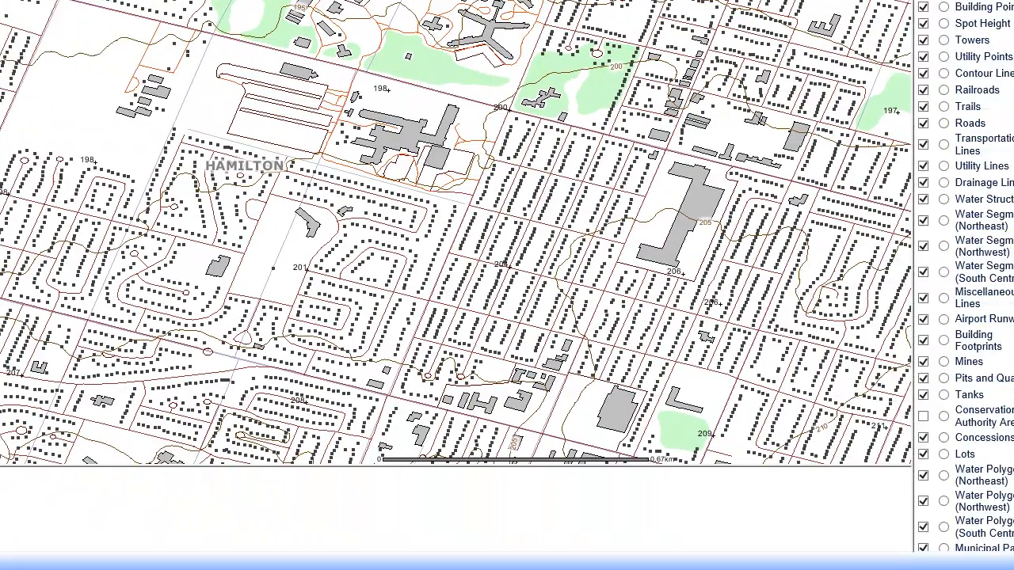
# Turn off the Wetlands, Municipal Parks, Water Polygons, Lots and Concessions layers
pyautogui.moveTo(1008, 111); pyautogui.dragTo(1003, 273)
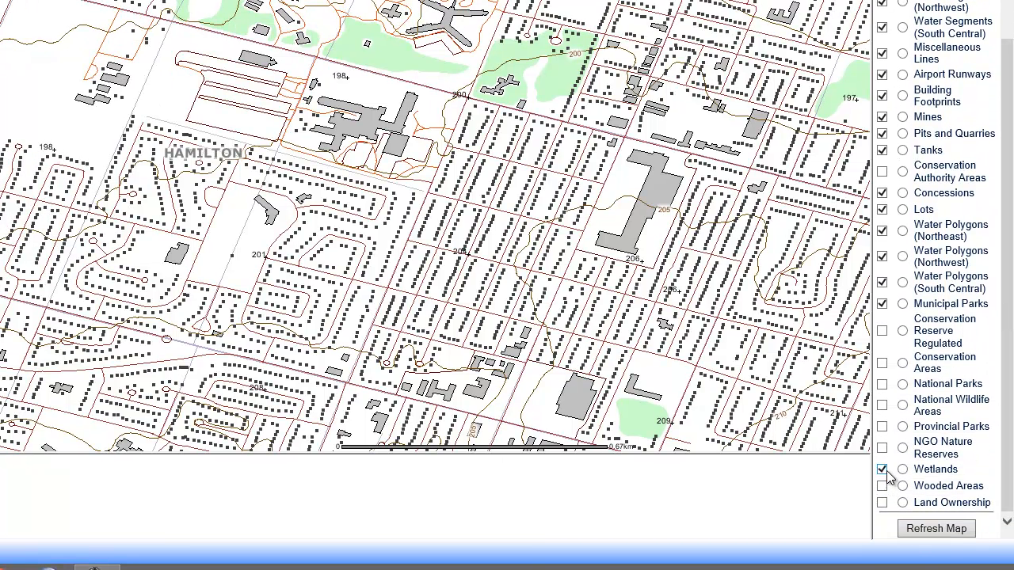
pyautogui.click(883, 304)
pyautogui.click(882, 282)
pyautogui.click(882, 255)
pyautogui.click(883, 230)
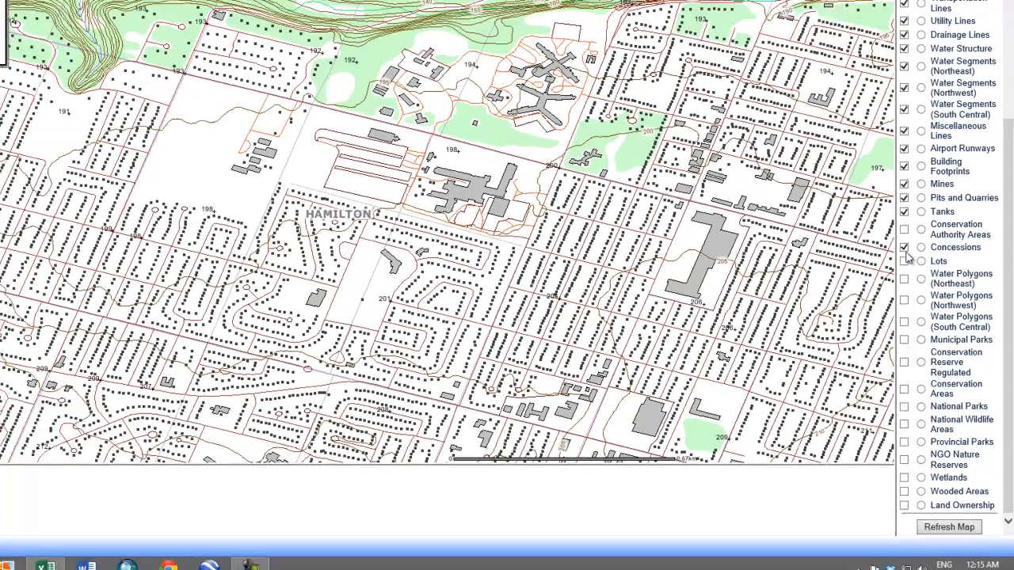
pyautogui.click(905, 248)
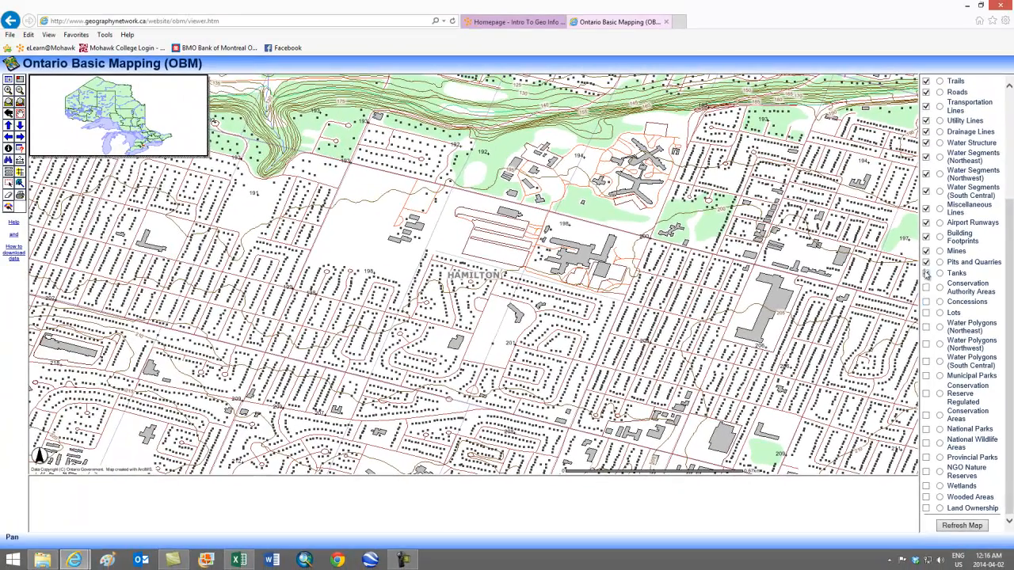
# Turn off every layer from Tanks up to Utility Lines except Building Footprints
pyautogui.click(927, 262)
pyautogui.click(926, 251)
pyautogui.click(927, 222)
pyautogui.click(926, 191)
pyautogui.click(926, 174)
pyautogui.click(926, 143)
pyautogui.click(926, 132)
pyautogui.click(926, 120)
# Turn off Trails, Contour Lines, Contour Line Labels, Utility Points, Towers, Spot Height, Named Places and Municipality Names, and refresh the map
pyautogui.moveTo(1009, 222); pyautogui.dragTo(1000, 122)
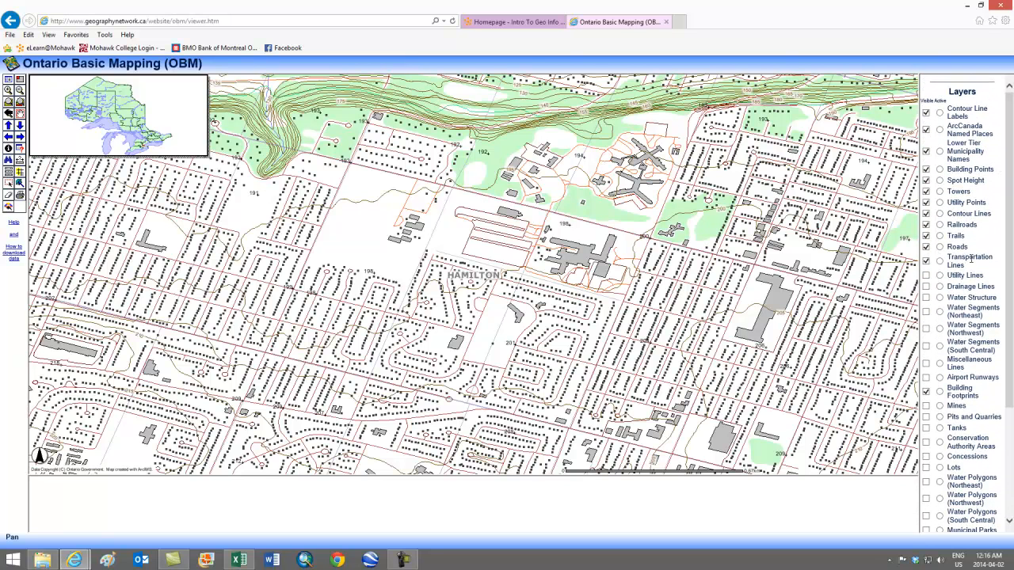
pyautogui.click(926, 261)
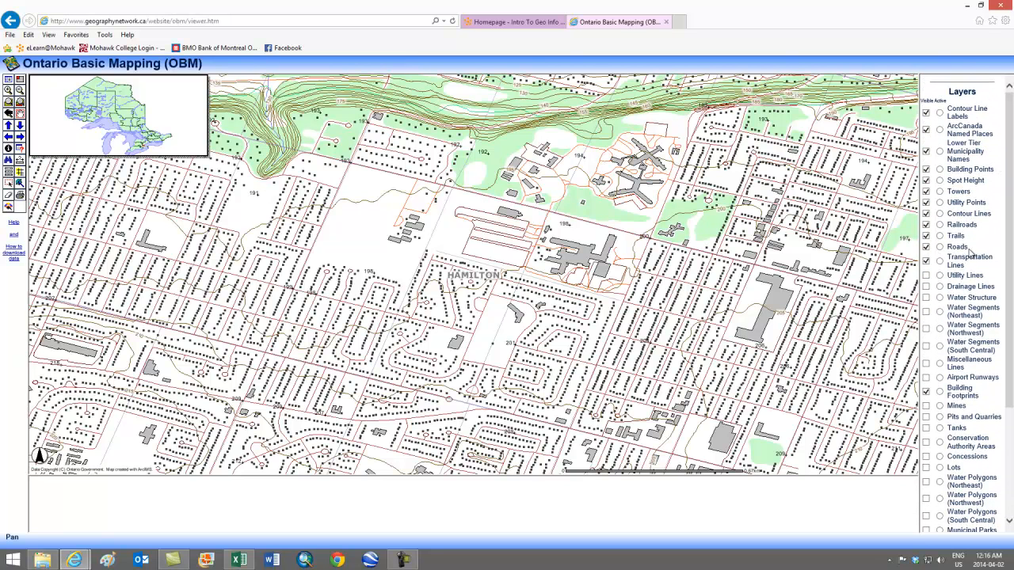
pyautogui.click(926, 245)
pyautogui.click(926, 130)
pyautogui.click(927, 113)
pyautogui.moveTo(1010, 163); pyautogui.dragTo(1008, 289)
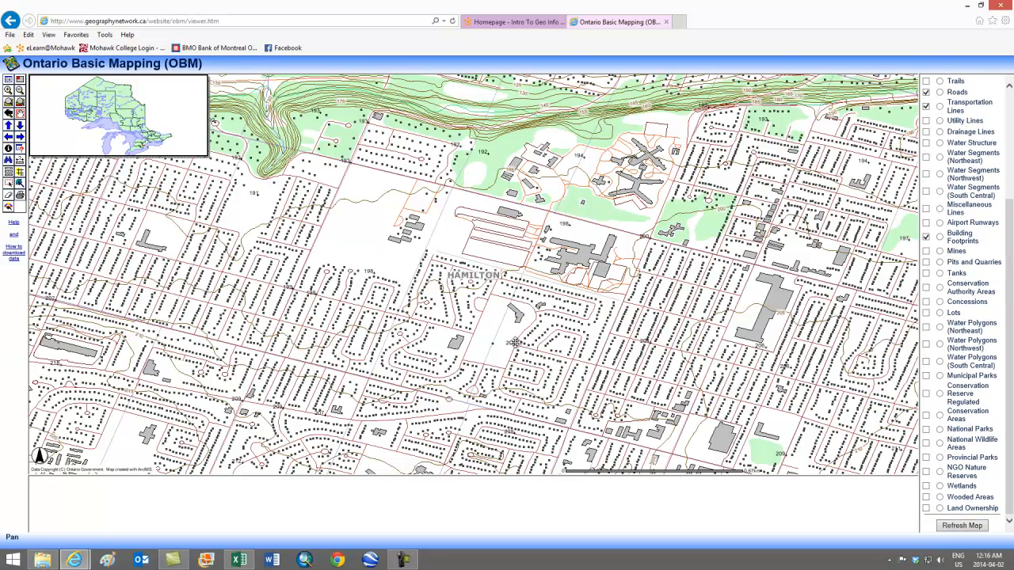
pyautogui.click(984, 527)
pyautogui.click(966, 526)
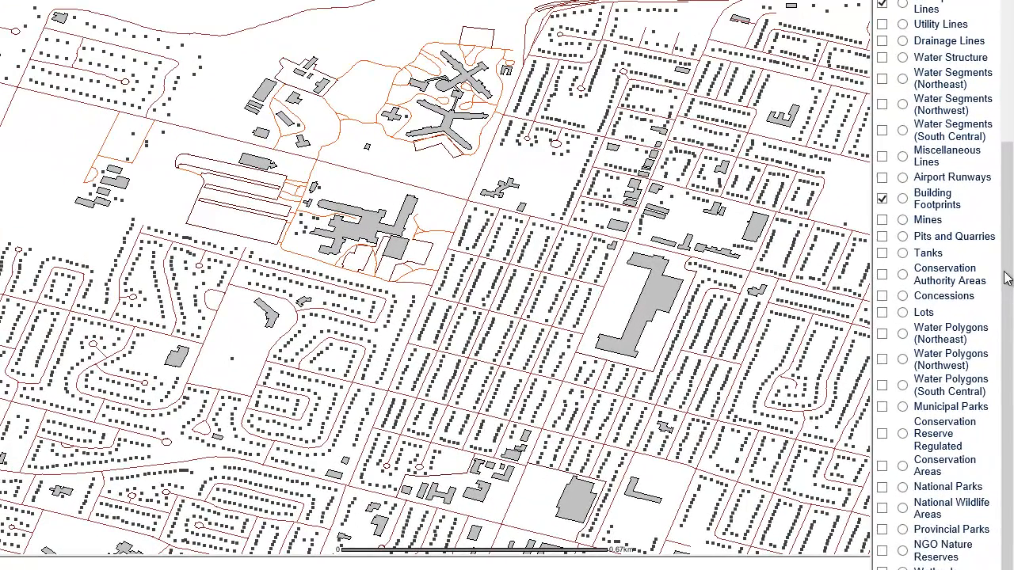
pyautogui.moveTo(1006, 277); pyautogui.dragTo(1009, 225)
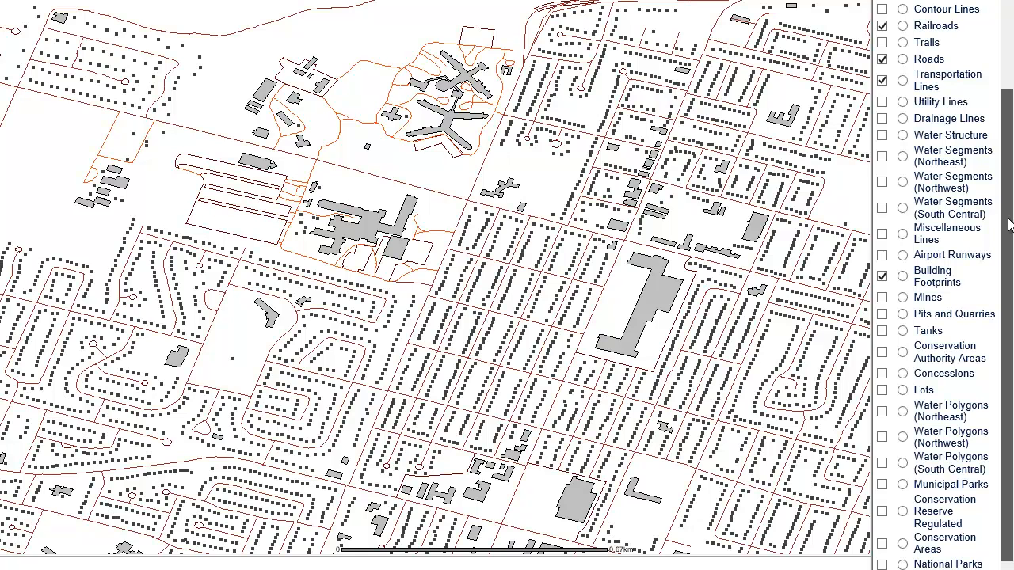
pyautogui.moveTo(1009, 225); pyautogui.dragTo(1011, 111)
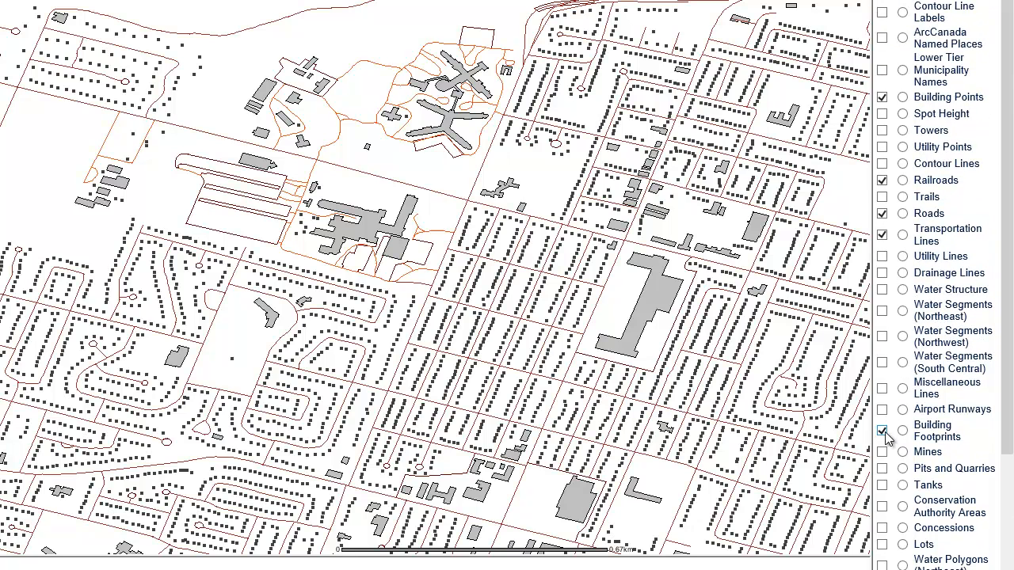
pyautogui.click(882, 214)
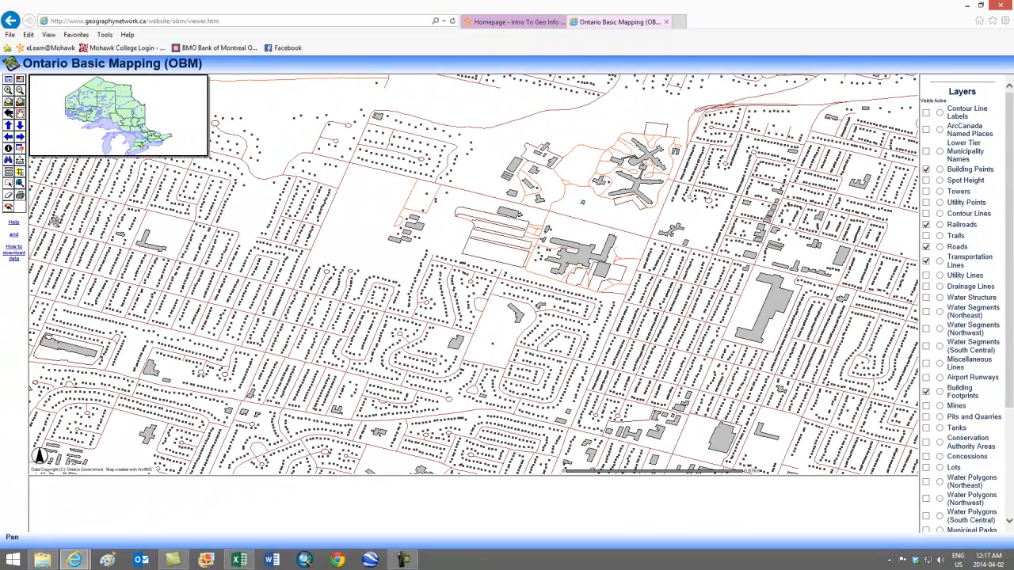
# Open the data download form for the visible layers, accept the license agreement and try to submit the download request
pyautogui.click(8, 208)
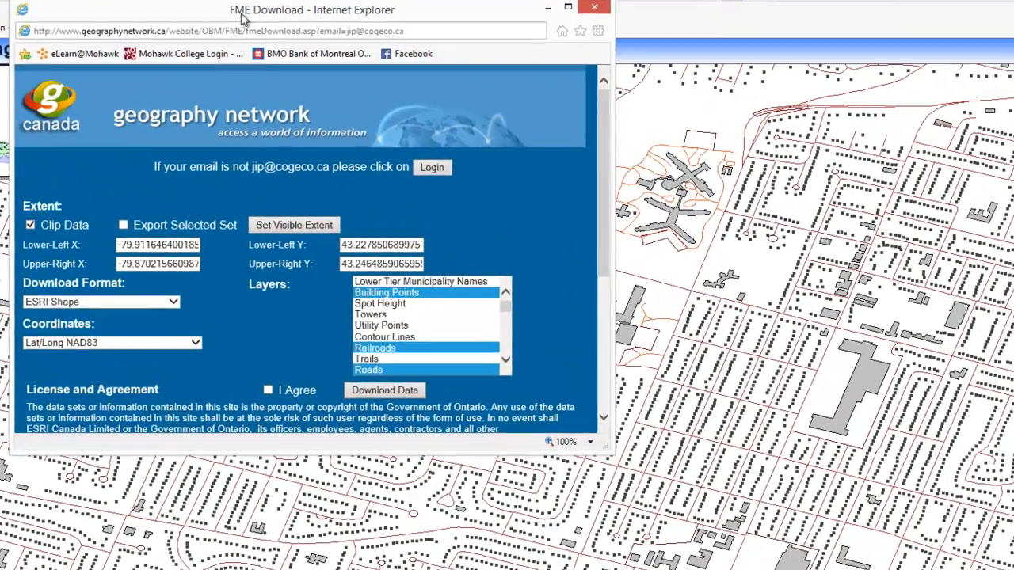
pyautogui.moveTo(325, 38); pyautogui.dragTo(378, 70)
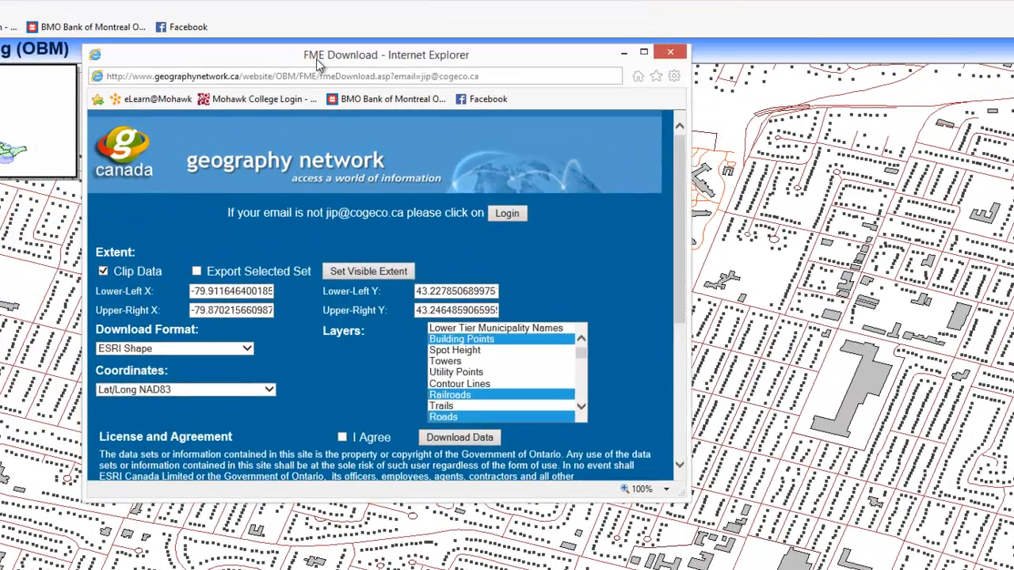
pyautogui.moveTo(317, 64); pyautogui.dragTo(447, 129)
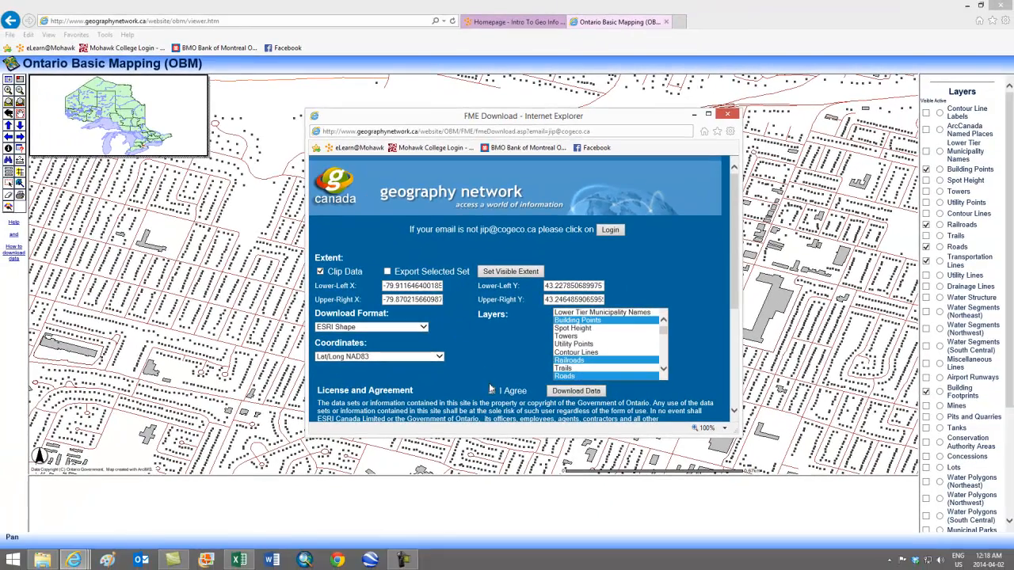
pyautogui.click(492, 391)
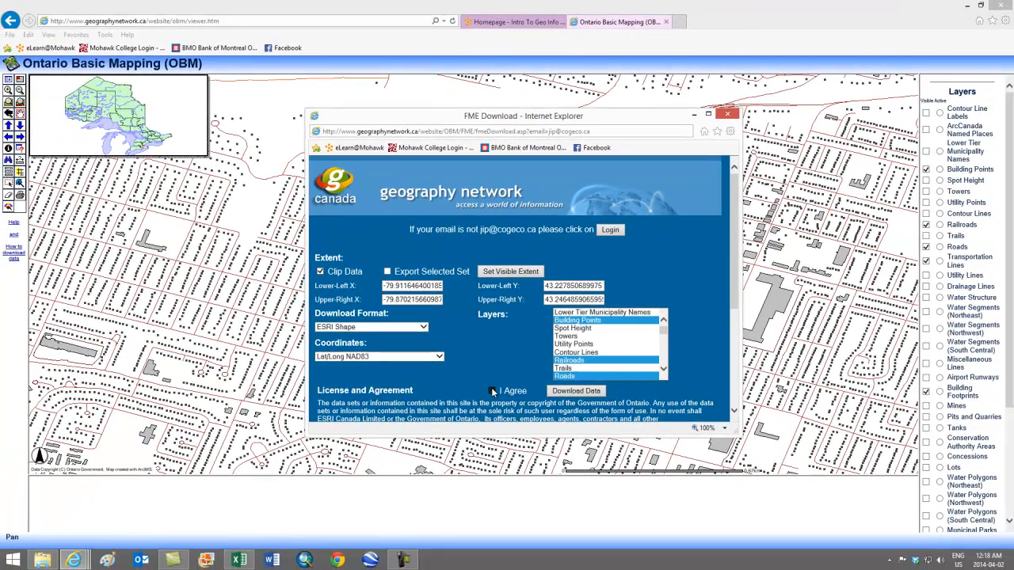
pyautogui.click(573, 393)
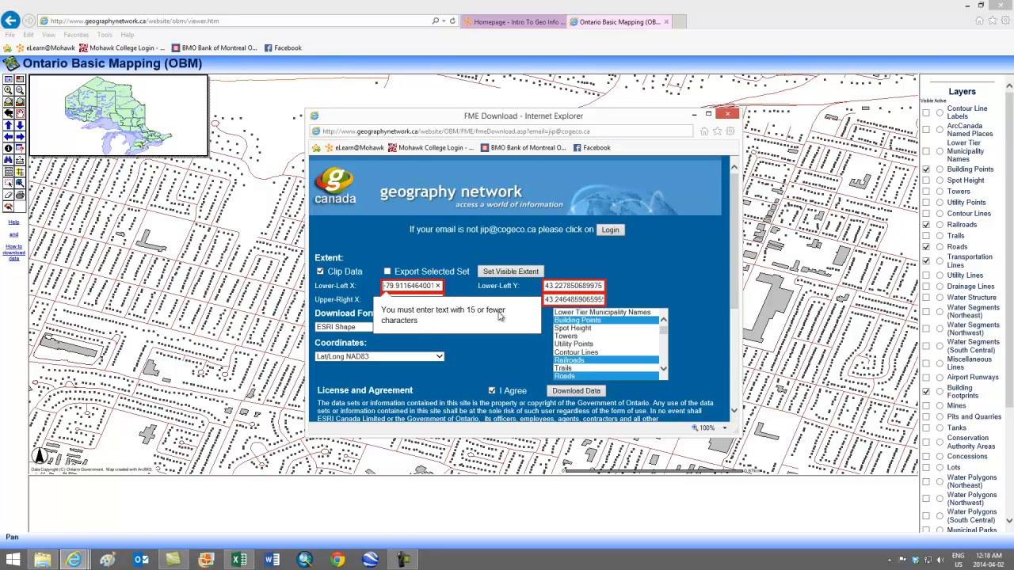
# Shorten the extent's X coordinates to -79.9116464 for the lower left and -79.87021566 for the upper right
pyautogui.click(406, 287)
pyautogui.press('Delete')
pyautogui.press('Delete')
pyautogui.press('Delete')
pyautogui.press('Delete')
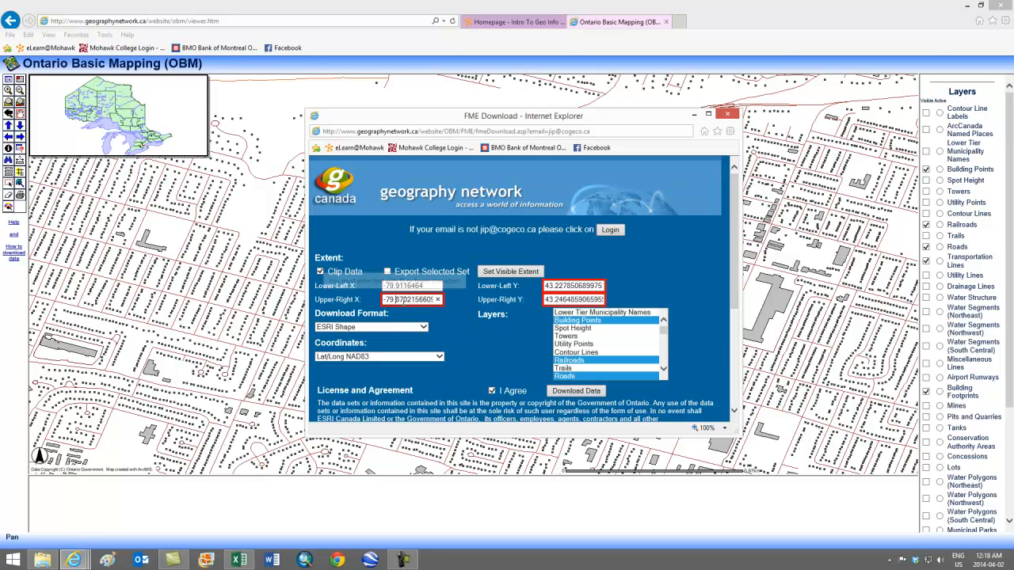
pyautogui.click(395, 299)
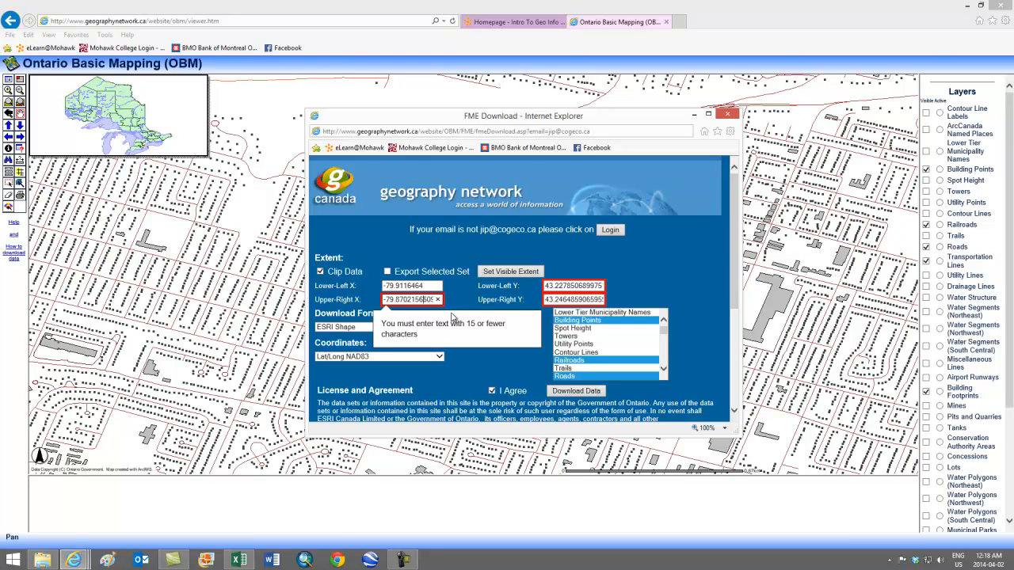
pyautogui.hotkey('shift', 'End')
pyautogui.press('Delete')
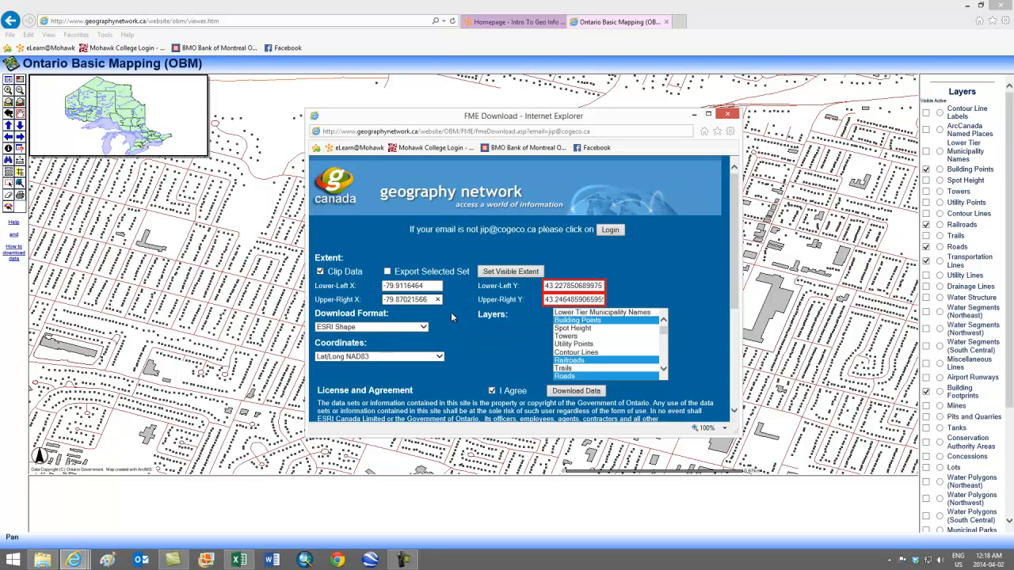
# Shorten the extent's Y coordinates to 43.22785069 for the lower left and 43.24648591 for the upper right
pyautogui.click(583, 285)
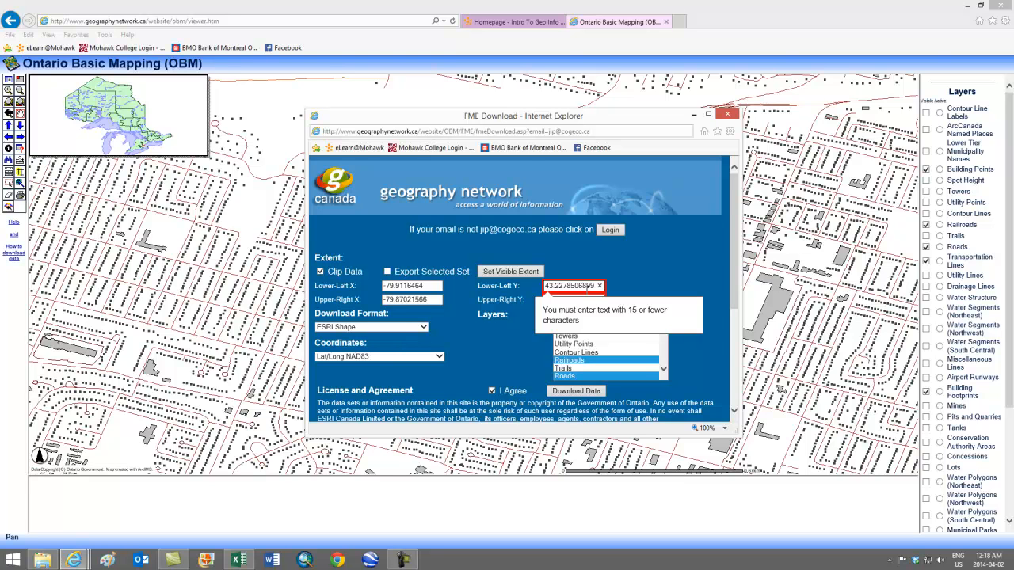
pyautogui.moveTo(583, 285); pyautogui.dragTo(595, 286)
pyautogui.press('BackSpace')
pyautogui.press('Tab')
pyautogui.click(579, 302)
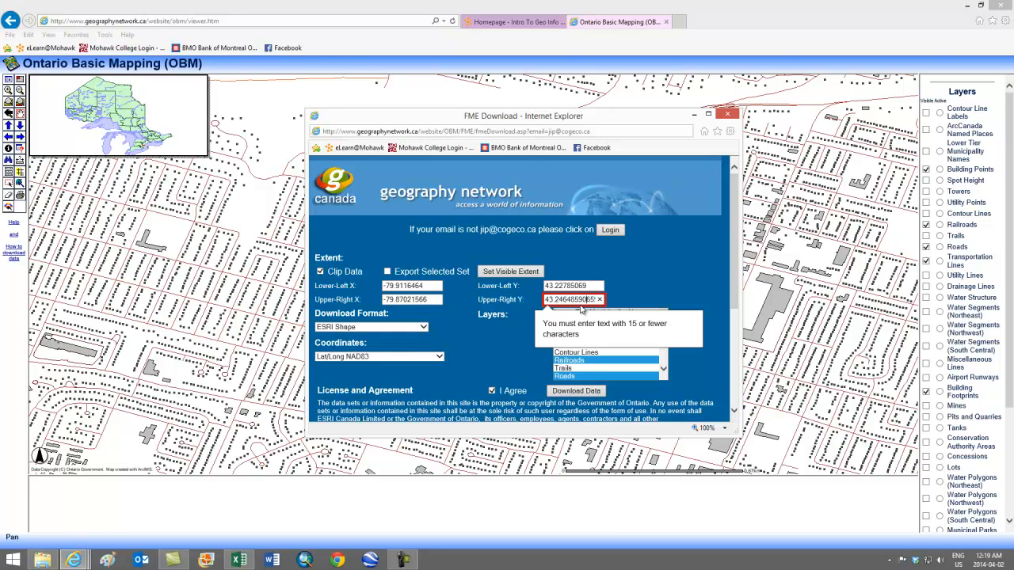
pyautogui.hotkey('shift', 'End')
pyautogui.press('Delete')
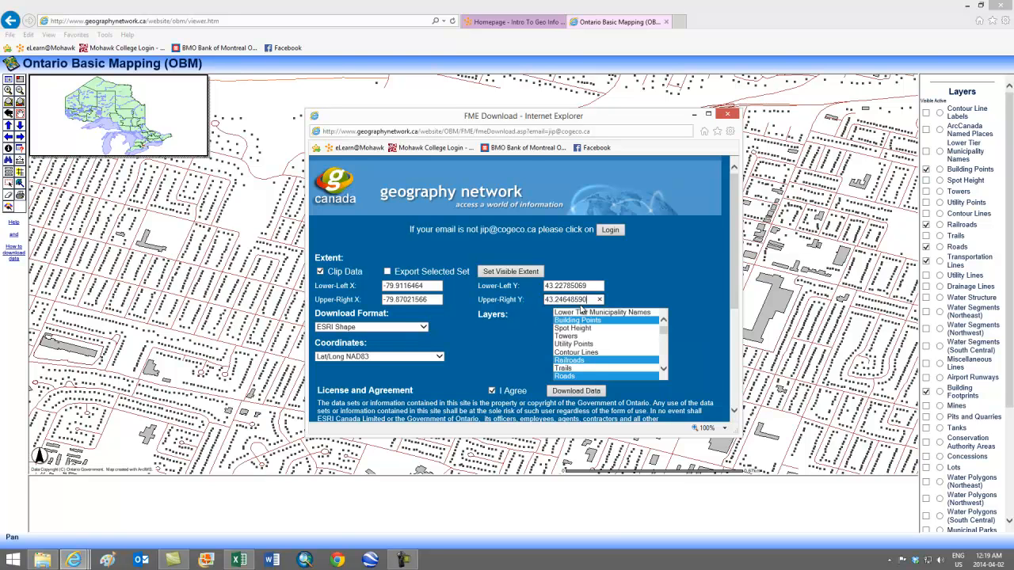
pyautogui.press('BackSpace')
pyautogui.write('1')
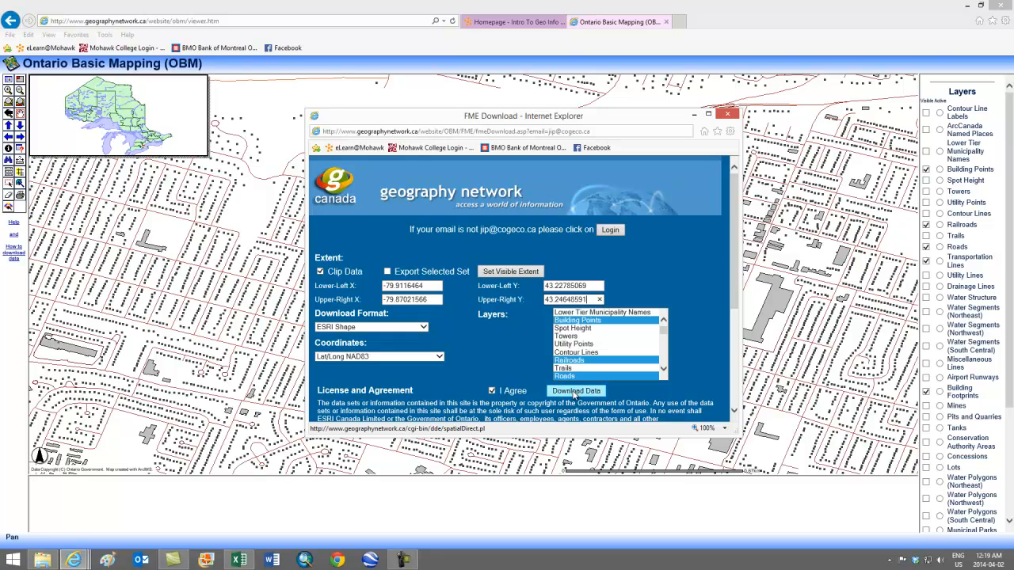
# Submit the data download request and close its confirmation window
pyautogui.click(574, 393)
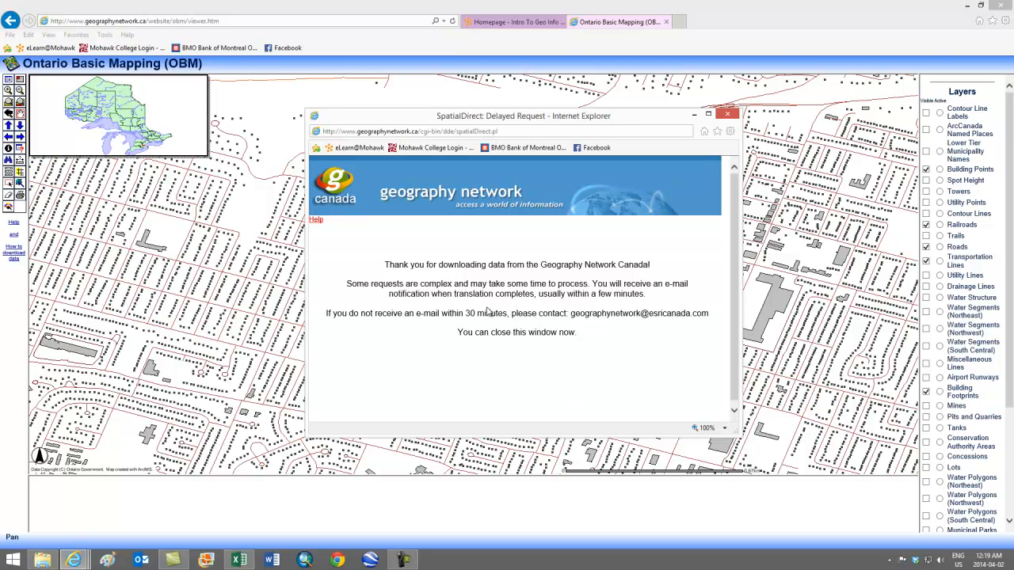
pyautogui.click(729, 115)
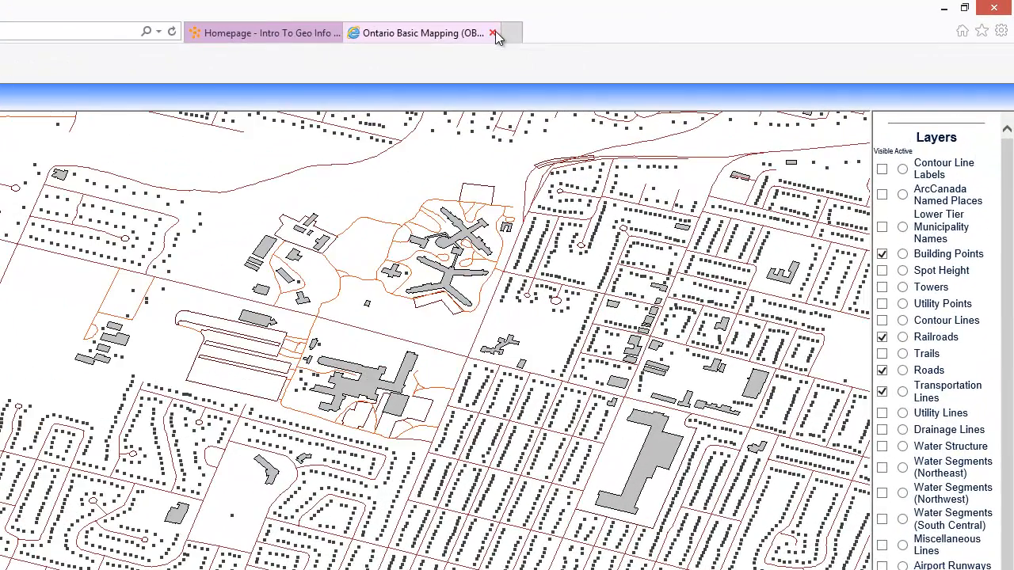
pyautogui.click(498, 32)
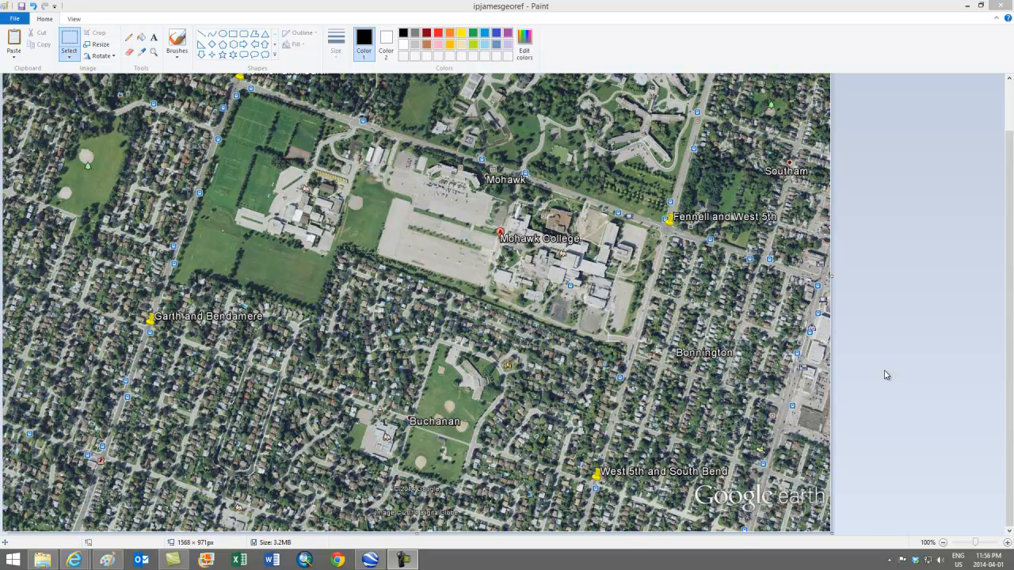
# Switch to Paint and save the Google Earth image as a JPEG in the A4b folder under its existing file name
pyautogui.click(15, 21)
pyautogui.click(11, 24)
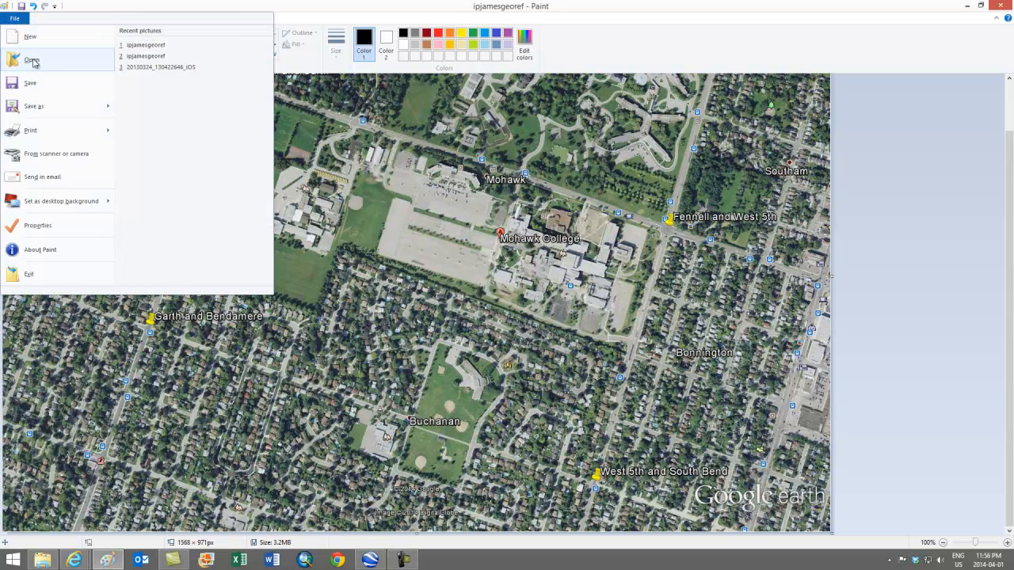
pyautogui.moveTo(74, 111)
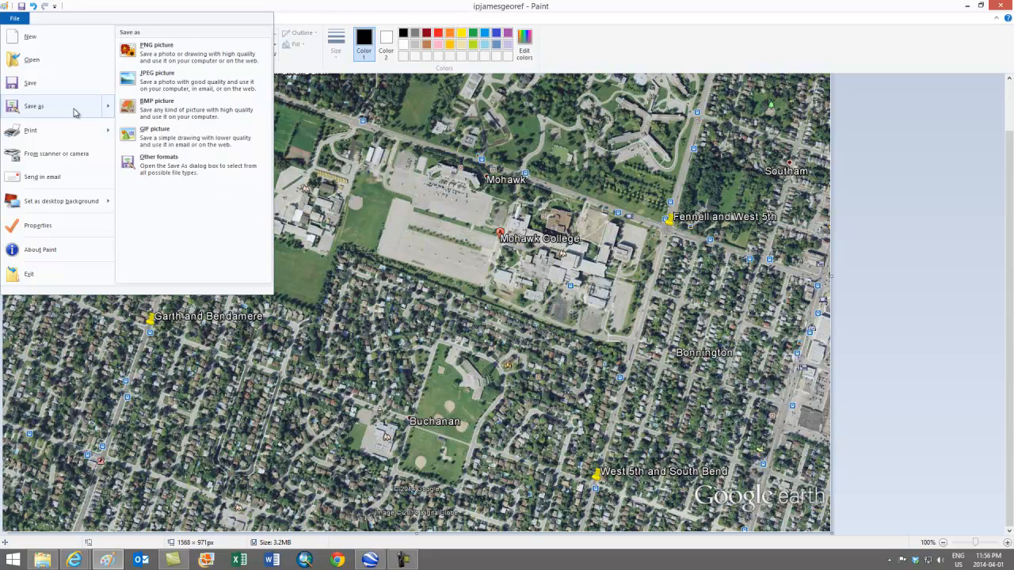
pyautogui.click(168, 82)
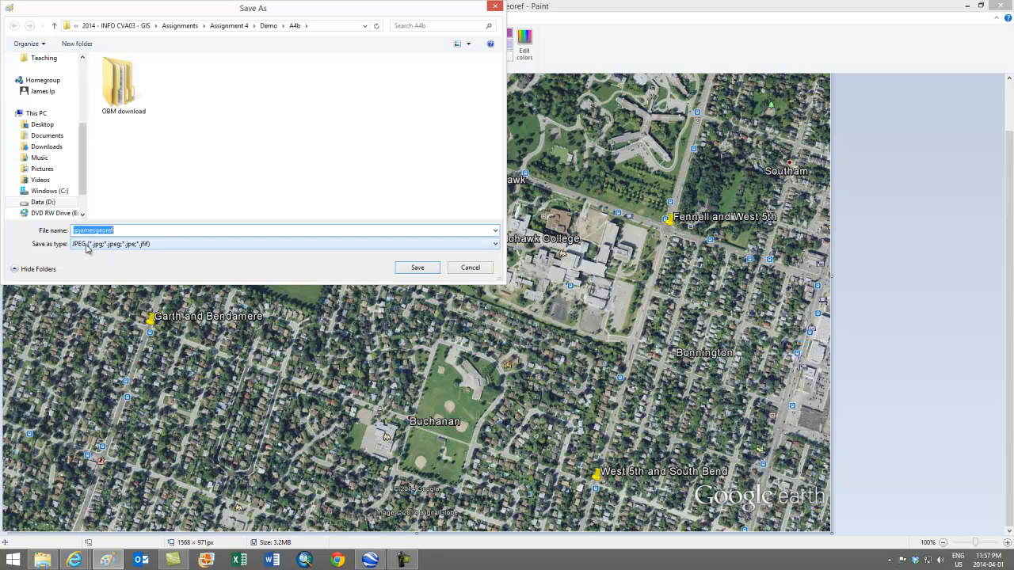
pyautogui.click(417, 270)
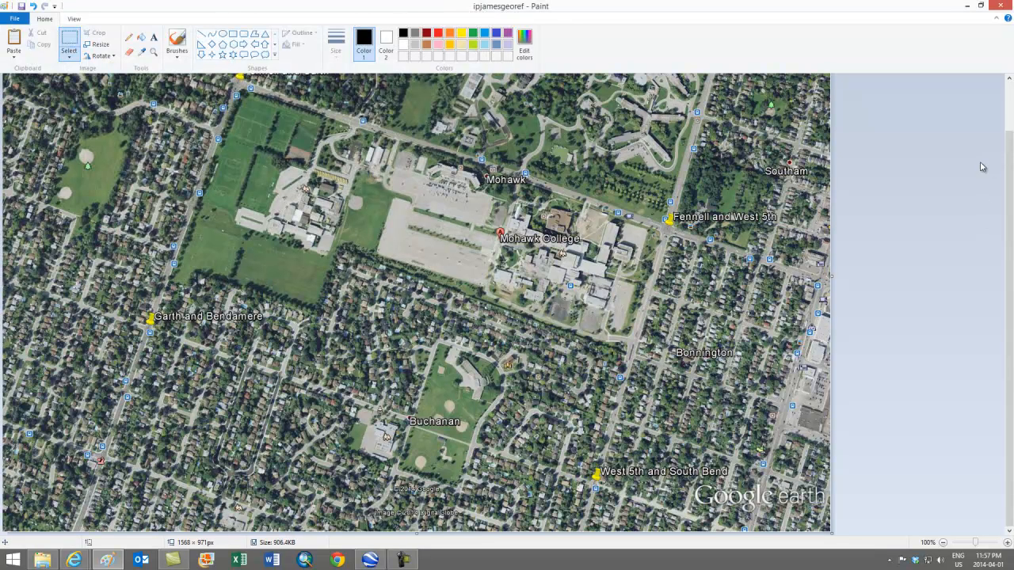
# Close Paint and resize the Google Earth window to about half the screen's width and nearly its full height
pyautogui.click(999, 6)
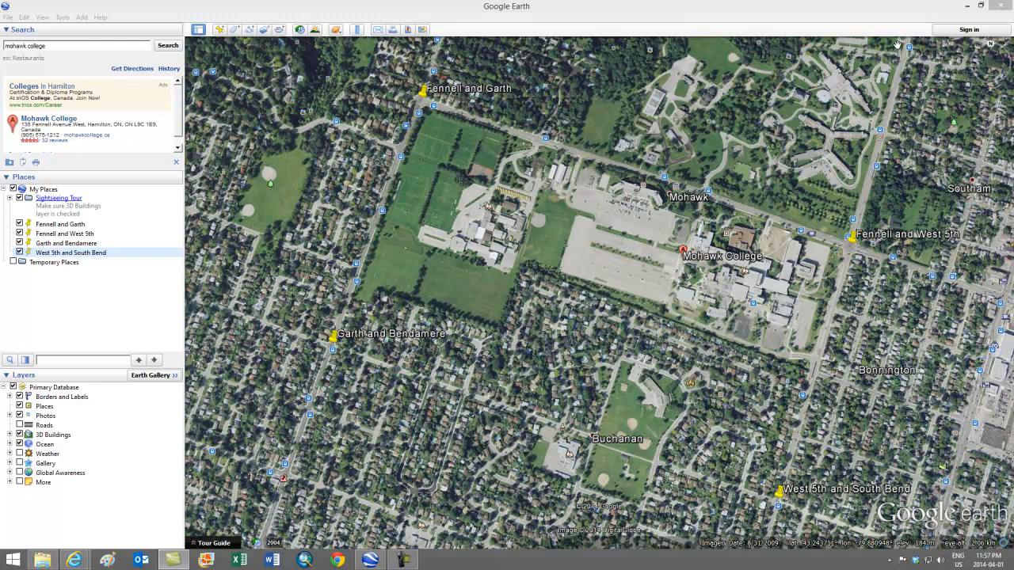
pyautogui.click(983, 7)
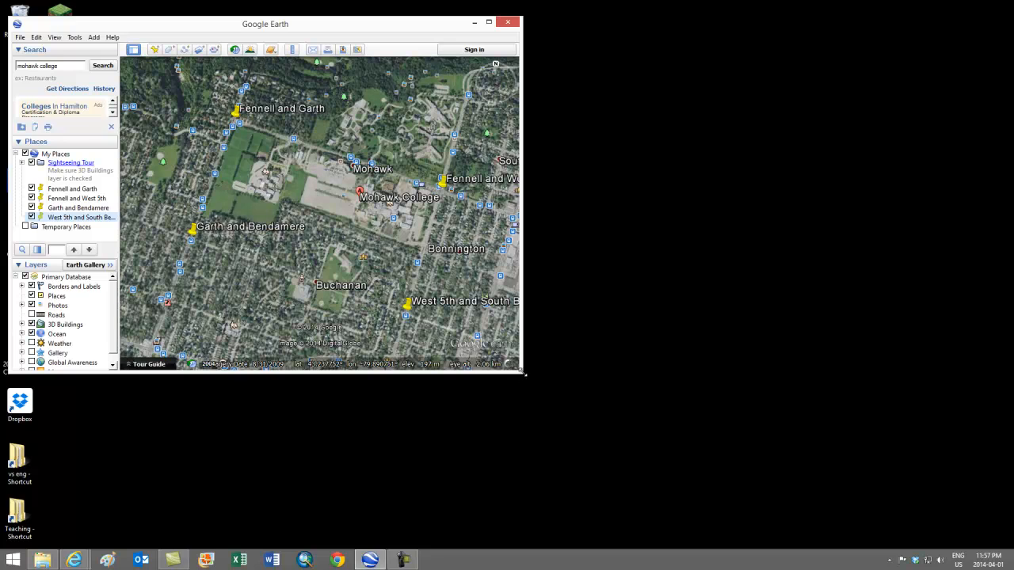
pyautogui.moveTo(523, 371); pyautogui.dragTo(515, 523)
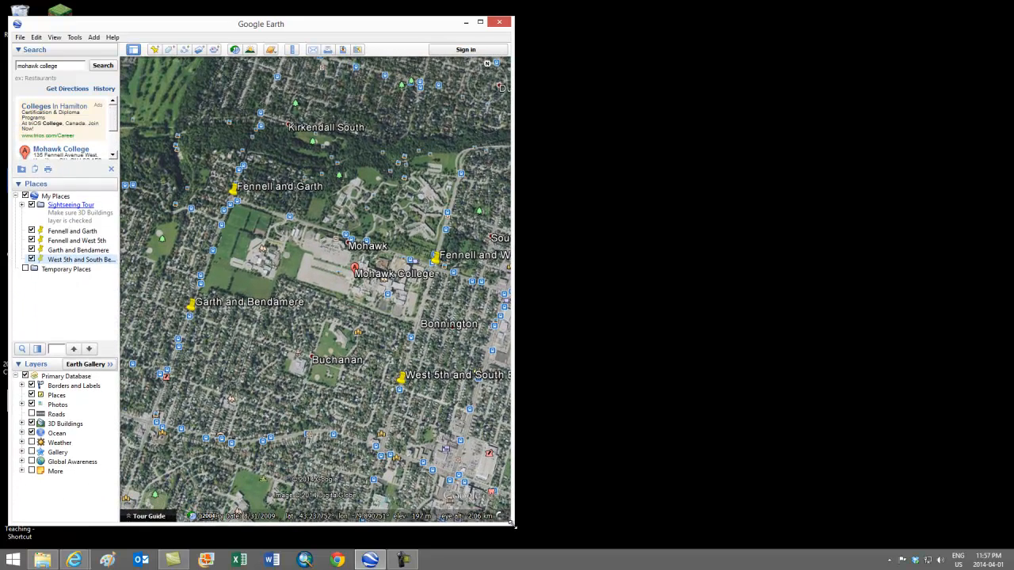
# Switch to Excel, create a blank workbook and widen columns A, B and C
pyautogui.click(239, 561)
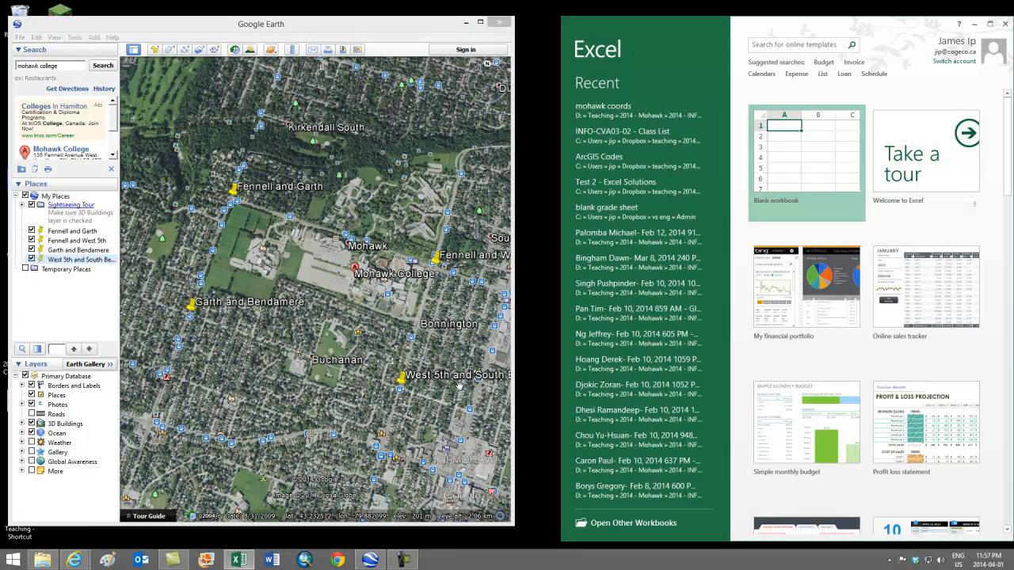
pyautogui.click(796, 183)
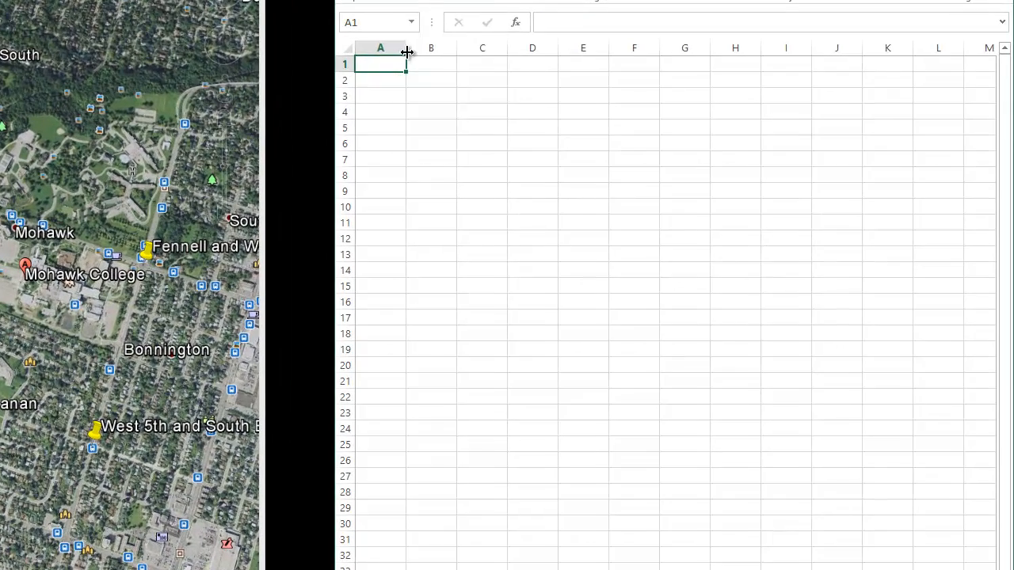
pyautogui.moveTo(607, 121); pyautogui.dragTo(639, 121)
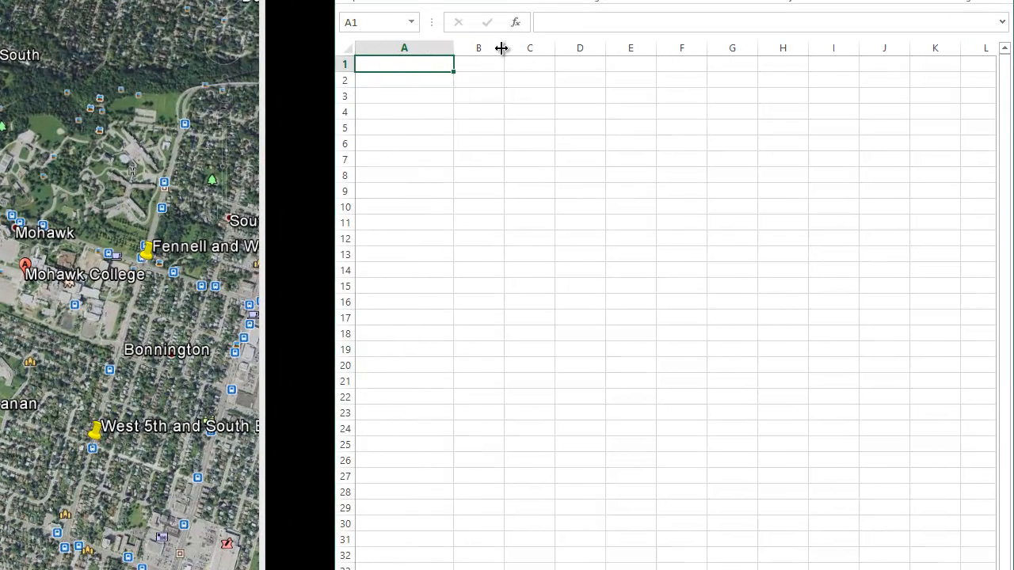
pyautogui.moveTo(454, 47); pyautogui.dragTo(829, 50)
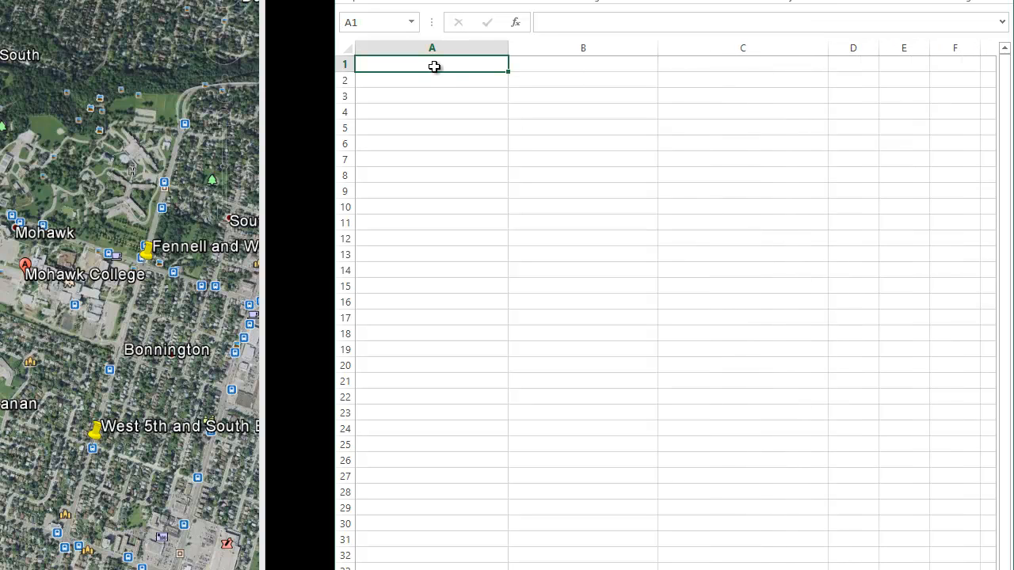
# Enter the column headers location, latitude and longitude in cells A1, B1 and C1
pyautogui.write('location')
pyautogui.click(555, 68)
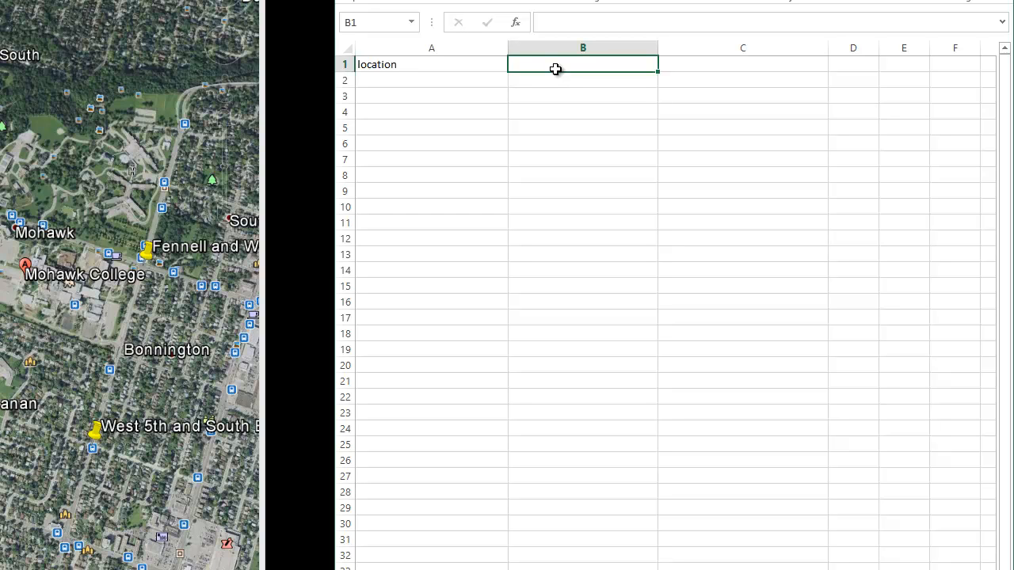
pyautogui.write('latitude')
pyautogui.click(690, 66)
pyautogui.write('longitude')
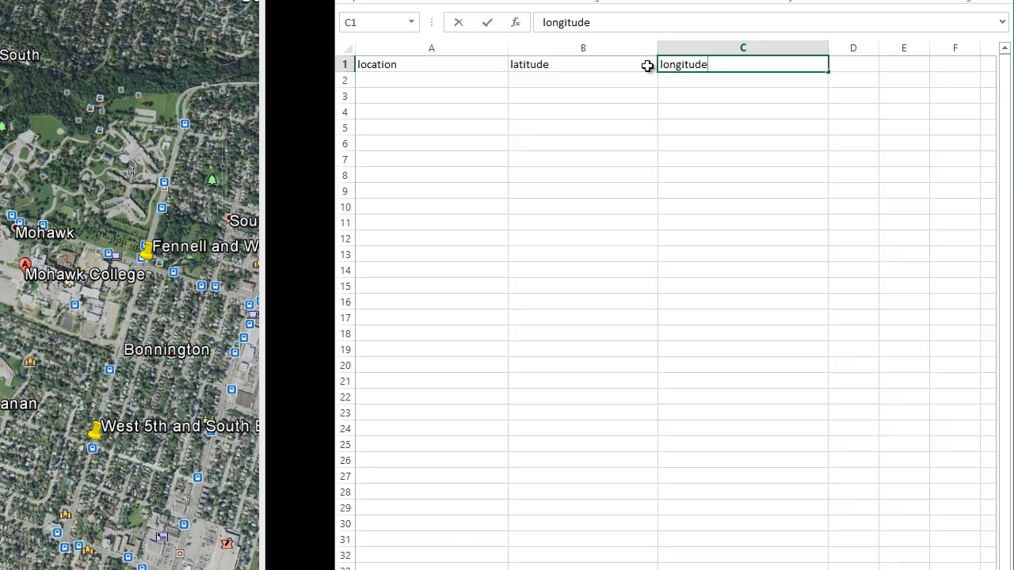
pyautogui.click(611, 230)
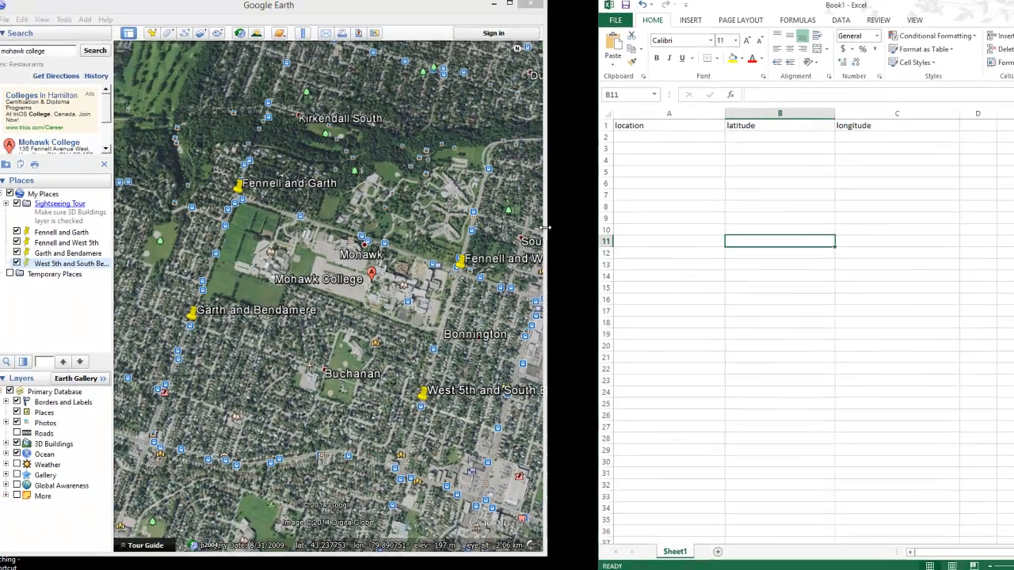
# Enlarge the Google Earth window so that it fills the free space beside the workbook
pyautogui.moveTo(545, 228); pyautogui.dragTo(586, 235)
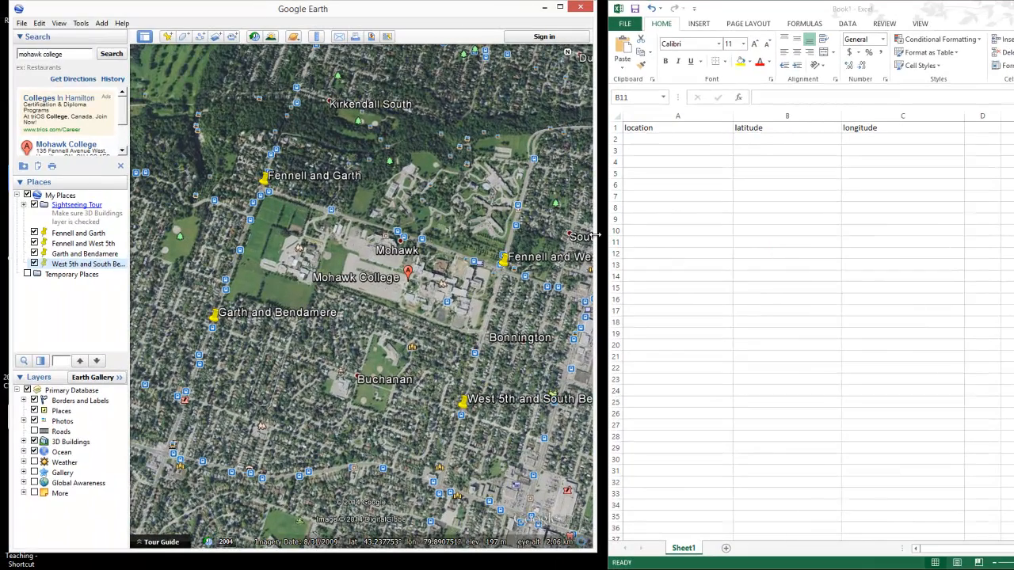
pyautogui.moveTo(594, 550); pyautogui.dragTo(594, 566)
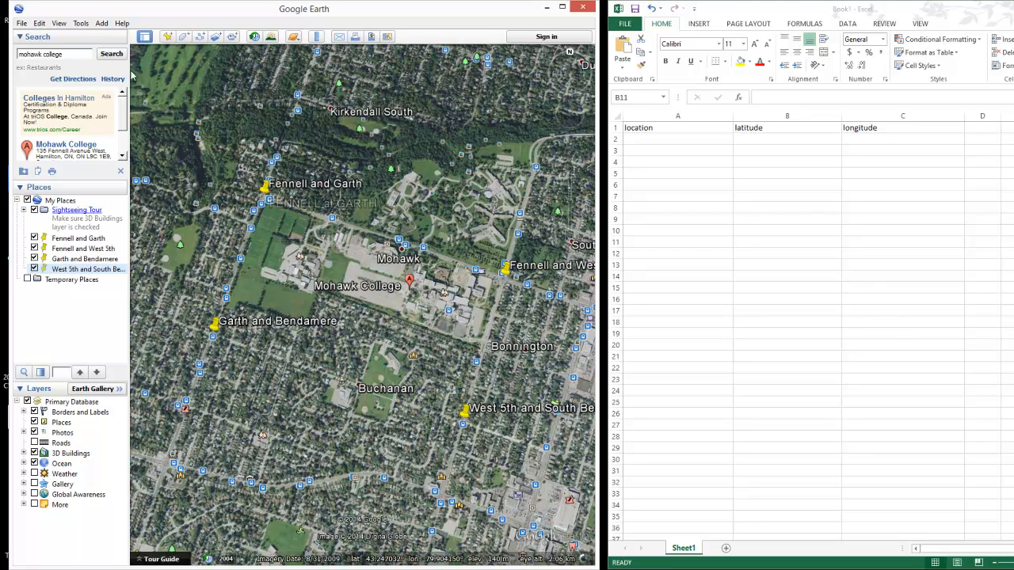
# Set Google Earth's latitude and longitude display to Degrees, Minutes, Seconds and apply the change
pyautogui.click(80, 24)
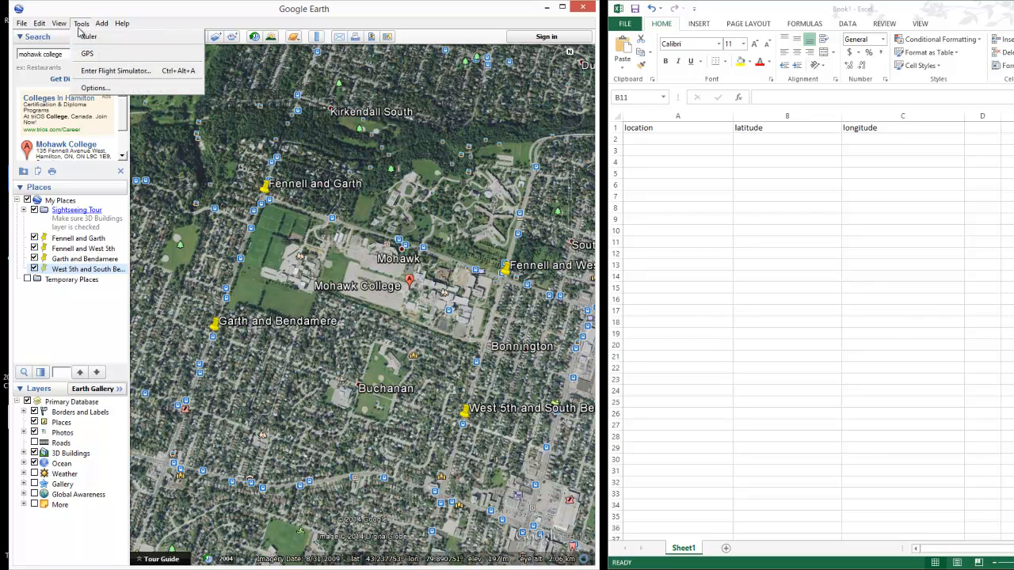
pyautogui.click(91, 88)
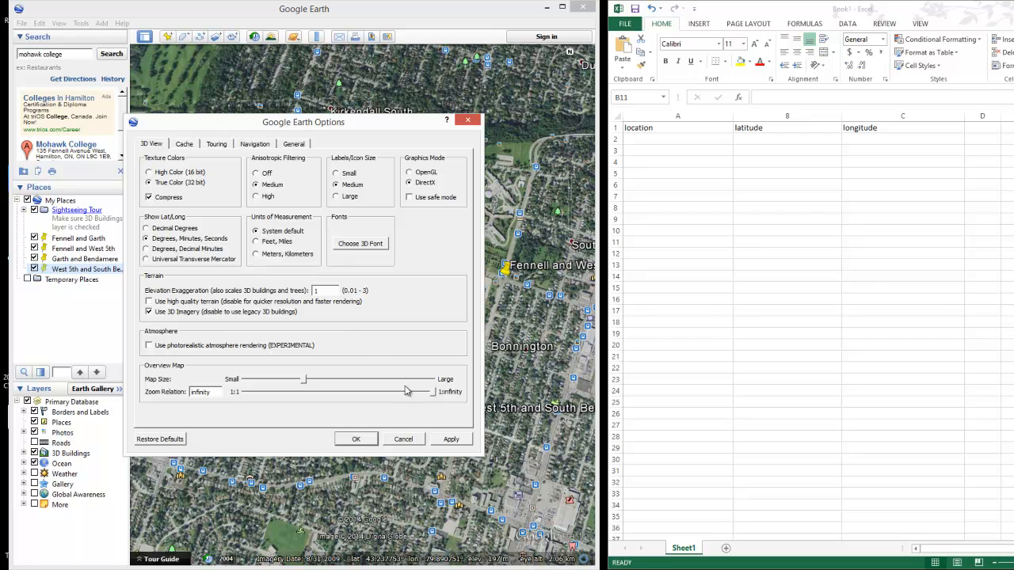
pyautogui.click(458, 440)
pyautogui.click(369, 442)
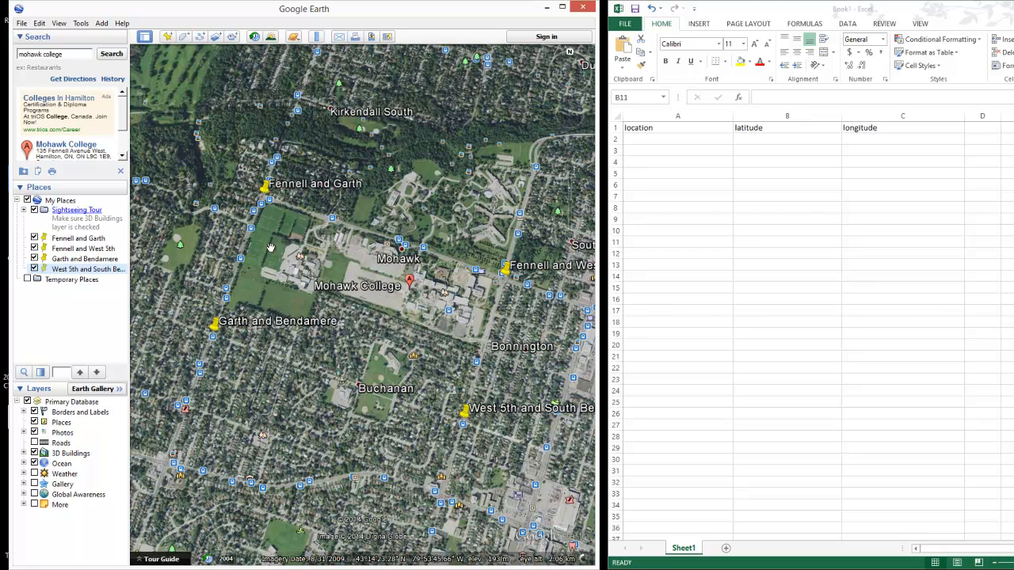
# Set Google Earth's latitude and longitude display to Decimal Degrees
pyautogui.click(82, 24)
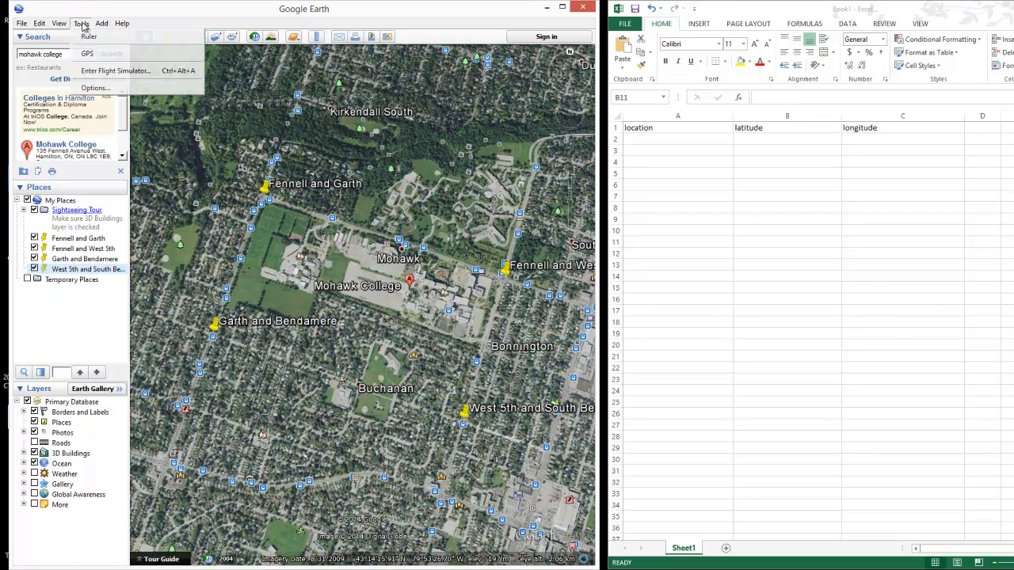
pyautogui.click(93, 88)
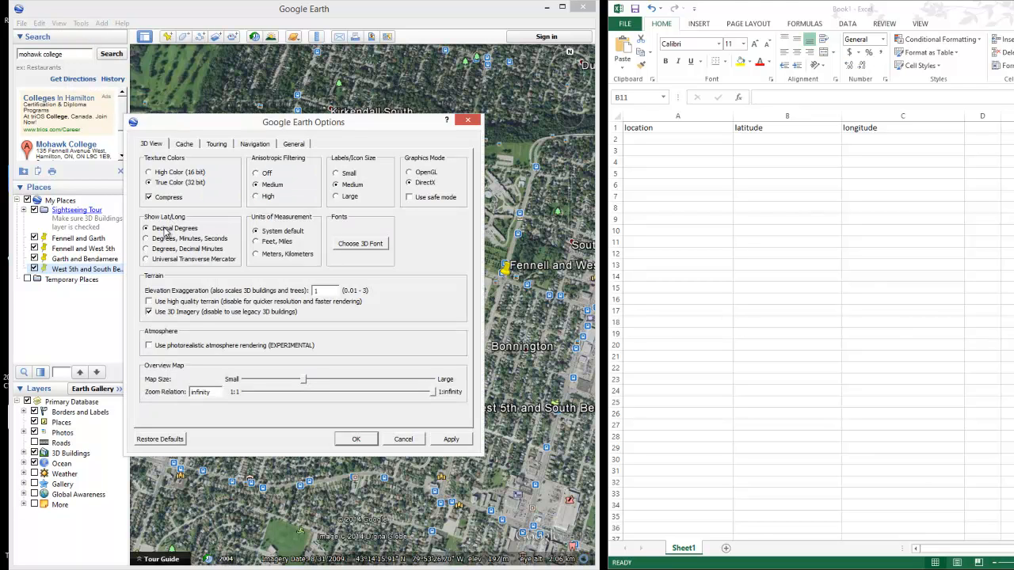
pyautogui.click(356, 441)
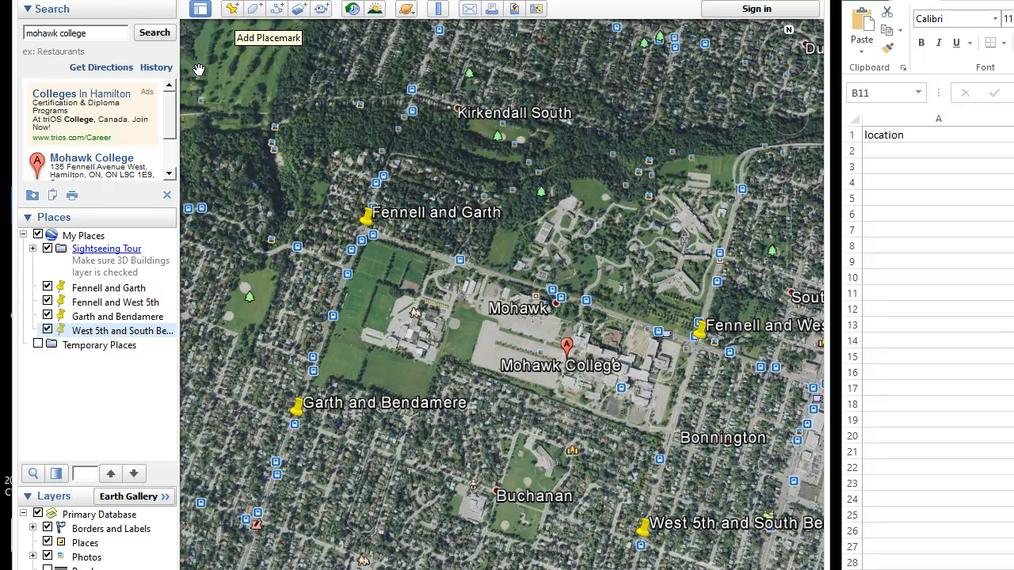
# Open the Fennell and Garth placemark's properties and copy its name into cell A2 of the workbook
pyautogui.click(111, 290)
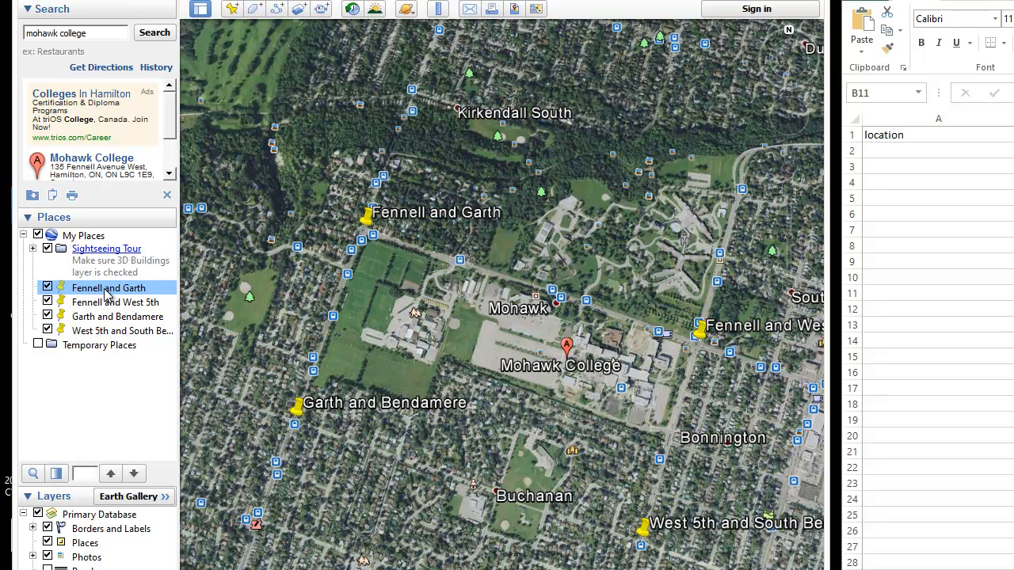
pyautogui.rightClick(109, 293)
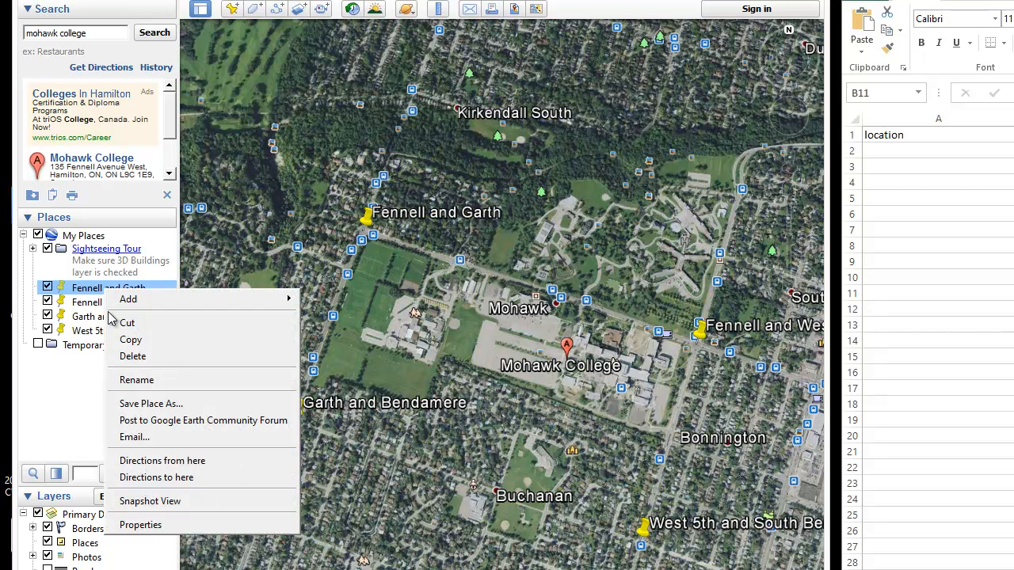
pyautogui.click(131, 525)
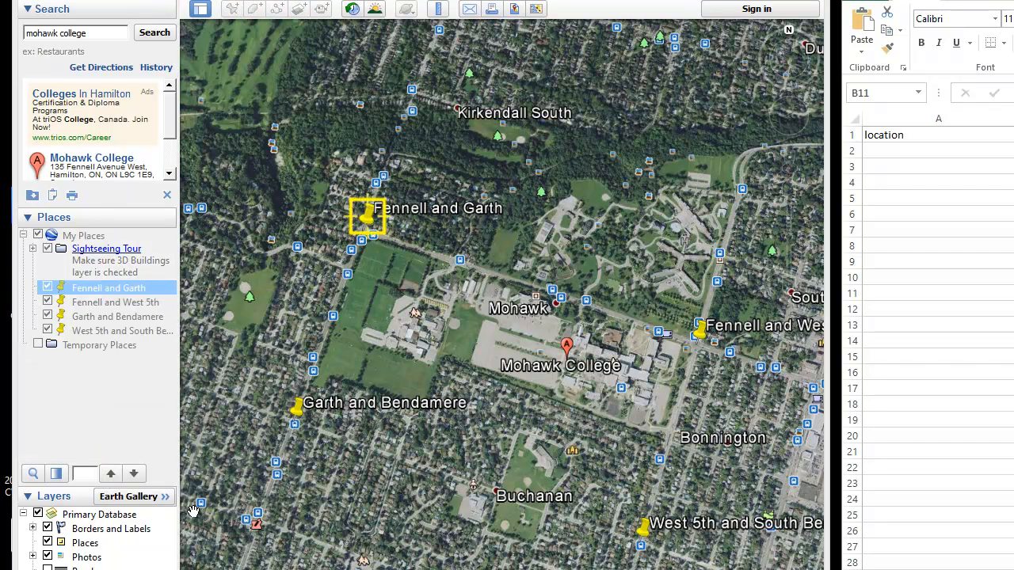
pyautogui.moveTo(913, 106); pyautogui.dragTo(537, 109)
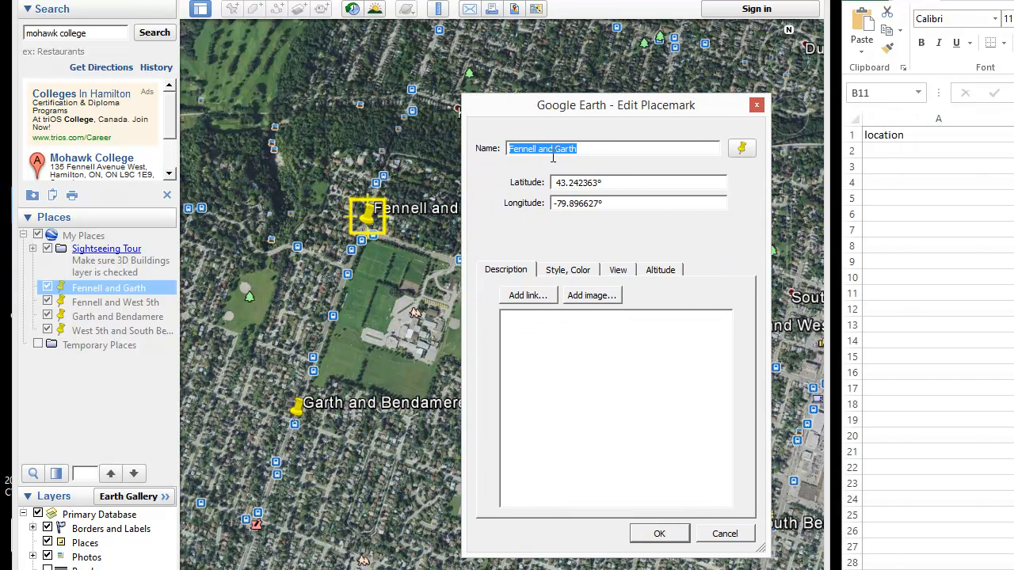
pyautogui.click(918, 152)
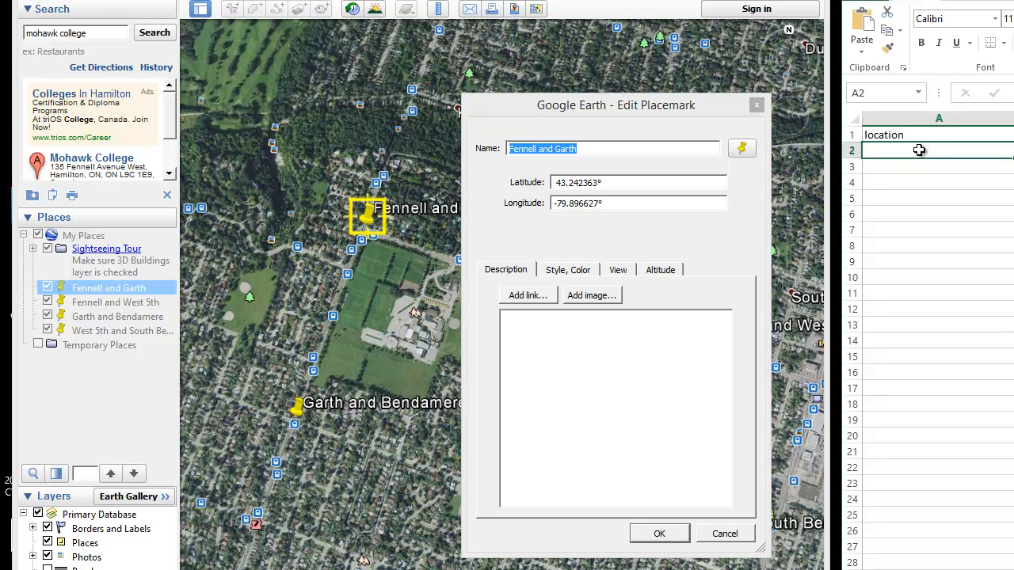
pyautogui.write('Fennell and Garth')
pyautogui.moveTo(795, 244)
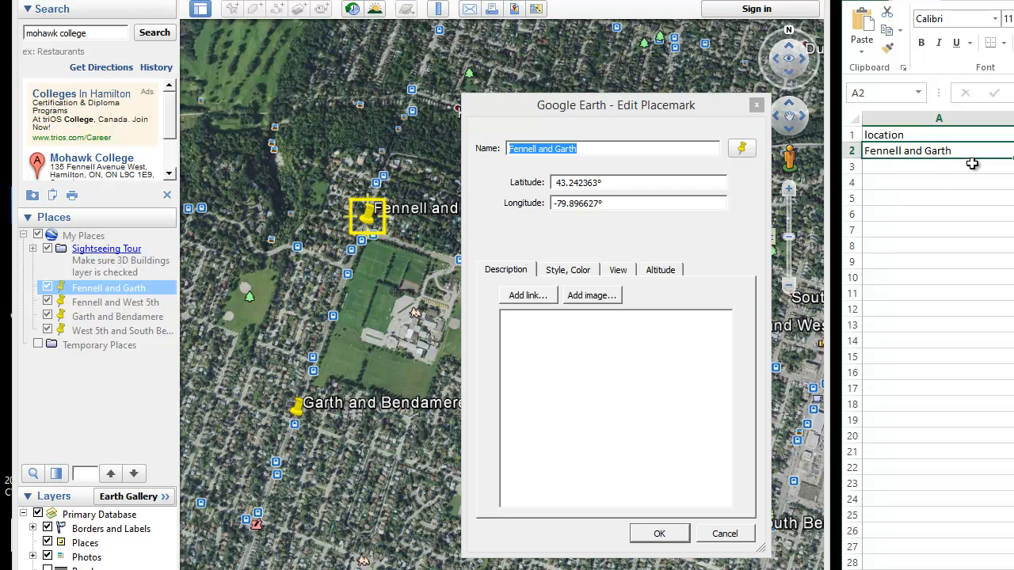
# Copy the Fennell and Garth placemark's latitude, 43.242363 without the degree sign, into cell B2
pyautogui.moveTo(629, 185); pyautogui.dragTo(547, 195)
pyautogui.click(558, 183)
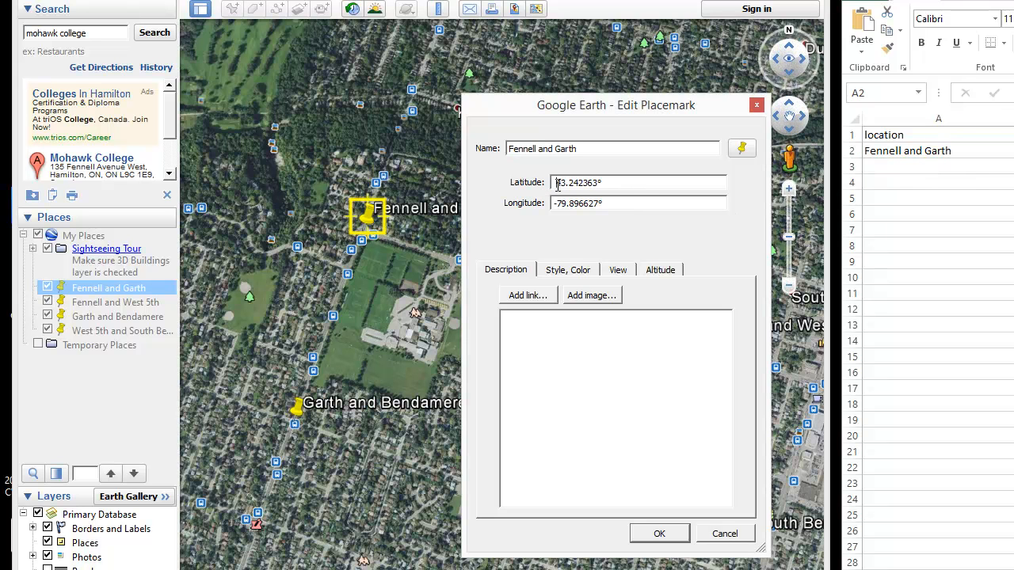
pyautogui.doubleClick(596, 184)
pyautogui.hotkey('ctrl', 'c')
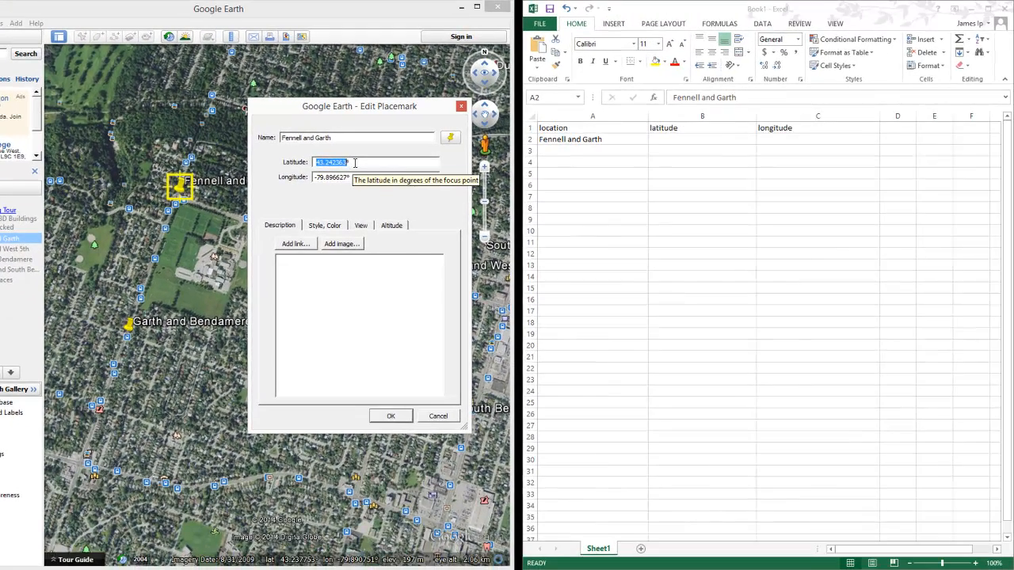
pyautogui.click(682, 140)
pyautogui.click(682, 139)
pyautogui.hotkey('ctrl', 'v')
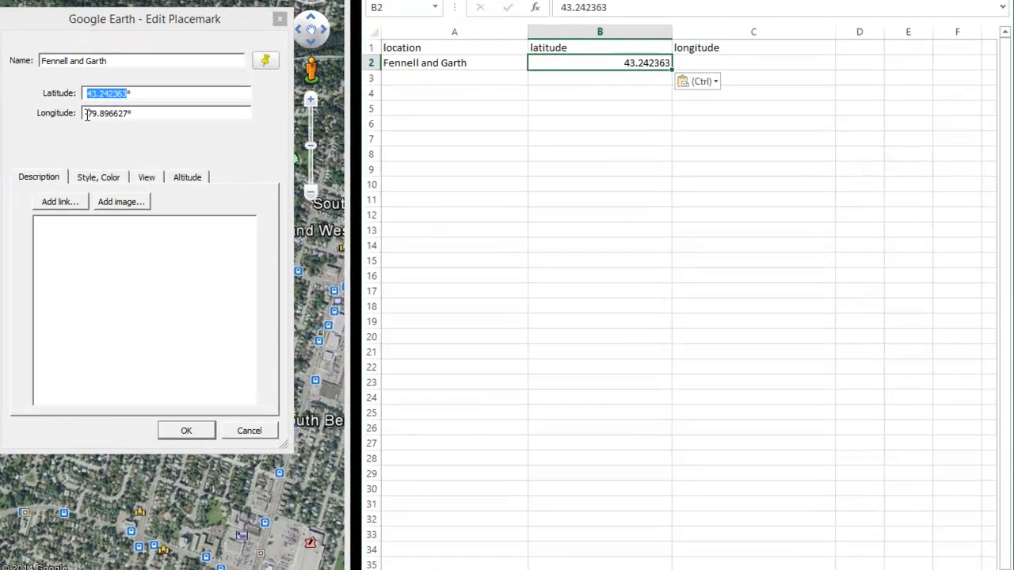
# Copy the Fennell and Garth longitude, -79.896627 without the degree sign, into cell C2 and close the placemark's properties
pyautogui.click(319, 177)
pyautogui.doubleClick(89, 105)
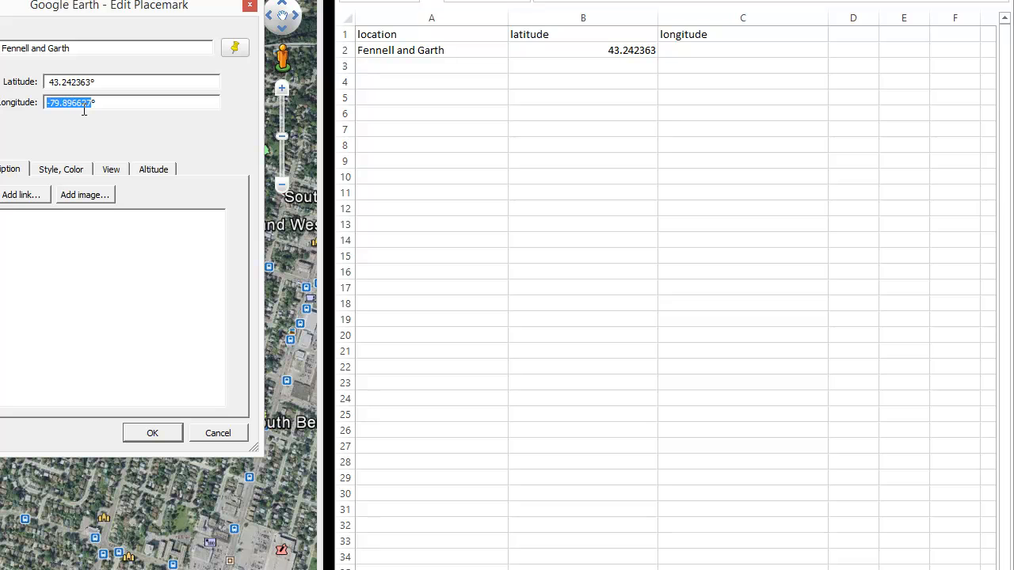
pyautogui.click(706, 50)
pyautogui.click(708, 50)
pyautogui.write('-79.896627')
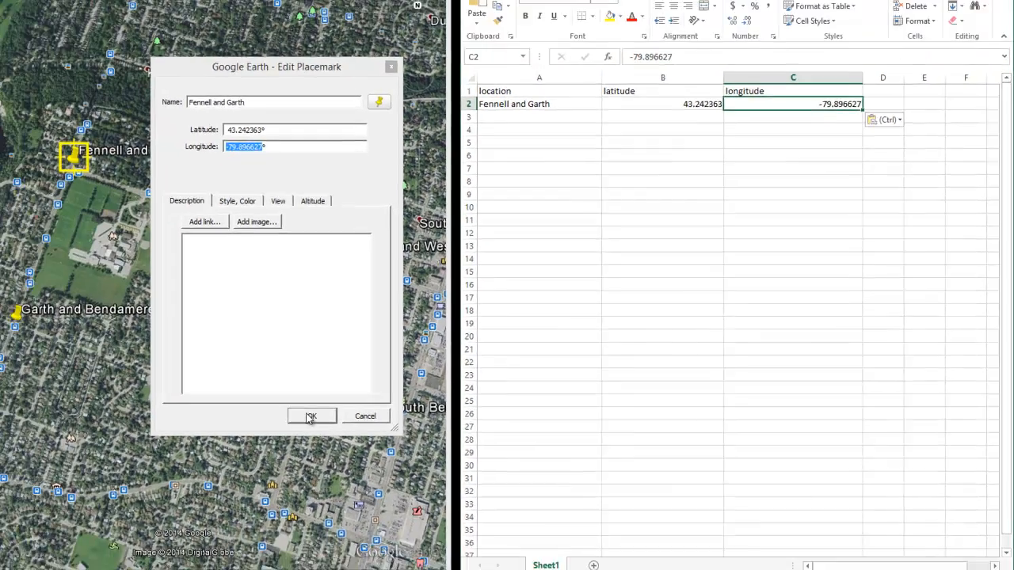
pyautogui.click(152, 433)
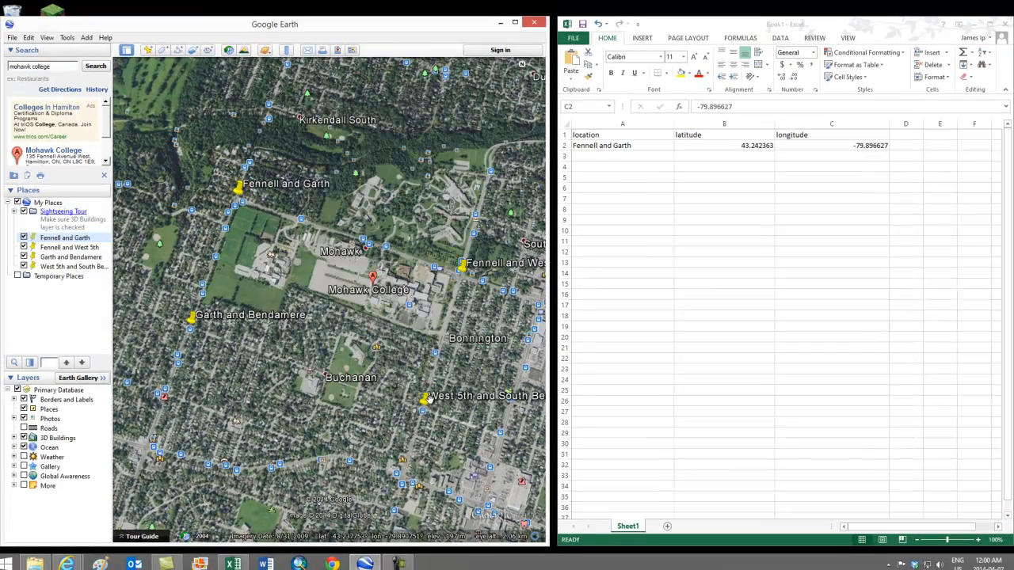
# Open the Fennell and West 5th placemark's properties and copy its name into cell A3 of the workbook
pyautogui.click(71, 249)
pyautogui.rightClick(70, 248)
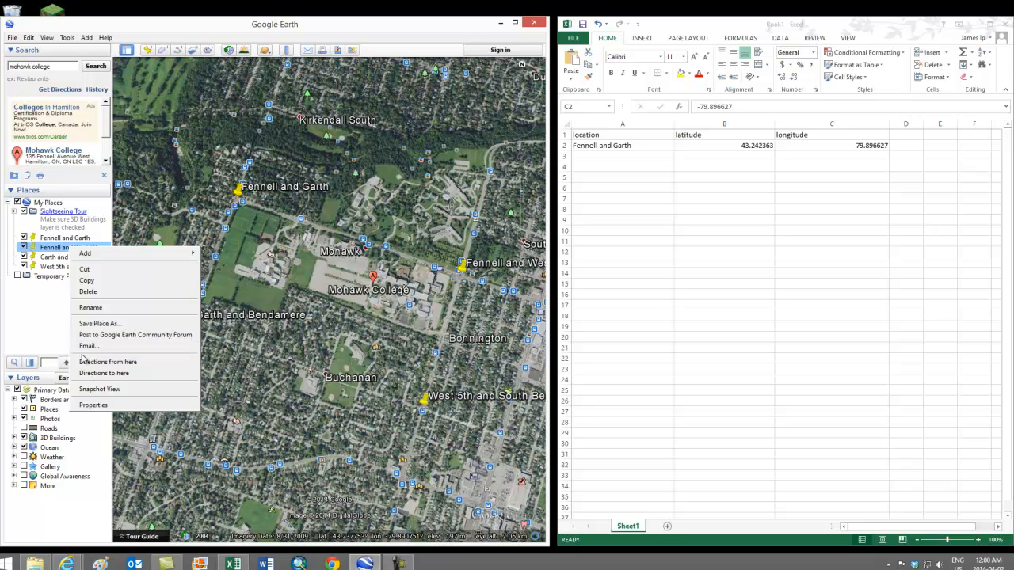
pyautogui.click(95, 405)
pyautogui.hotkey('ctrl', 'c')
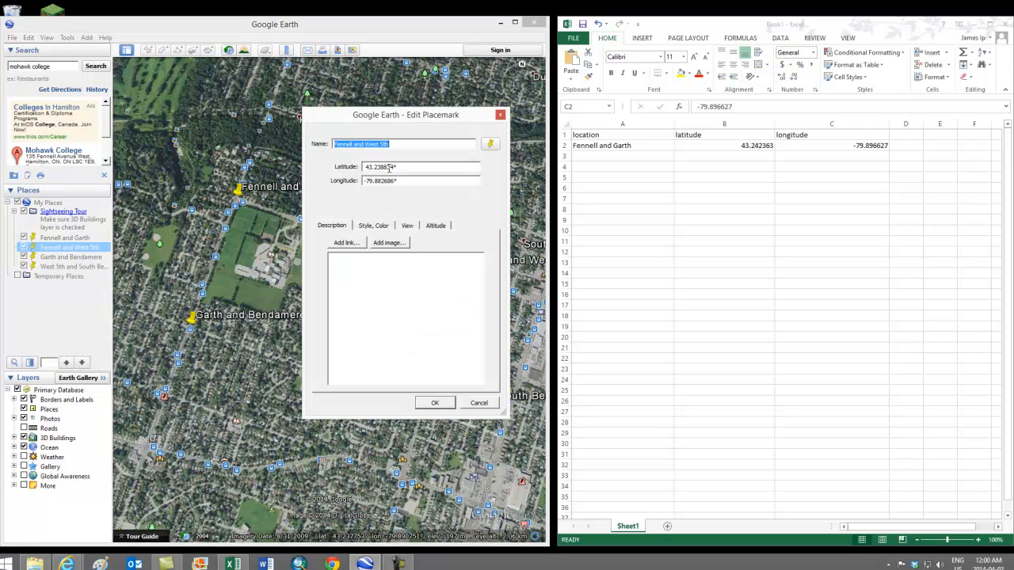
pyautogui.click(596, 156)
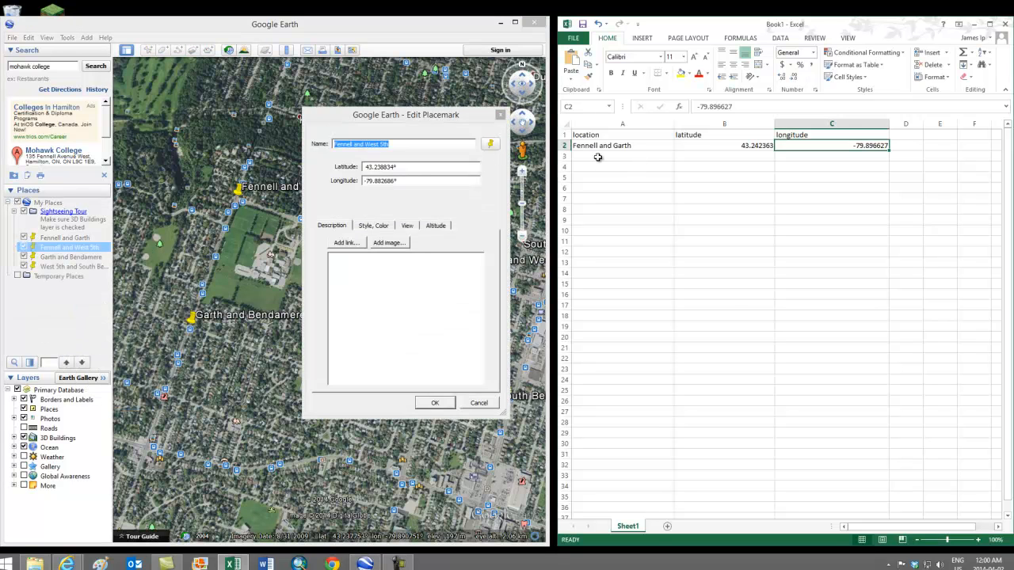
pyautogui.hotkey('ctrl', 'v')
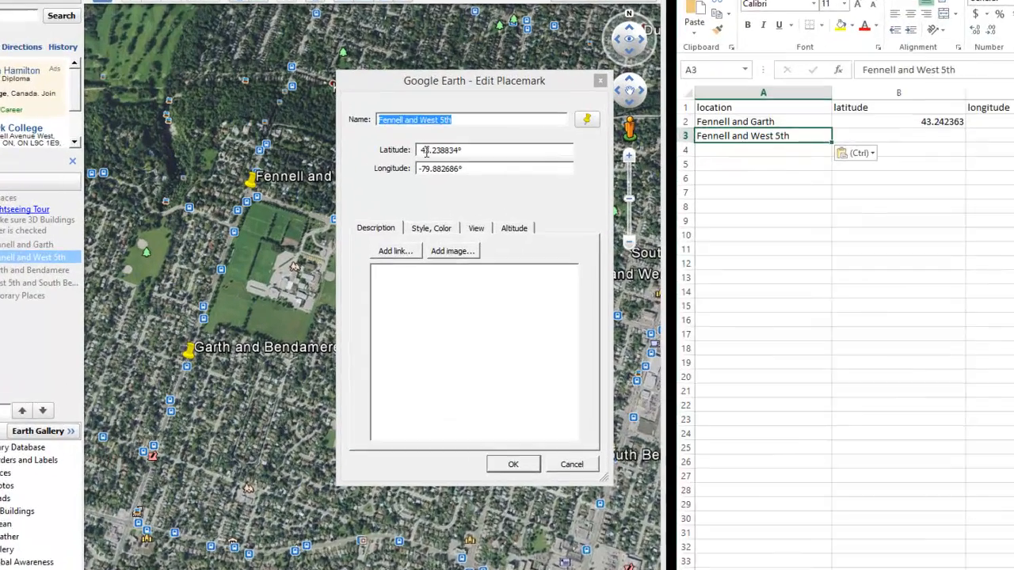
# Copy the Fennell and West 5th latitude, 43.238834 without the degree sign, into cell B3
pyautogui.click(369, 168)
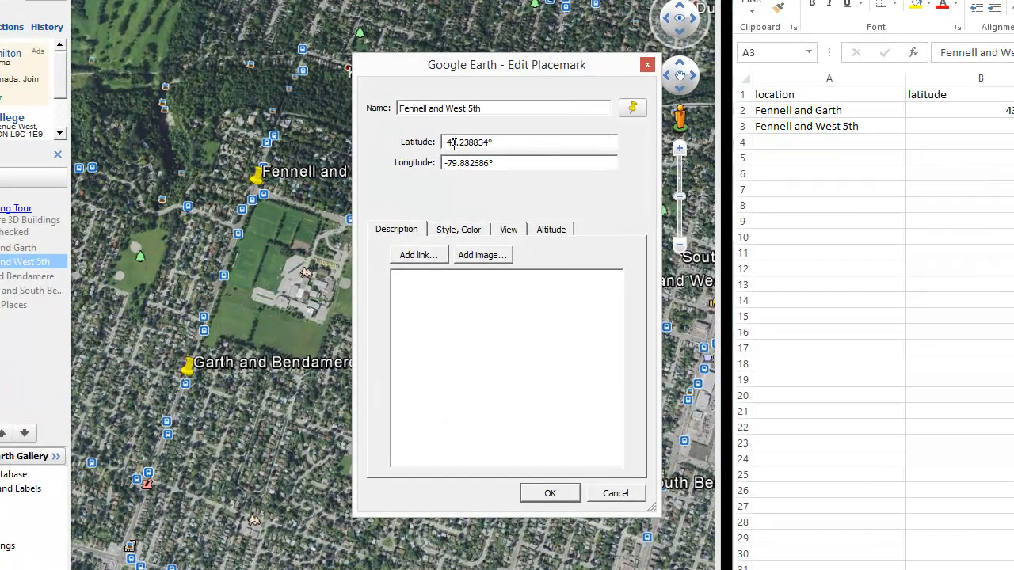
pyautogui.moveTo(447, 144); pyautogui.dragTo(487, 143)
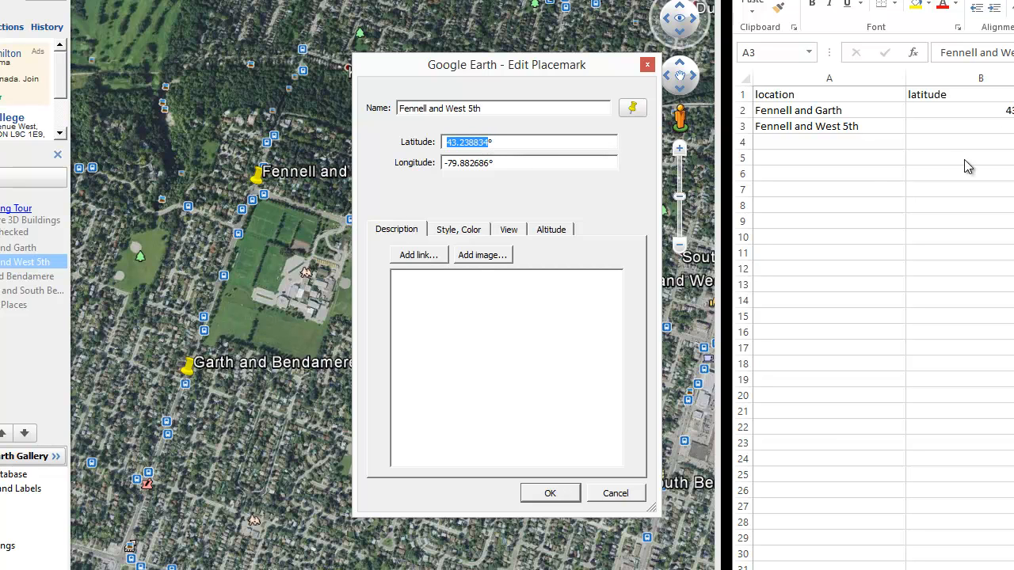
pyautogui.click(990, 128)
pyautogui.write('43.238834')
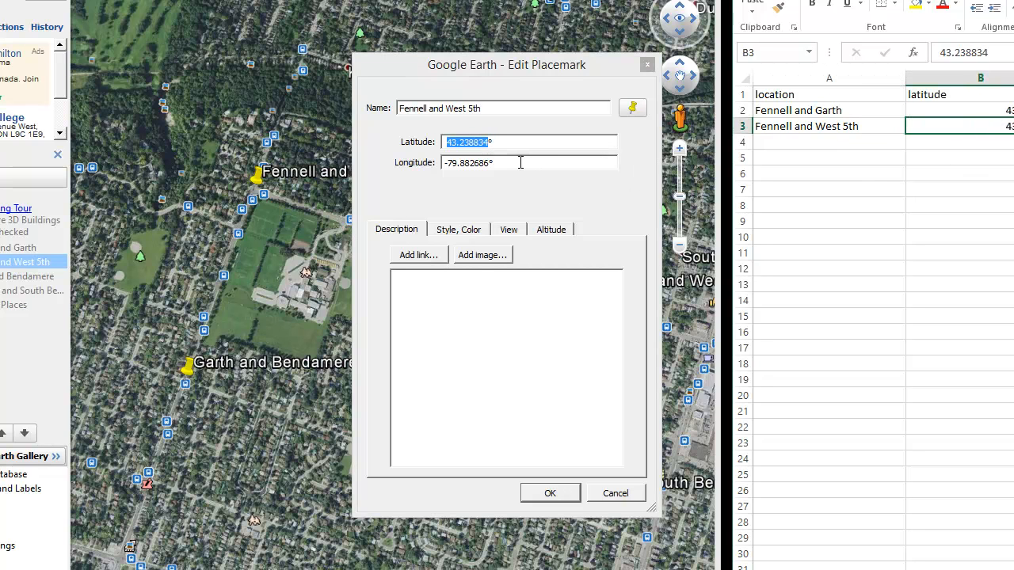
# Copy the Fennell and West 5th longitude, -79.882686 without the degree sign, into cell C3 and close the placemark's properties
pyautogui.click(445, 162)
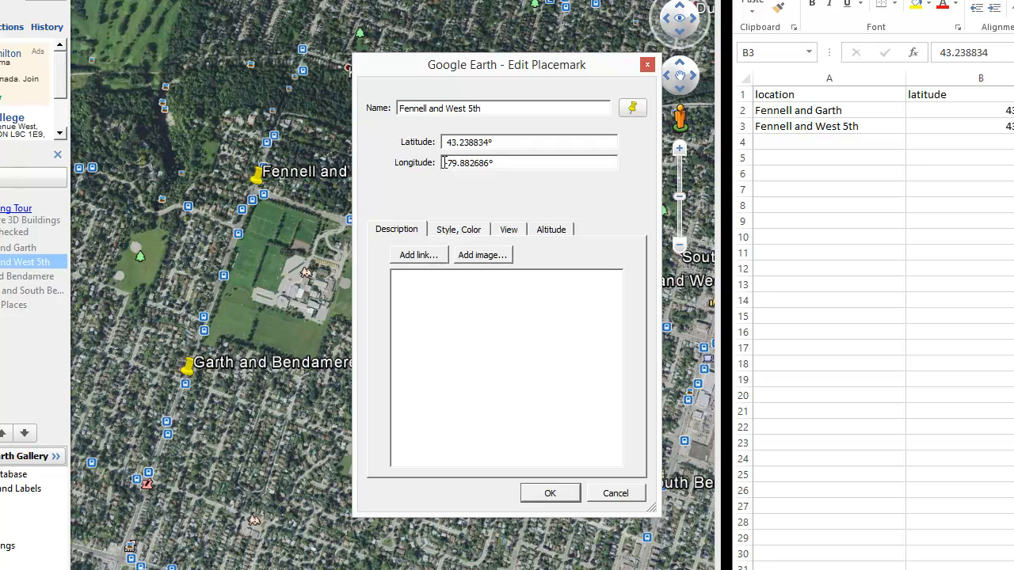
pyautogui.keyDown('shift'); pyautogui.click(486, 164); pyautogui.keyUp('shift')
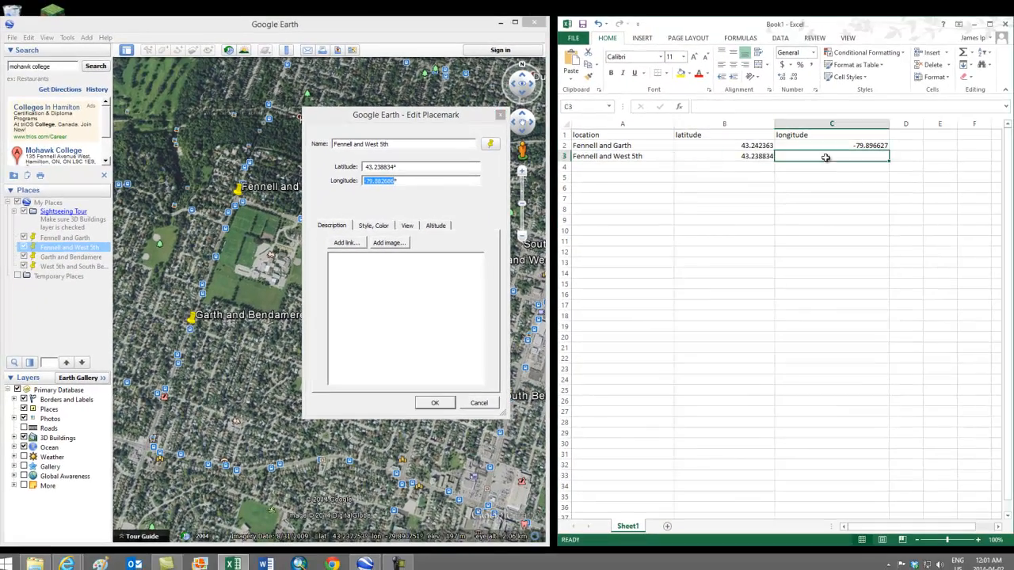
pyautogui.write('-79.882686')
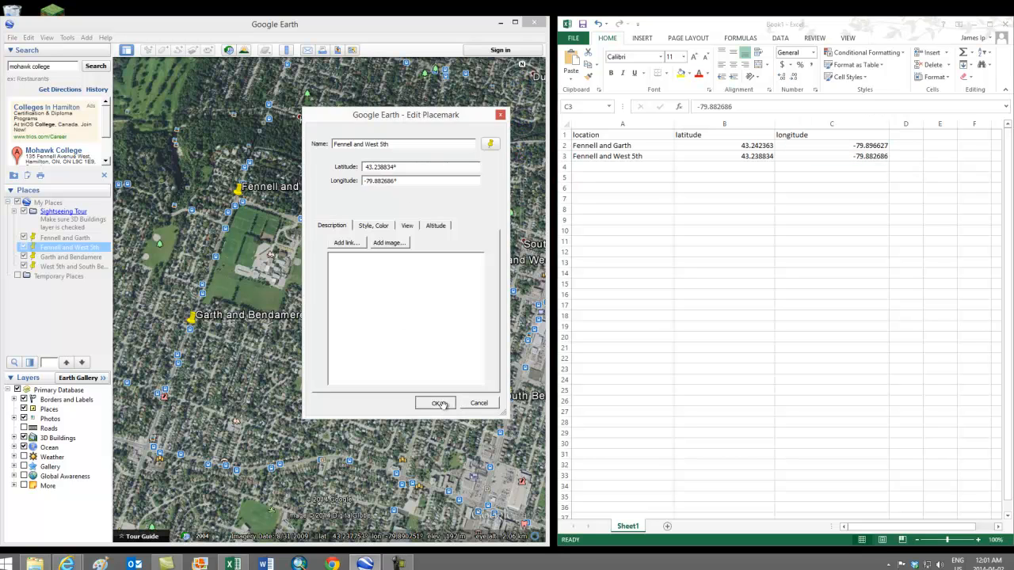
pyautogui.click(435, 403)
# Open the Garth and Bendamere placemark's properties and copy its name into cell A4 of the workbook
pyautogui.click(71, 259)
pyautogui.rightClick(72, 261)
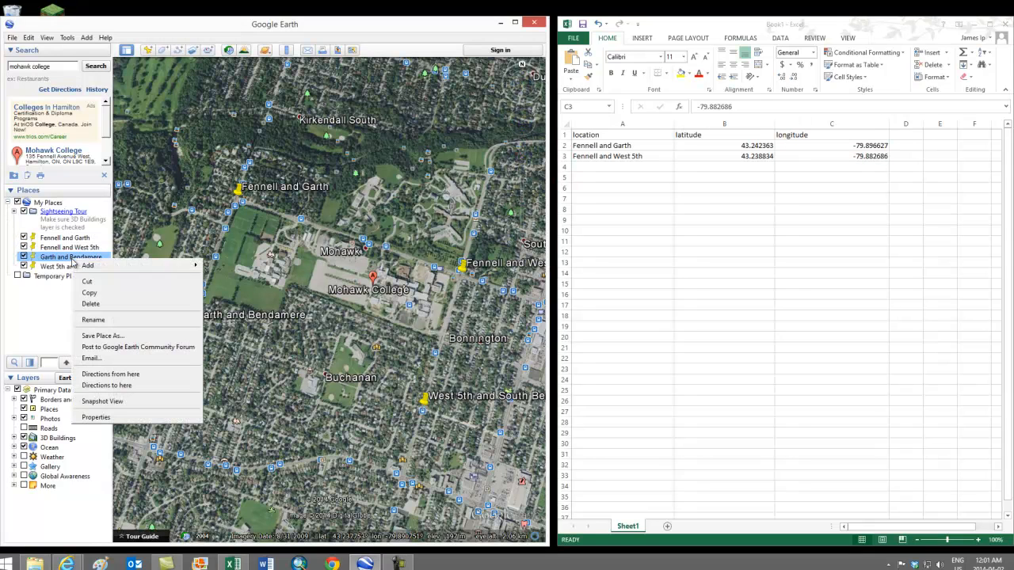
pyautogui.click(93, 418)
pyautogui.hotkey('ctrl', 'c')
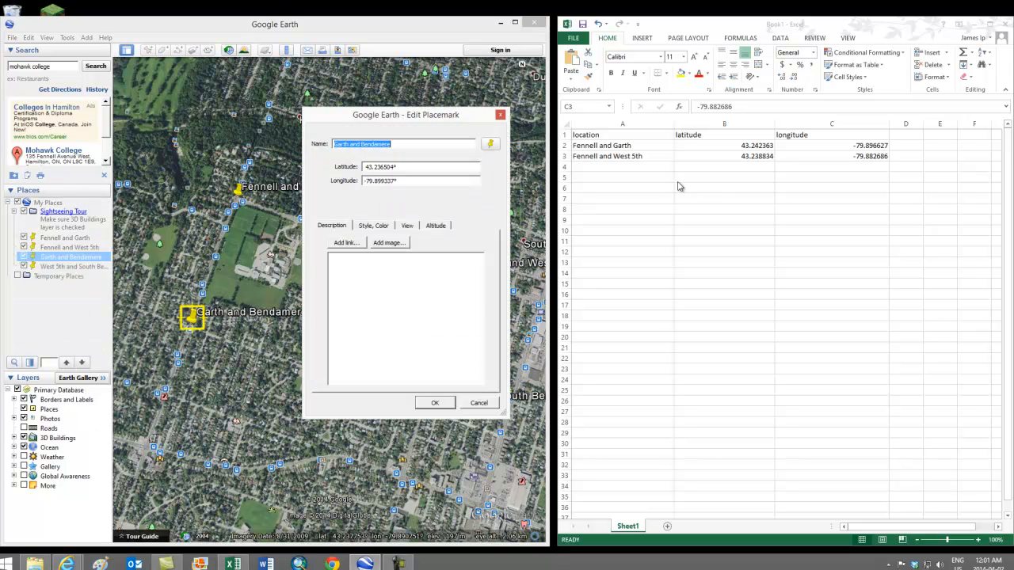
pyautogui.click(650, 167)
pyautogui.hotkey('ctrl', 'v')
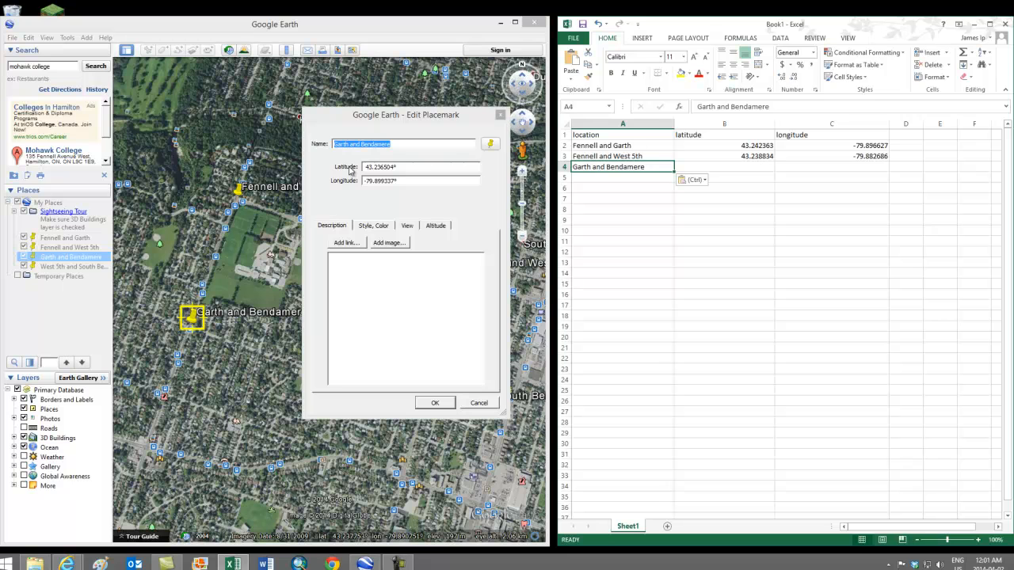
# Copy the Garth and Bendamere latitude, 43.236504 without the degree sign, into cell B4
pyautogui.click(365, 167)
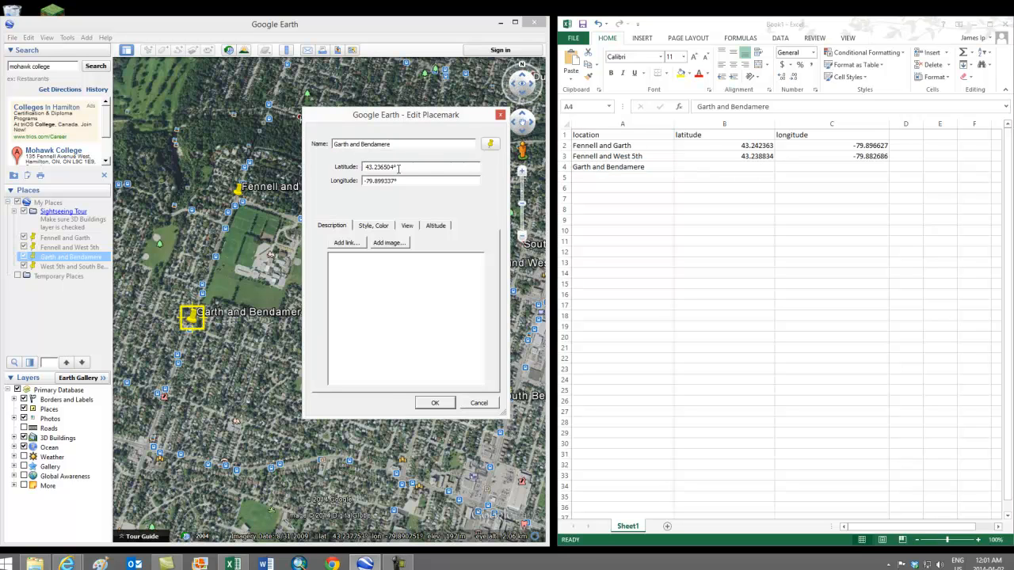
pyautogui.doubleClick(393, 167)
pyautogui.hotkey('ctrl', 'c')
pyautogui.click(770, 167)
pyautogui.click(770, 167)
pyautogui.hotkey('ctrl', 'v')
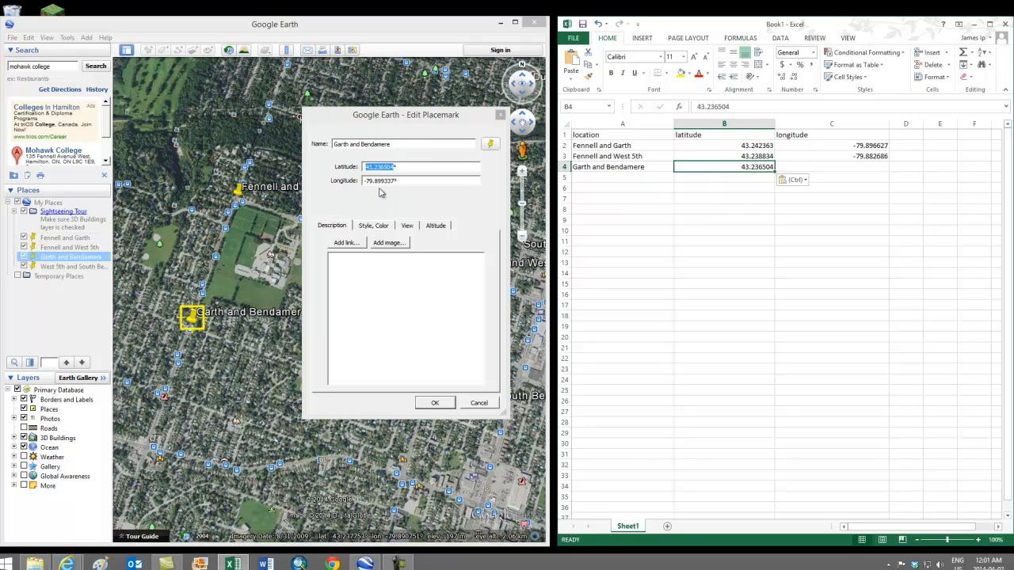
# Copy the Garth and Bendamere longitude, -79.899337 without the degree sign, into cell C4 and close the placemark's properties
pyautogui.click(372, 181)
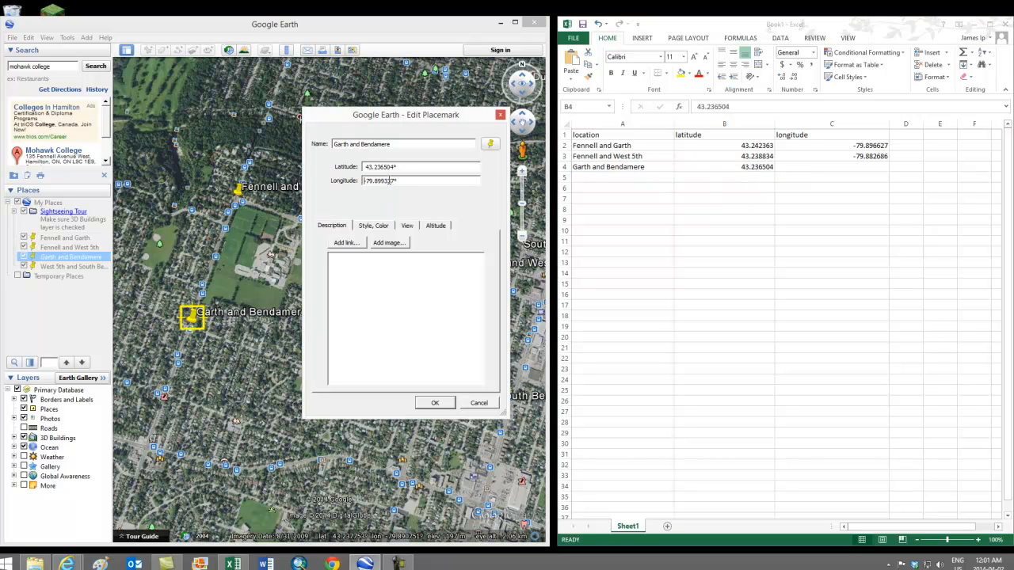
pyautogui.moveTo(393, 181); pyautogui.dragTo(364, 181)
pyautogui.hotkey('ctrl', 'c')
pyautogui.click(844, 171)
pyautogui.click(844, 171)
pyautogui.hotkey('ctrl', 'v')
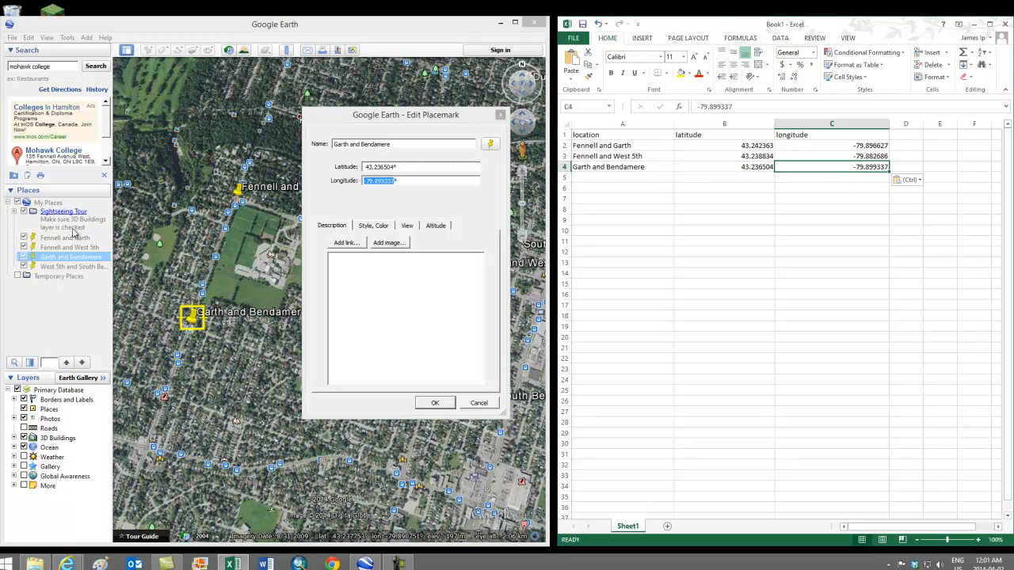
pyautogui.click(435, 403)
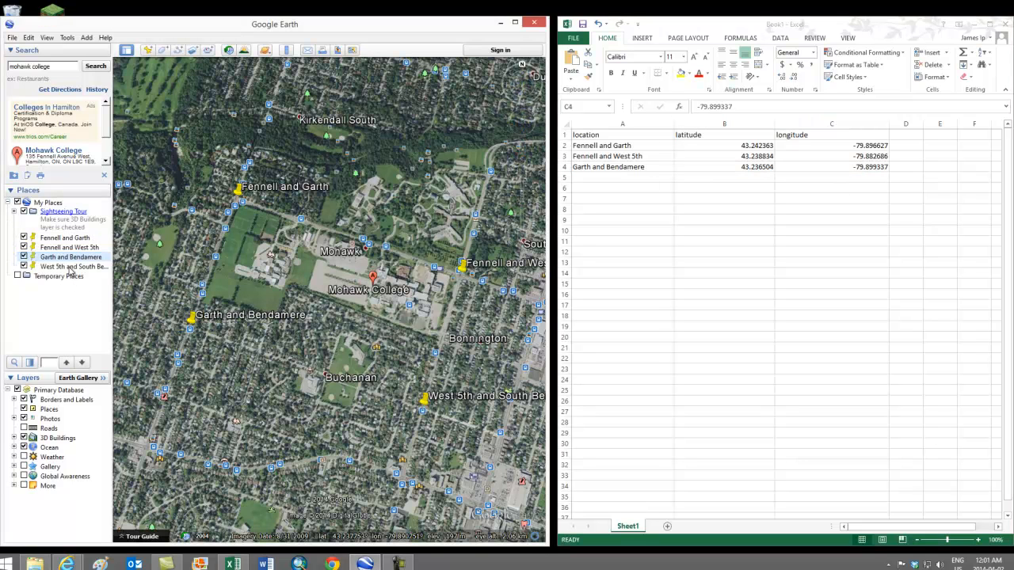
# Open the West 5th and South Bend placemark's properties and copy its name into cell A5 of the workbook
pyautogui.click(72, 267)
pyautogui.rightClick(71, 271)
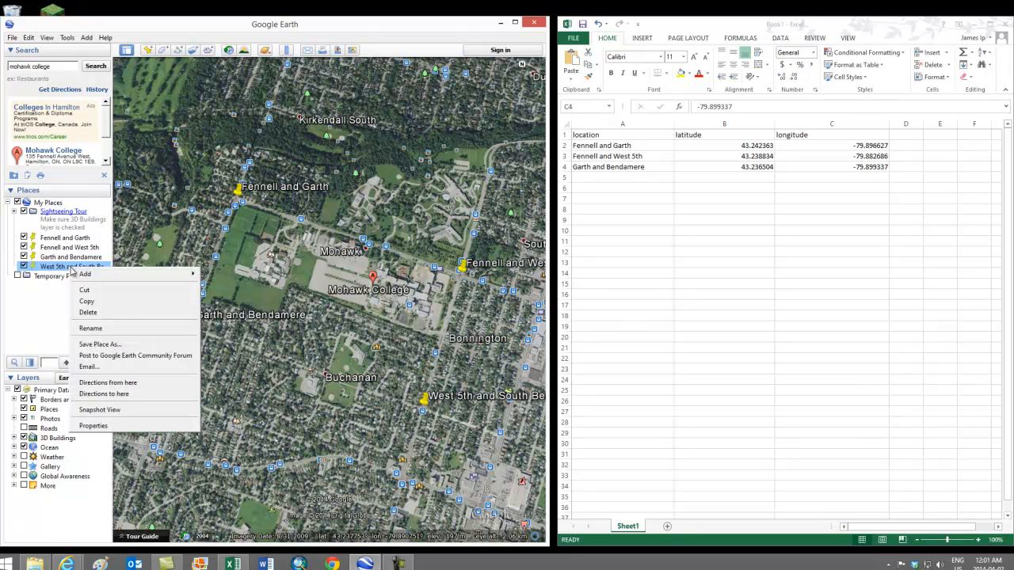
pyautogui.click(106, 432)
pyautogui.hotkey('ctrl', 'c')
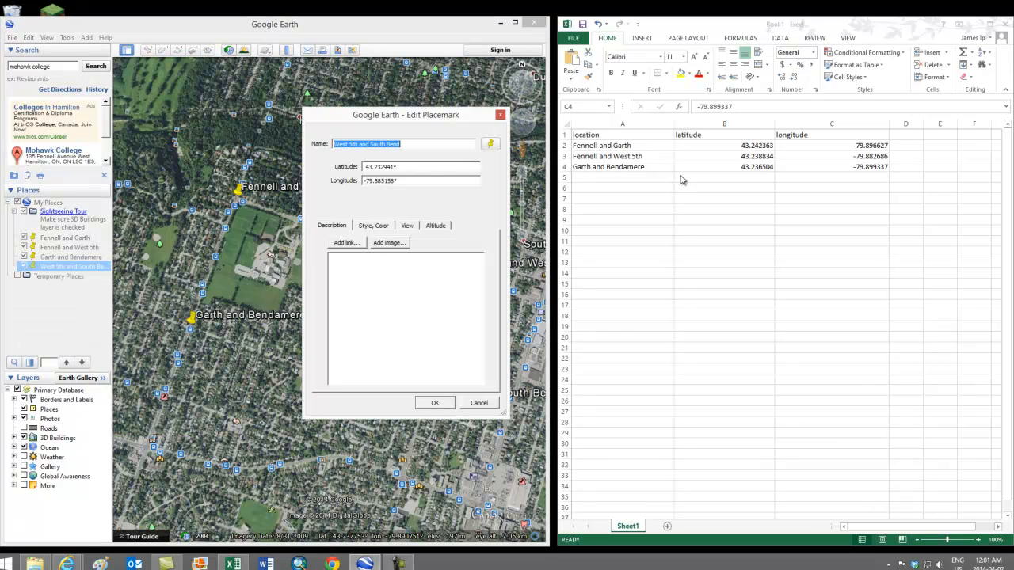
pyautogui.click(638, 178)
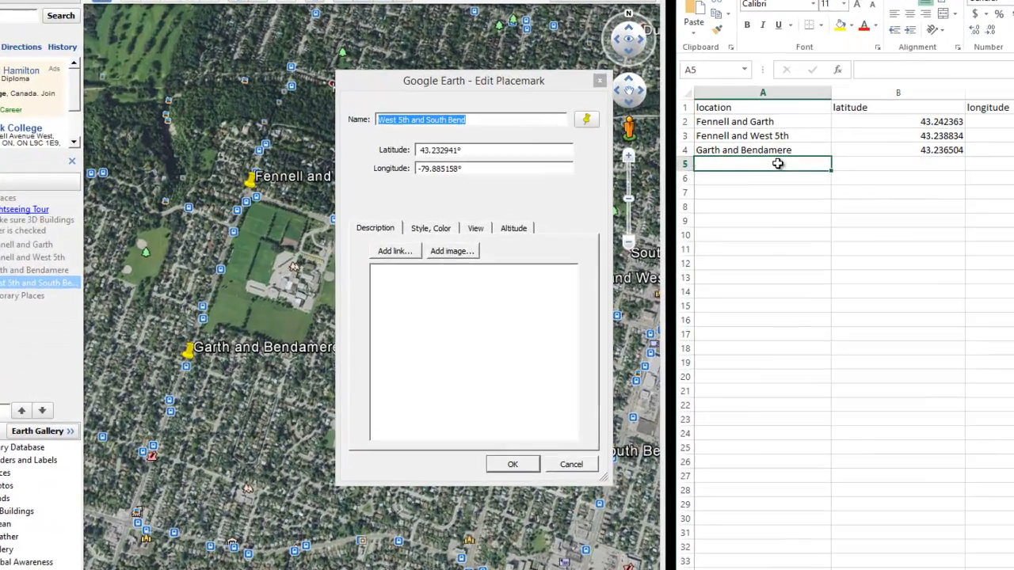
pyautogui.hotkey('ctrl', 'v')
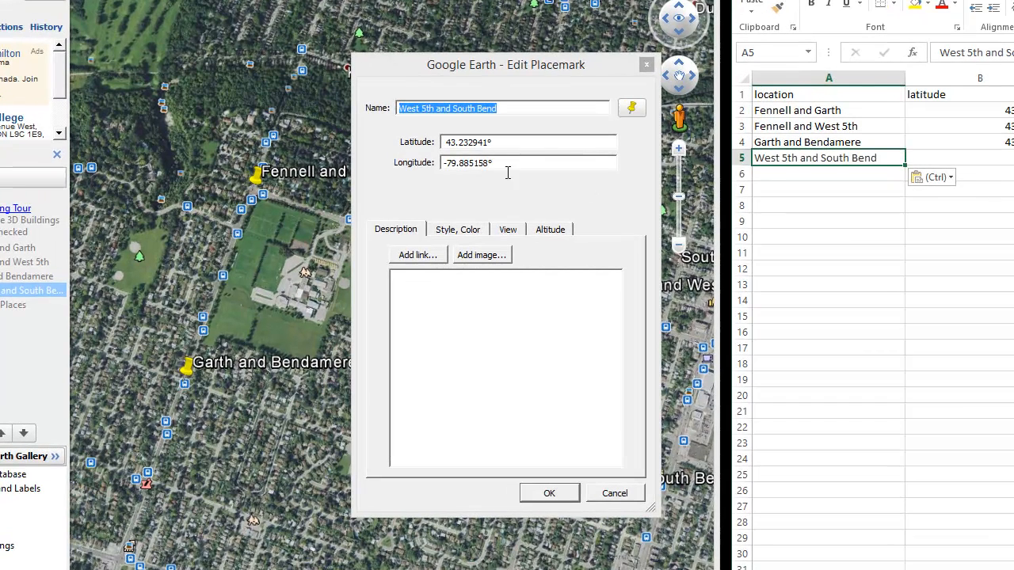
# Copy the West 5th and South Bend latitude, 43.232941 without the degree sign, into cell B5
pyautogui.click(461, 170)
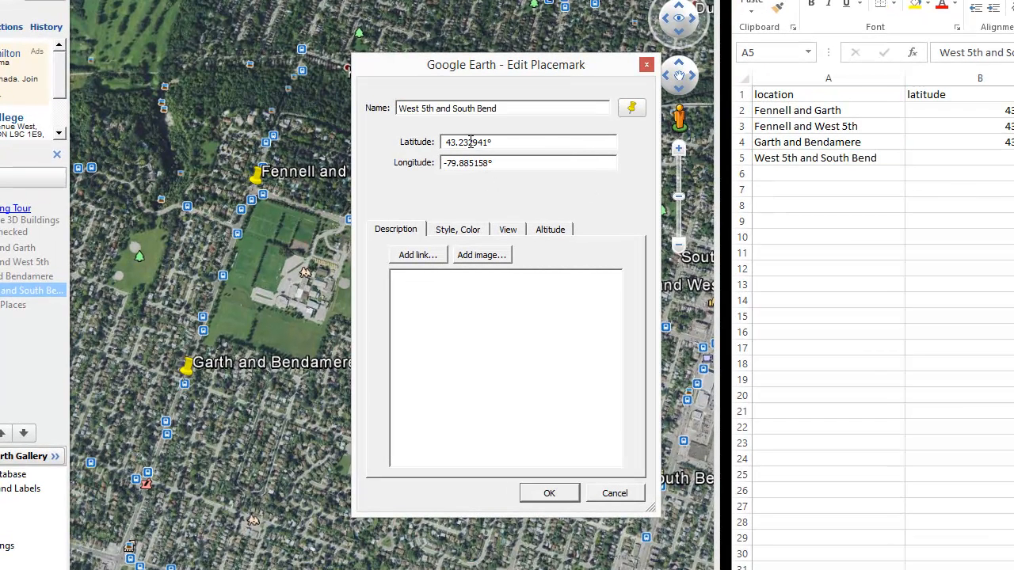
pyautogui.doubleClick(490, 141)
pyautogui.hotkey('ctrl', 'c')
pyautogui.click(1008, 160)
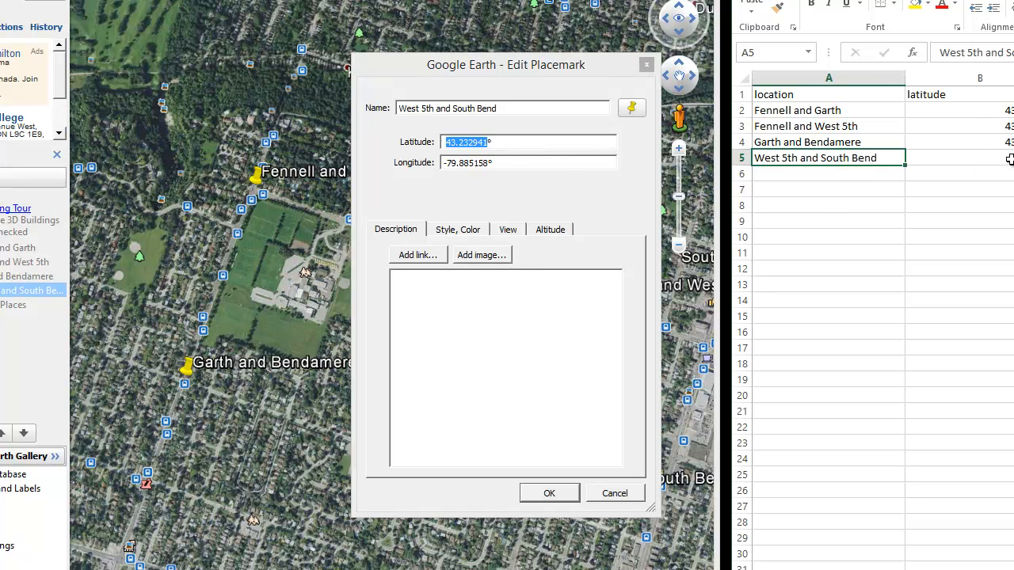
pyautogui.click(1011, 160)
pyautogui.hotkey('ctrl', 'v')
# Copy the West 5th and South Bend longitude, -79.885158 without the degree sign, into cell C5 and close the placemark's properties
pyautogui.click(445, 164)
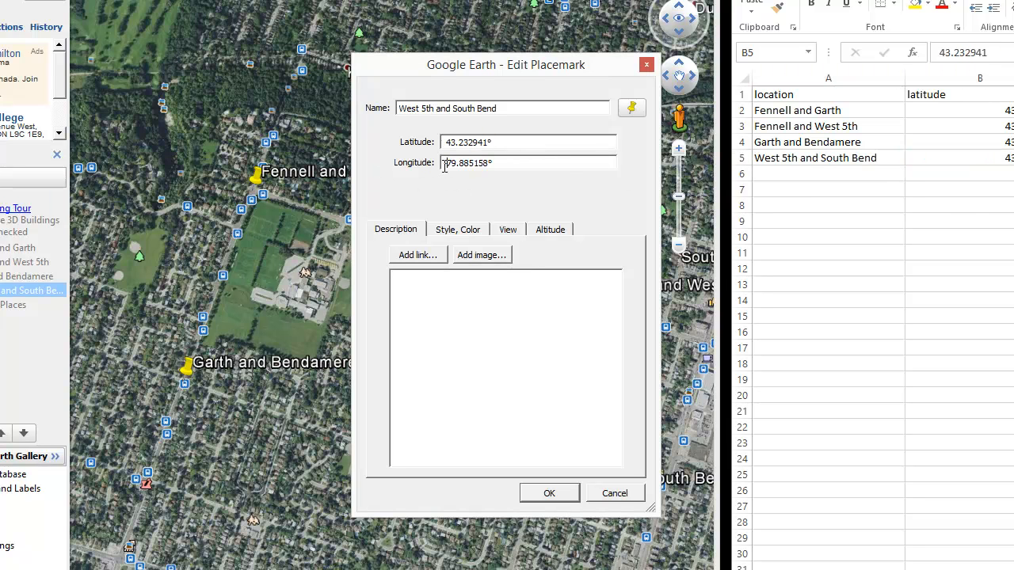
pyautogui.doubleClick(489, 163)
pyautogui.hotkey('ctrl', 'c')
pyautogui.click(1013, 158)
pyautogui.click(1013, 157)
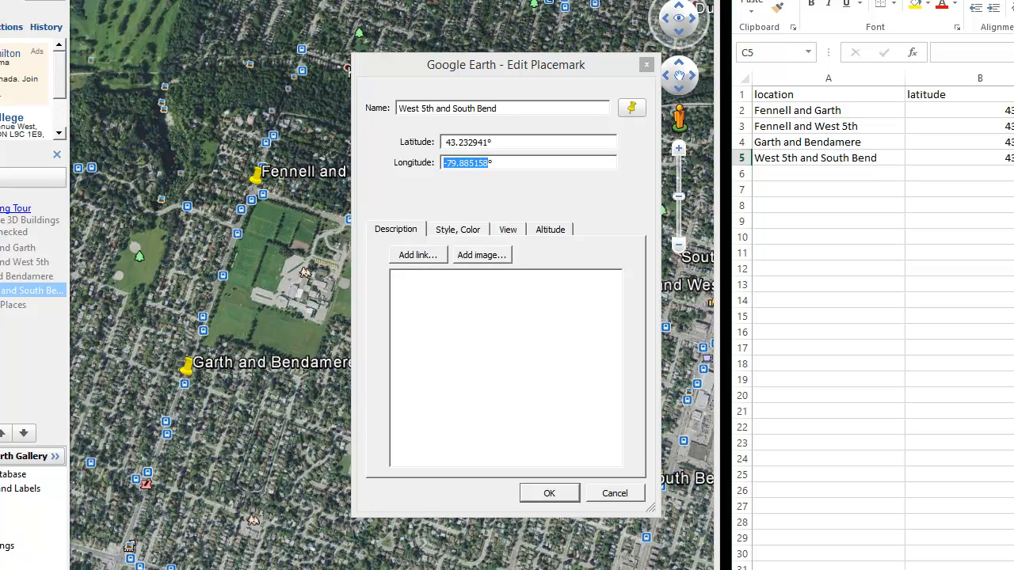
pyautogui.rightClick(828, 174)
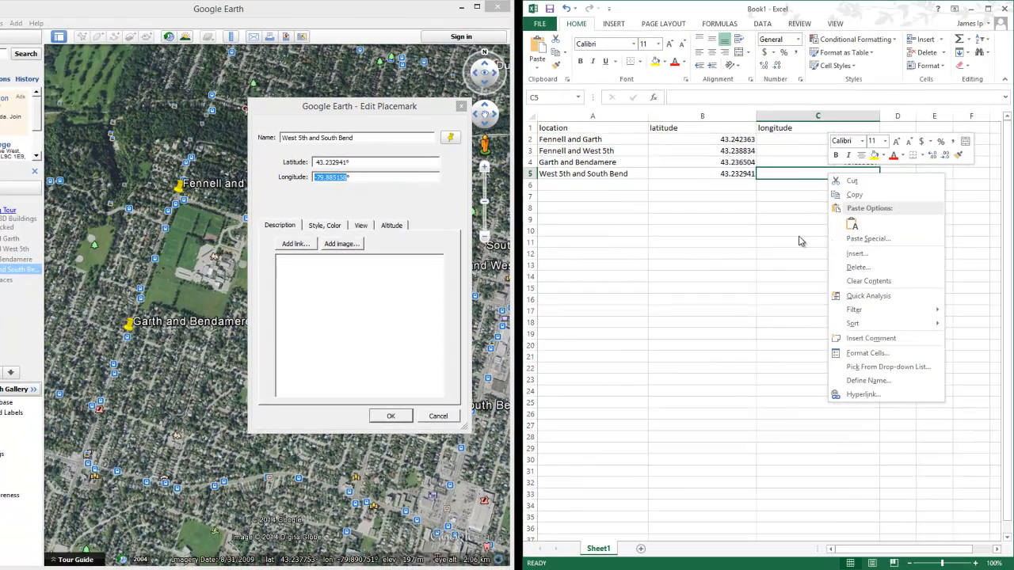
pyautogui.click(797, 177)
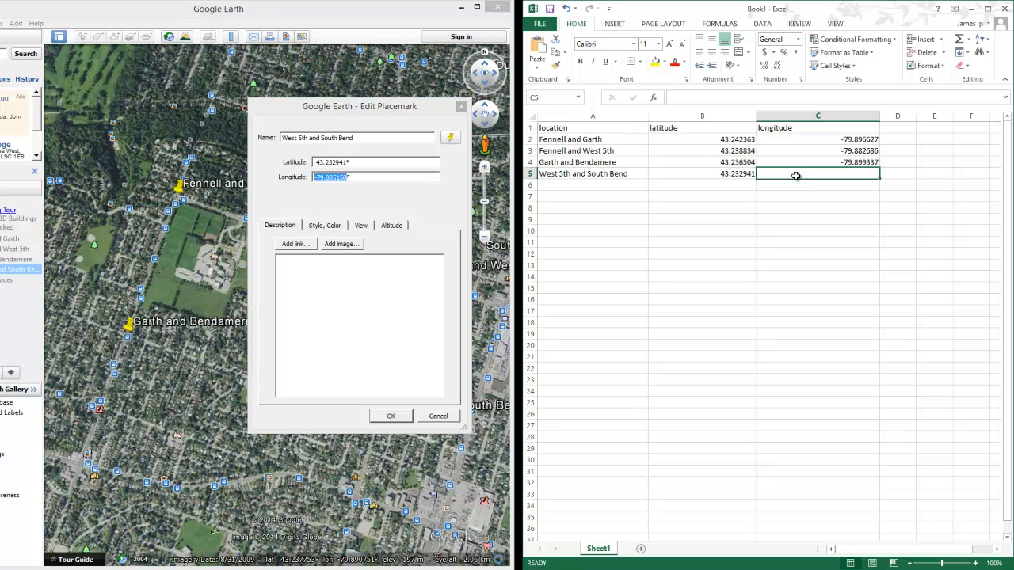
pyautogui.hotkey('ctrl', 'v')
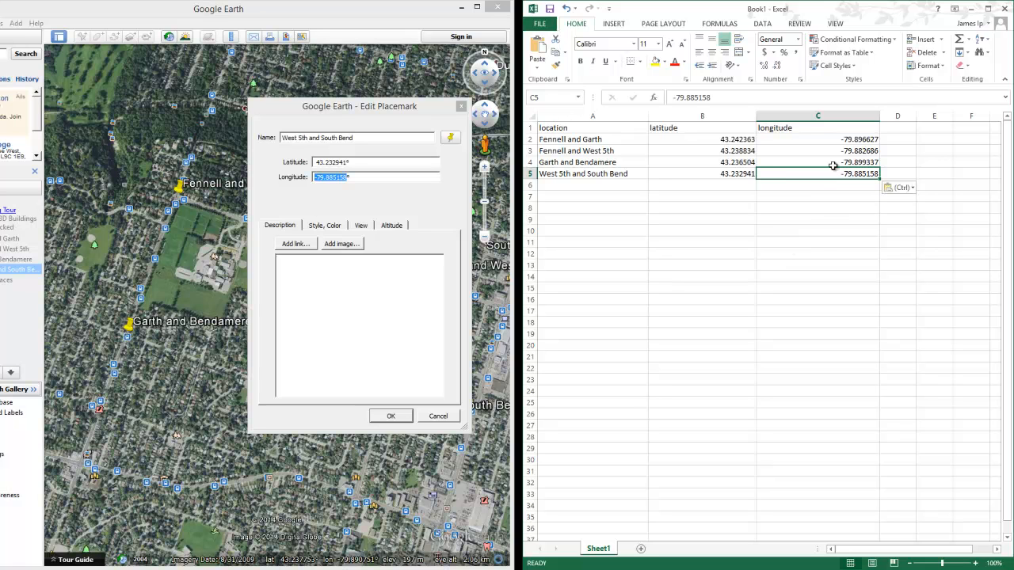
pyautogui.click(389, 416)
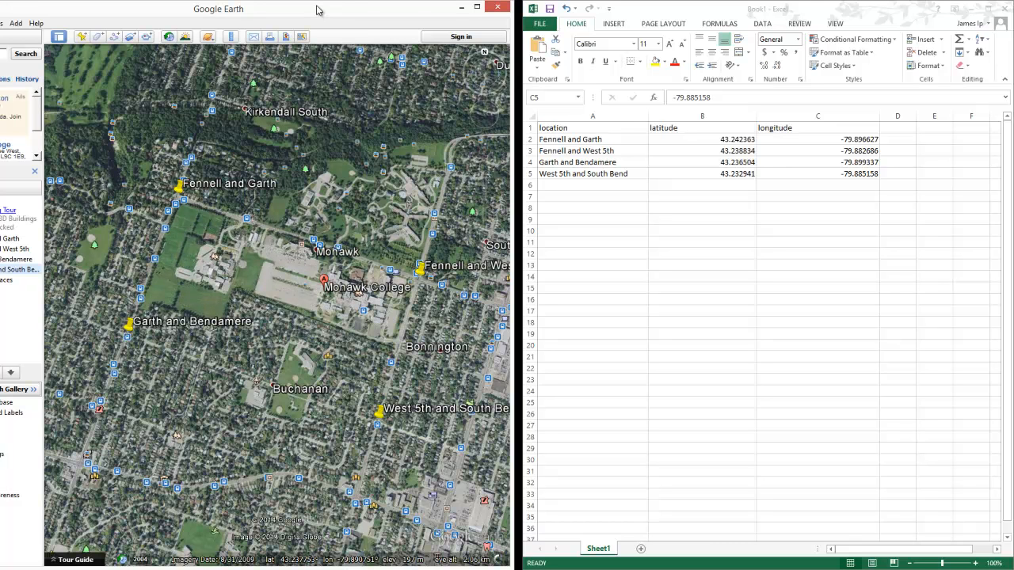
# Close Google Earth and save the Excel workbook as mohawk coords in the A4b folder under Assignment 4 > Demo
pyautogui.click(498, 9)
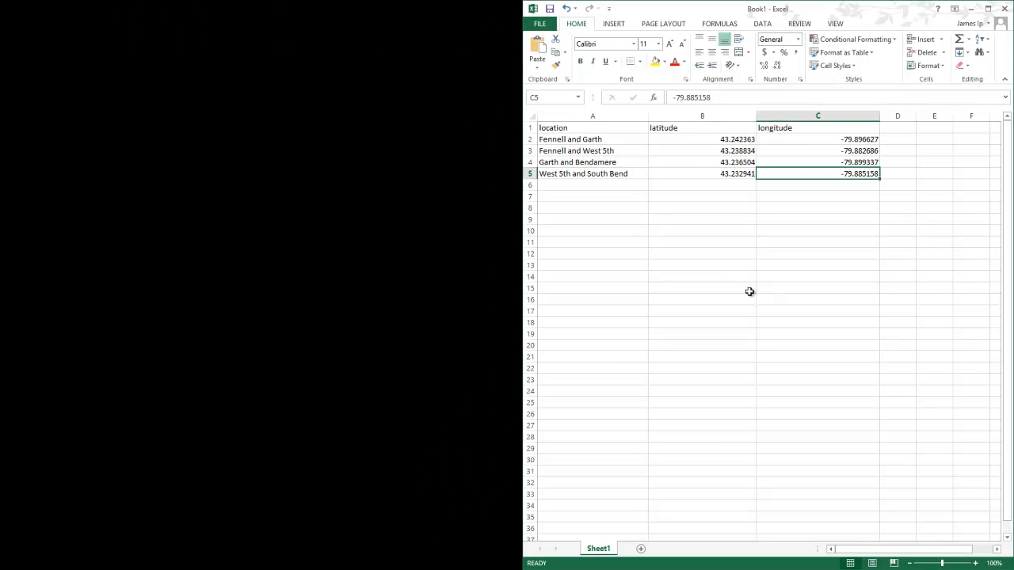
pyautogui.click(550, 10)
pyautogui.click(678, 129)
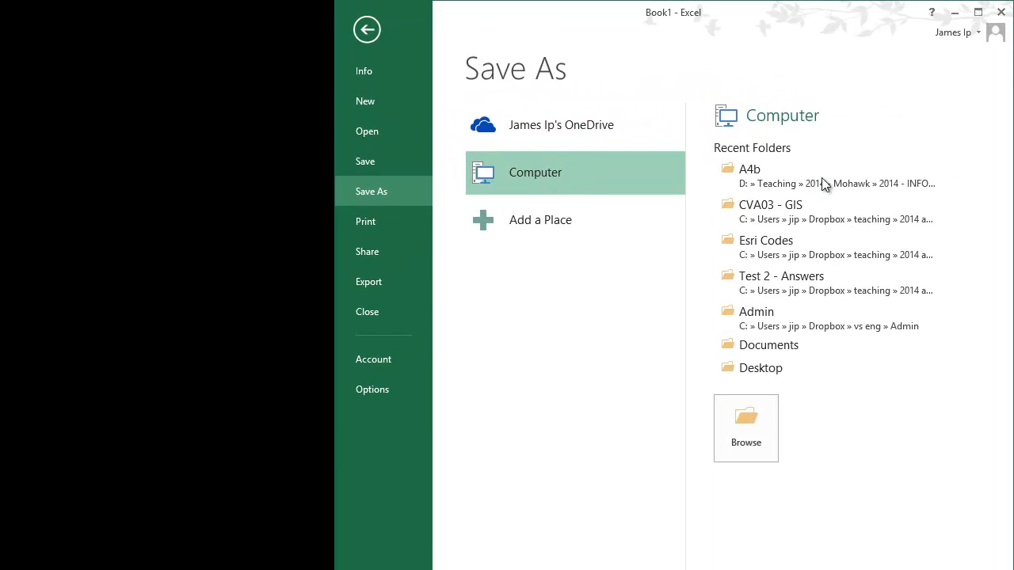
pyautogui.click(823, 177)
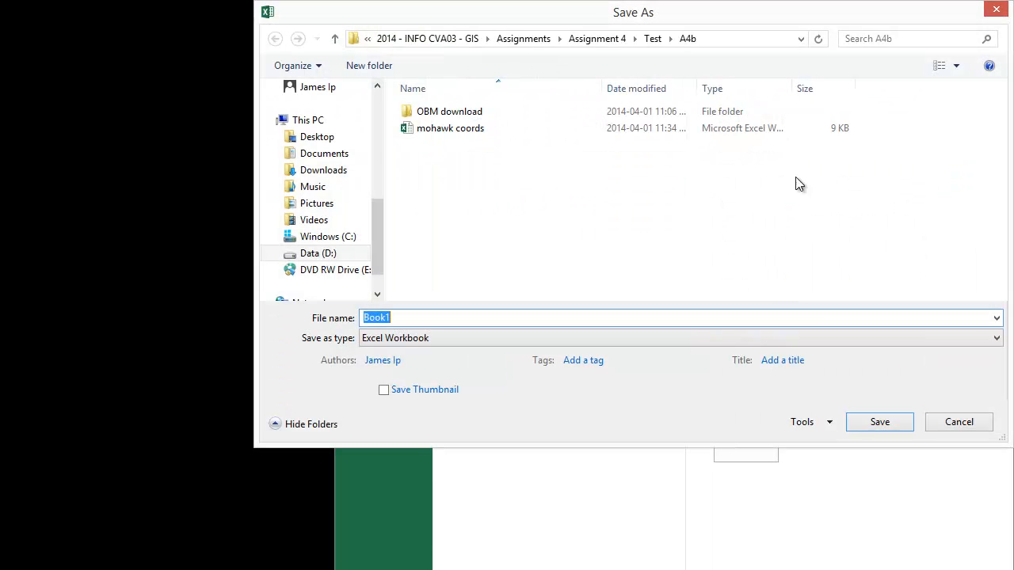
pyautogui.click(596, 39)
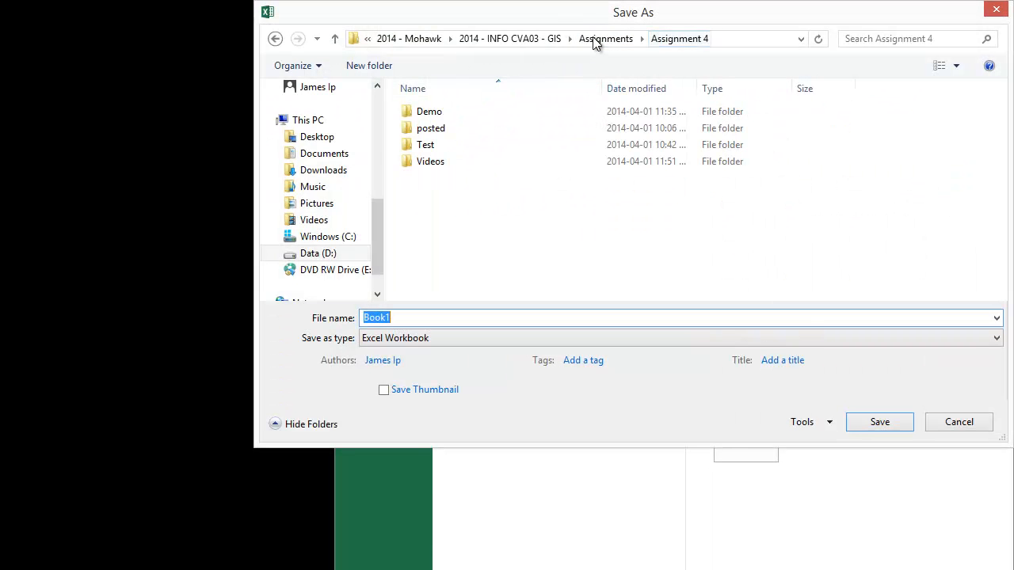
pyautogui.doubleClick(441, 115)
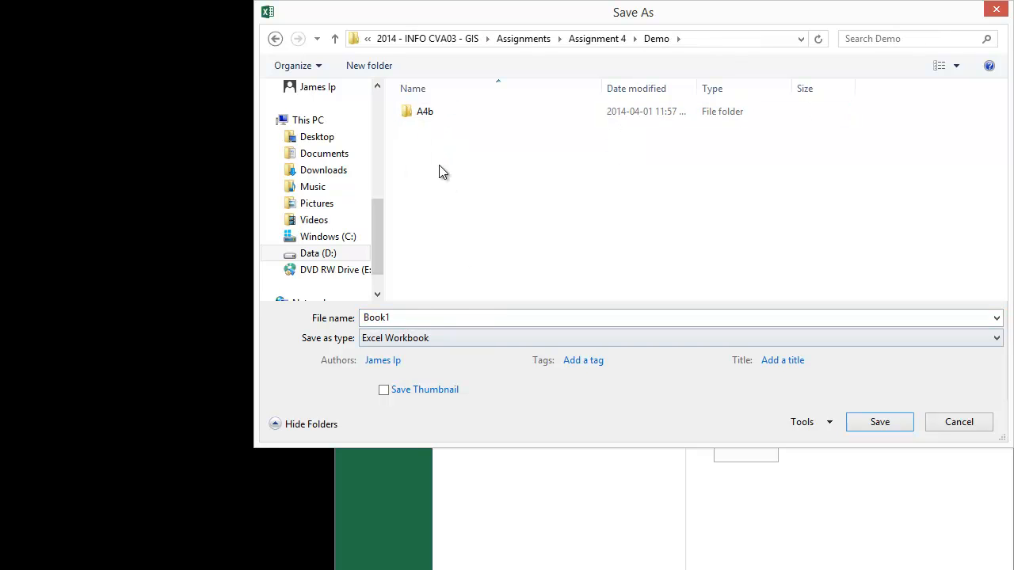
pyautogui.doubleClick(424, 116)
pyautogui.click(428, 317)
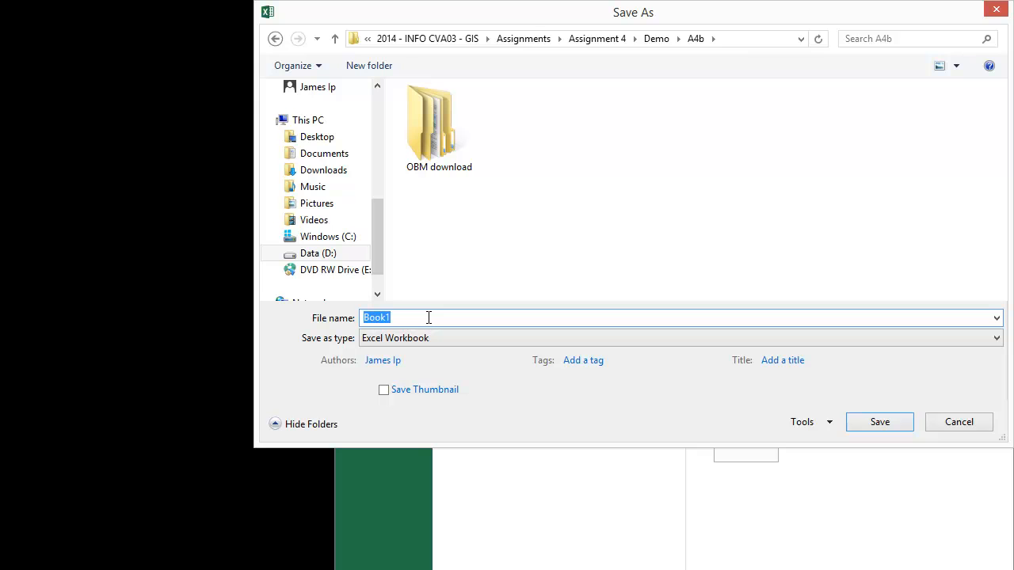
pyautogui.write('mohawk coords')
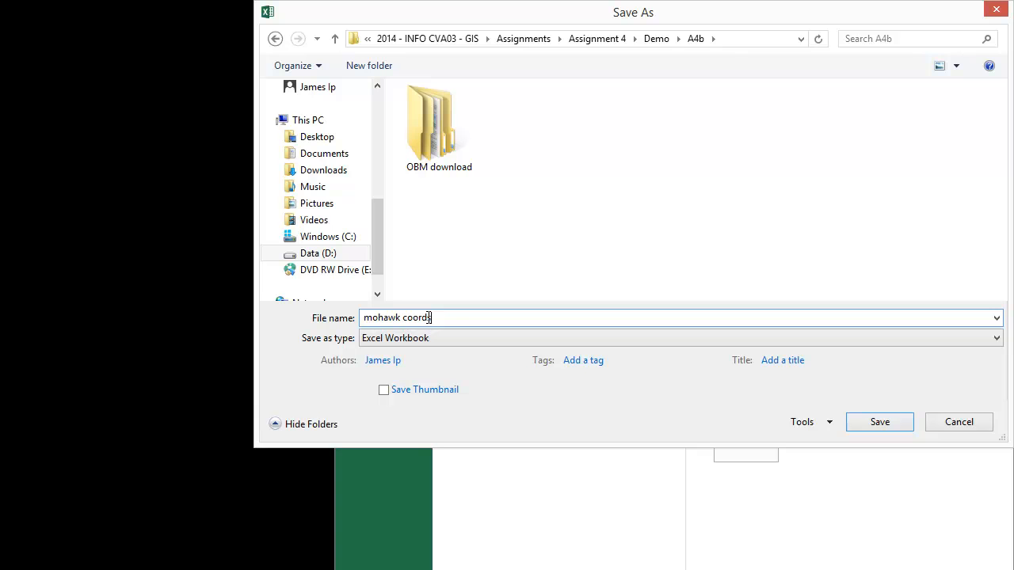
pyautogui.click(879, 422)
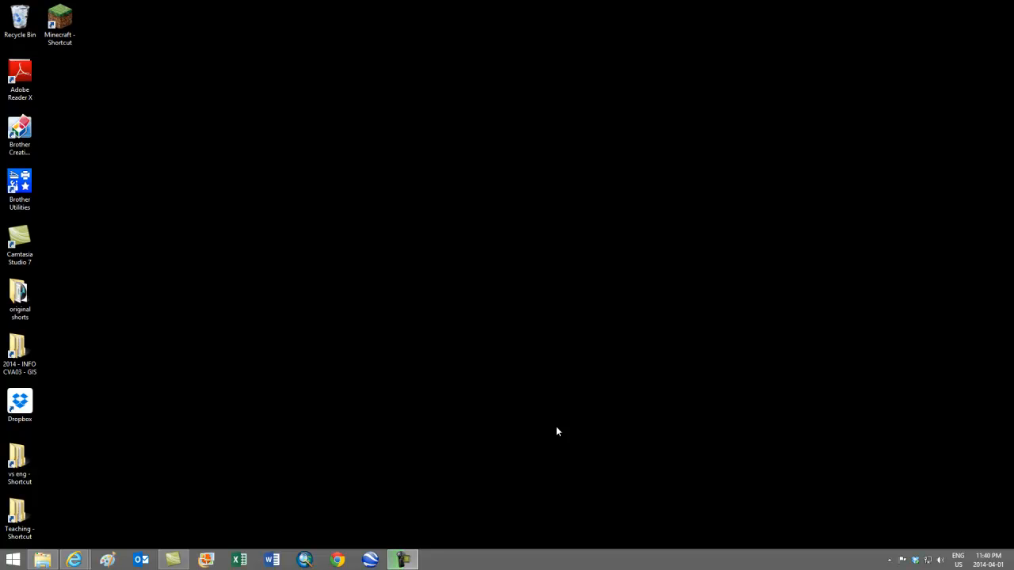
# Launch Google Earth, dismiss the start-up tip and search for mohawk college
pyautogui.click(372, 561)
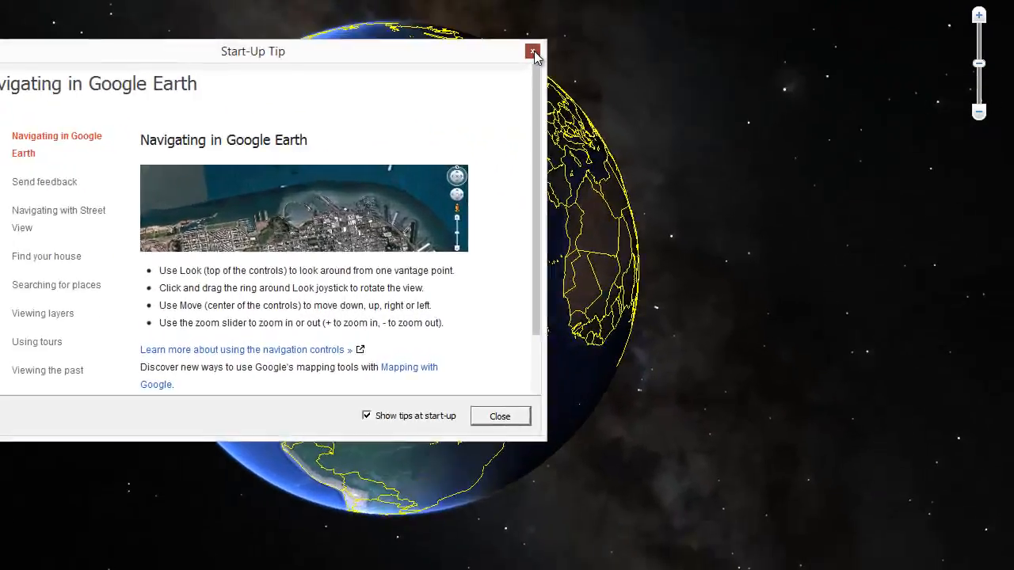
pyautogui.click(693, 148)
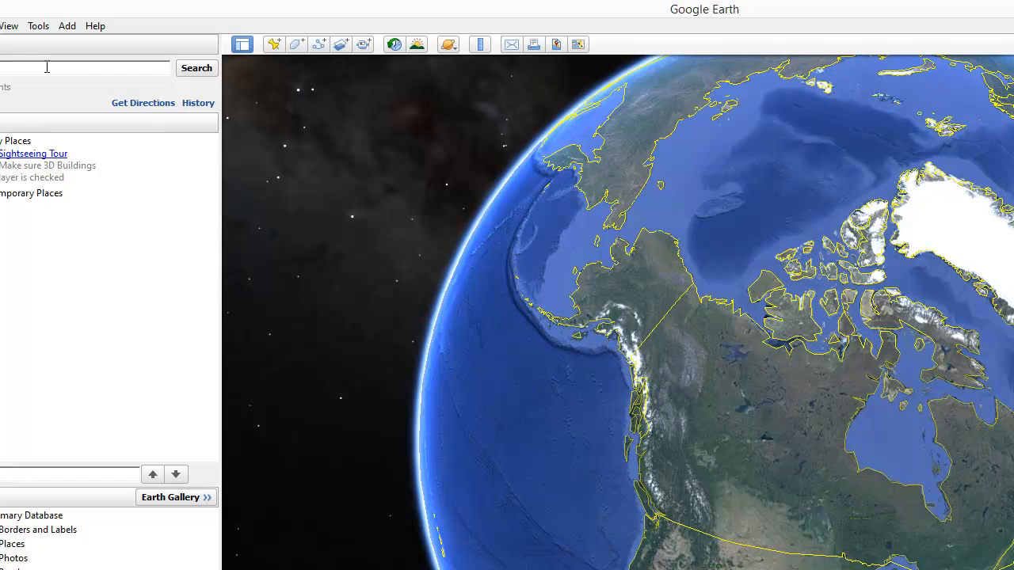
pyautogui.click(47, 67)
pyautogui.write('mohawk c')
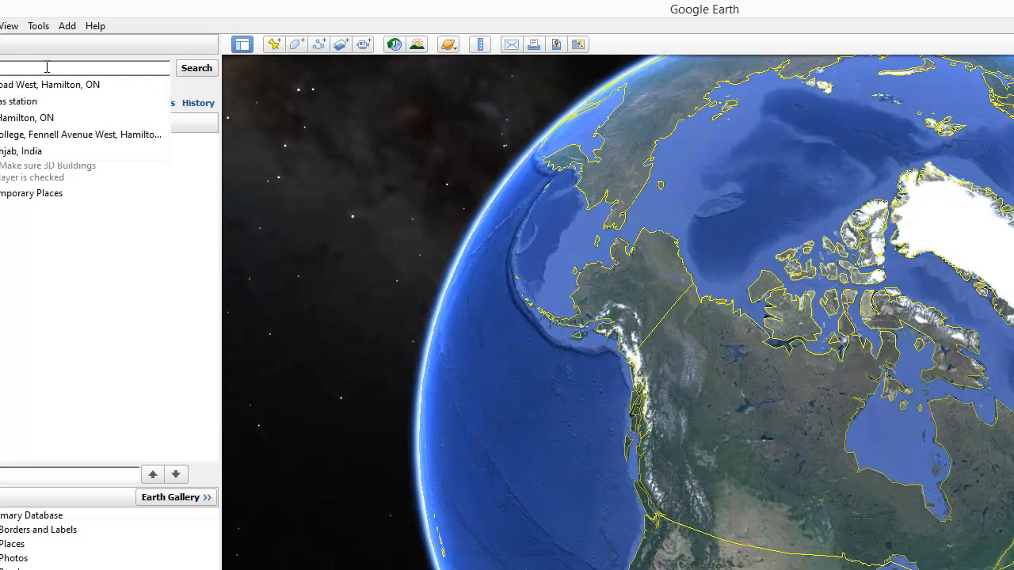
pyautogui.write('ollege')
pyautogui.press('Return')
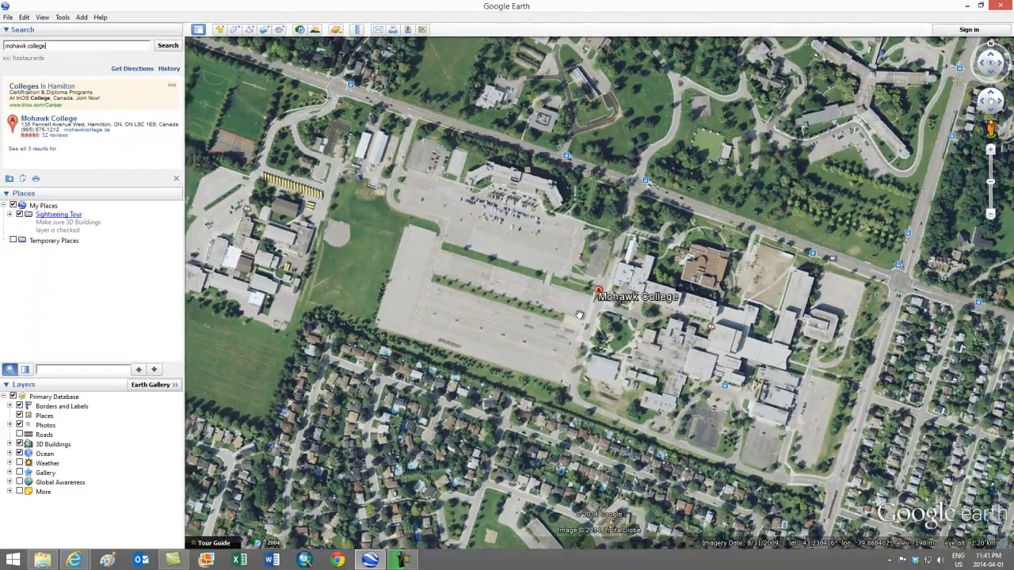
# Examine the streets around Mohawk College for road intersections that enclose the campus area
pyautogui.scroll(-3, 579, 315)
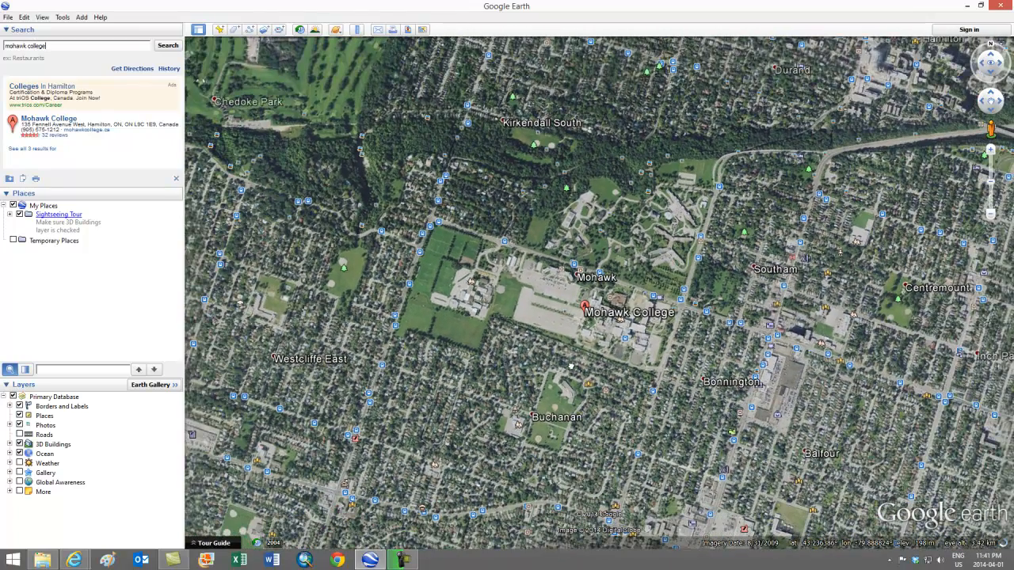
pyautogui.moveTo(574, 364); pyautogui.dragTo(566, 283)
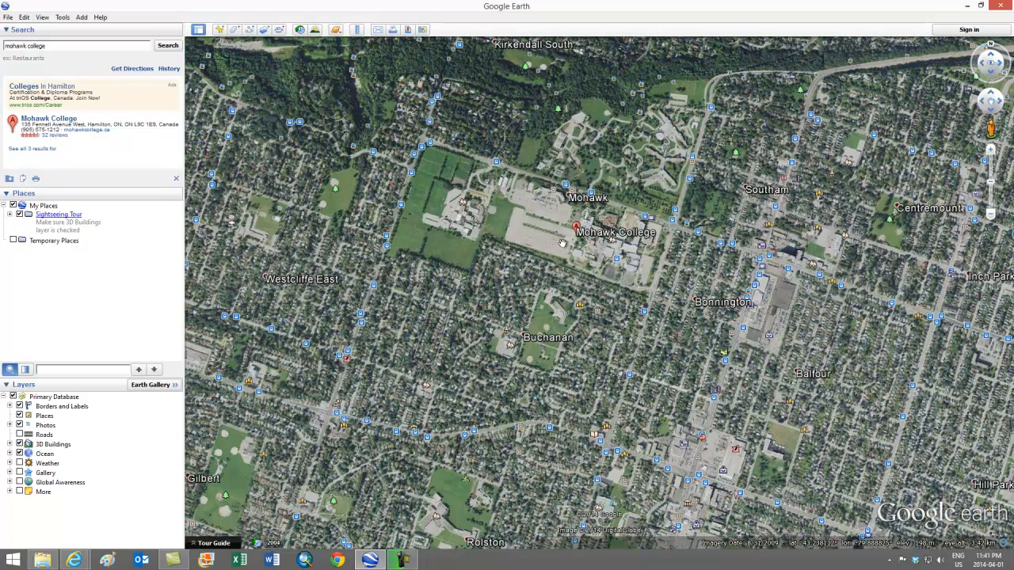
pyautogui.scroll(-1, 561, 243)
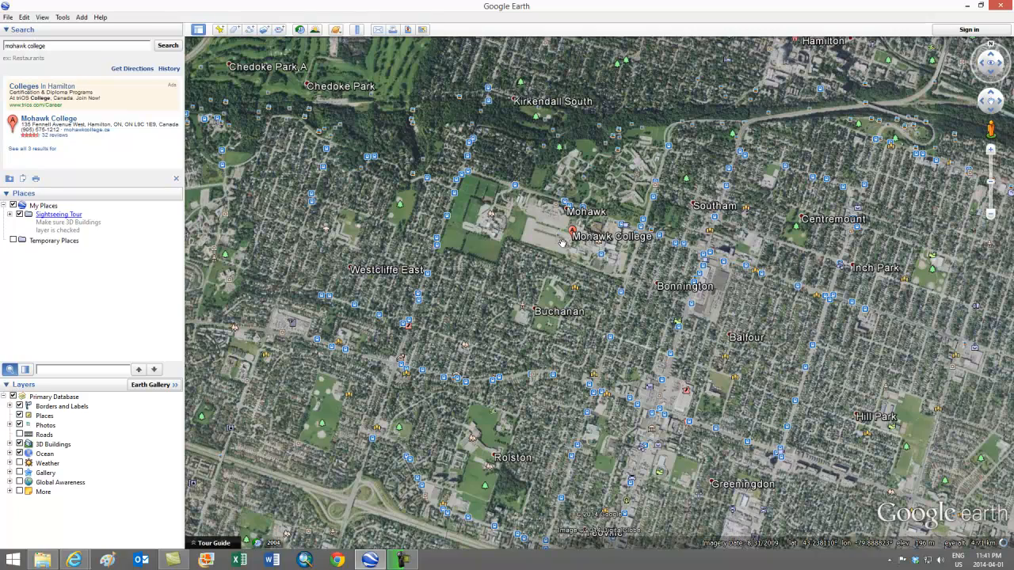
pyautogui.scroll(1, 562, 242)
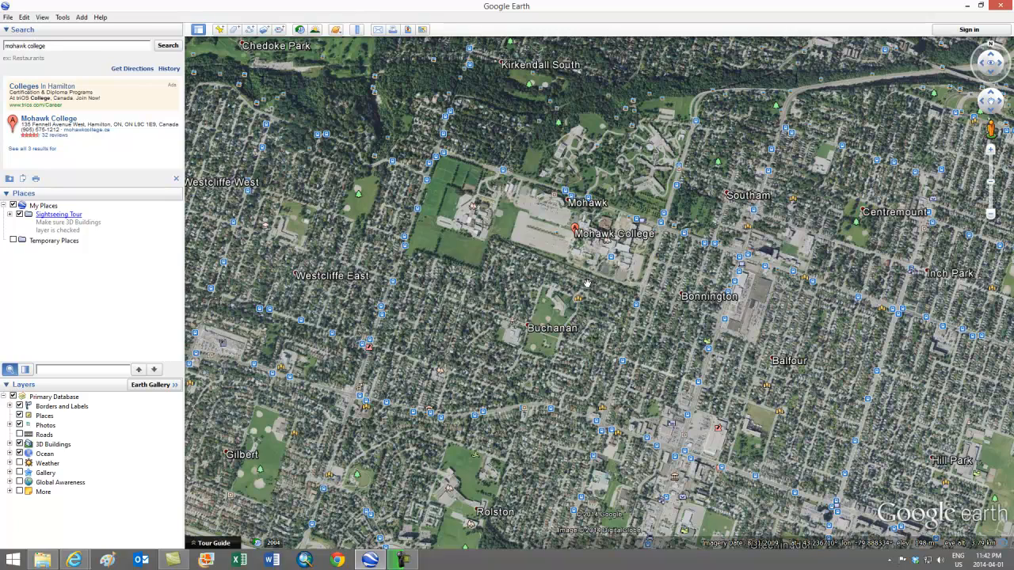
pyautogui.scroll(1, 550, 232)
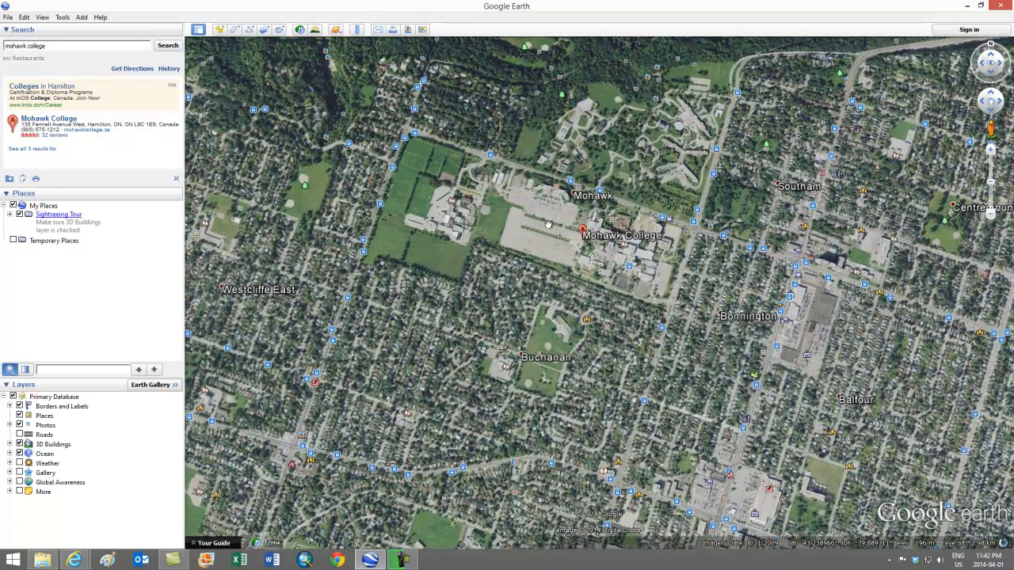
pyautogui.scroll(1, 547, 224)
pyautogui.moveTo(542, 254); pyautogui.dragTo(608, 264)
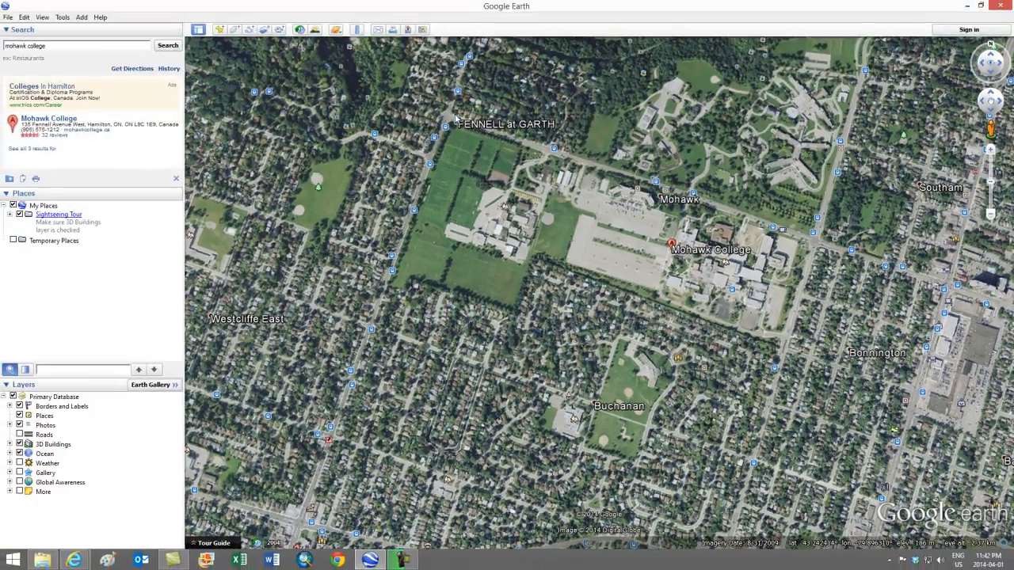
# Place a new placemark at the centre of the intersection northwest of the sports fields, at about 43.242363°, -79.896627°
pyautogui.scroll(1, 446, 114)
pyautogui.scroll(3, 446, 114)
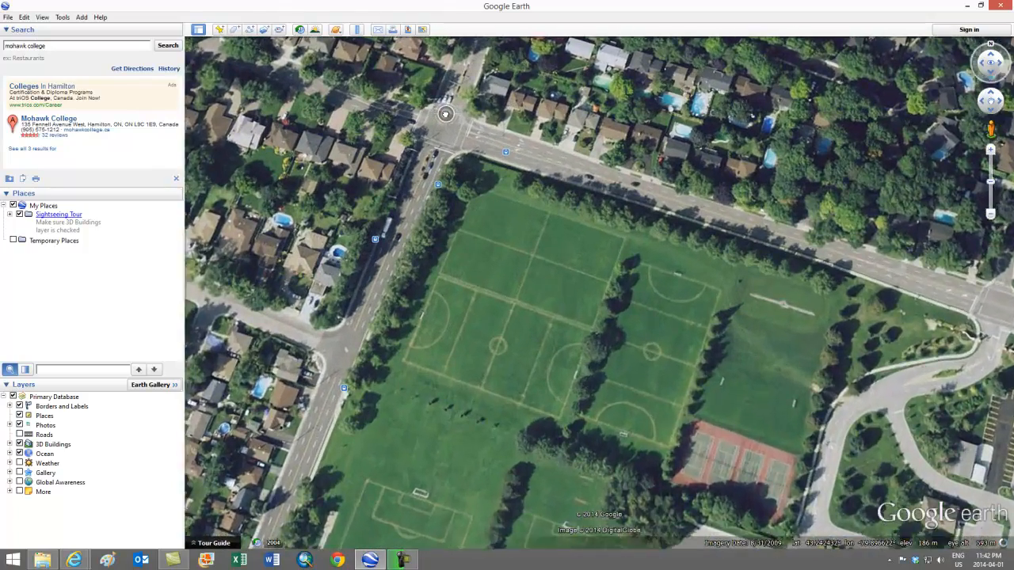
pyautogui.scroll(1, 446, 114)
pyautogui.moveTo(445, 141); pyautogui.dragTo(571, 297)
pyautogui.scroll(1, 570, 298)
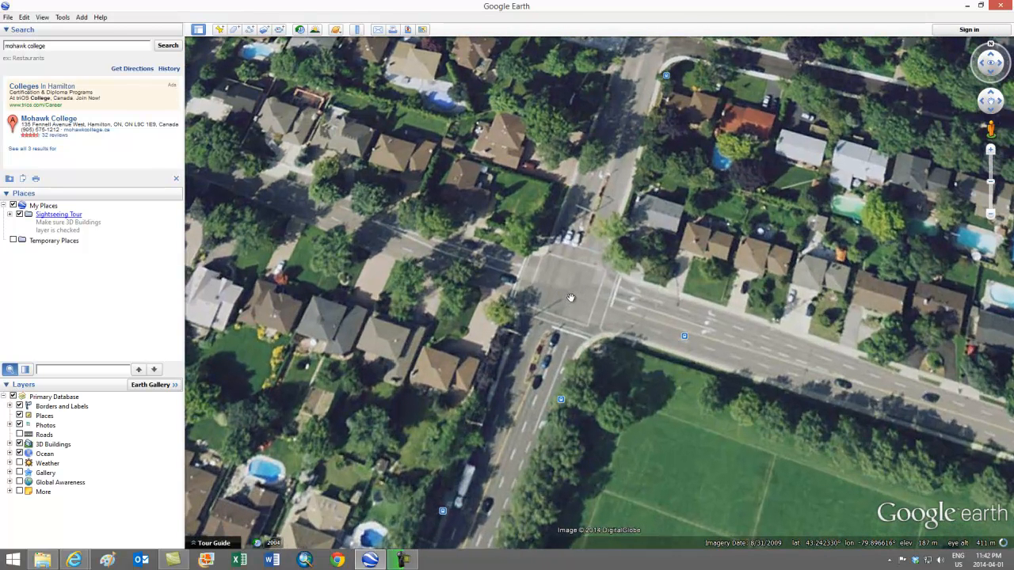
pyautogui.click(221, 30)
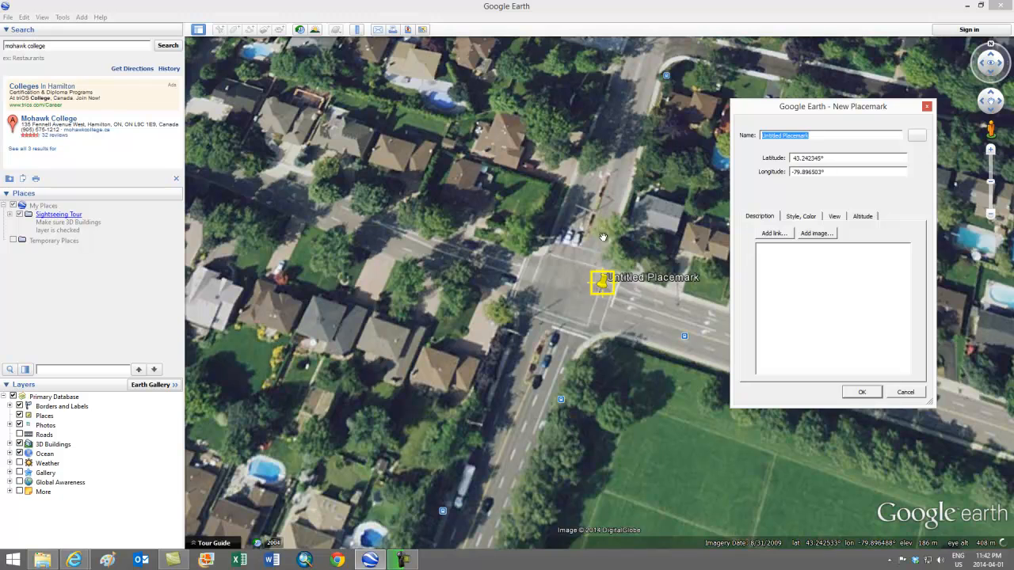
pyautogui.moveTo(605, 290); pyautogui.dragTo(569, 293)
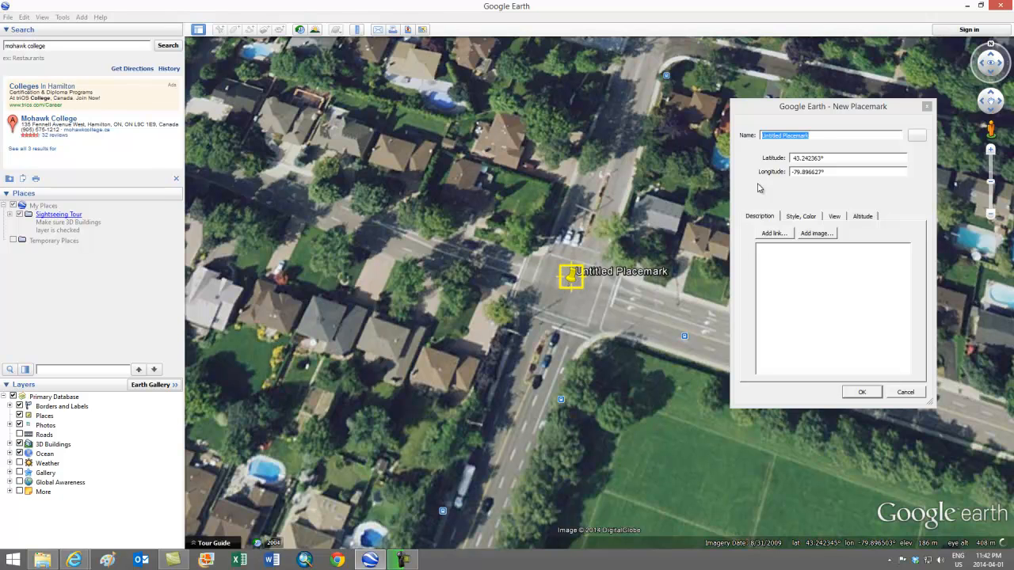
# Name the new placemark Fennell and Garth and save it to My Places
pyautogui.click(817, 135)
pyautogui.moveTo(817, 136); pyautogui.dragTo(759, 137)
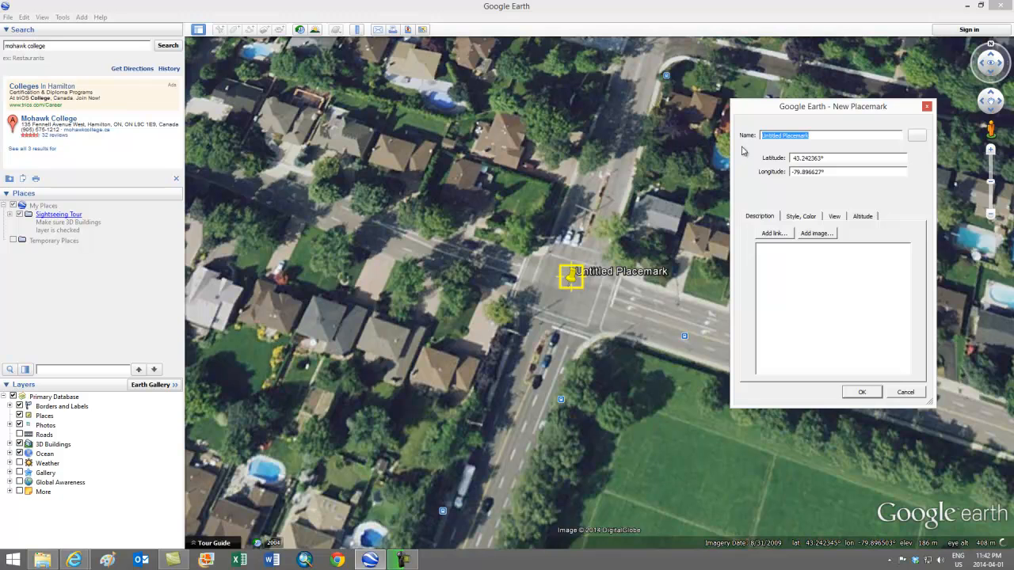
pyautogui.write('Fennell and Garth')
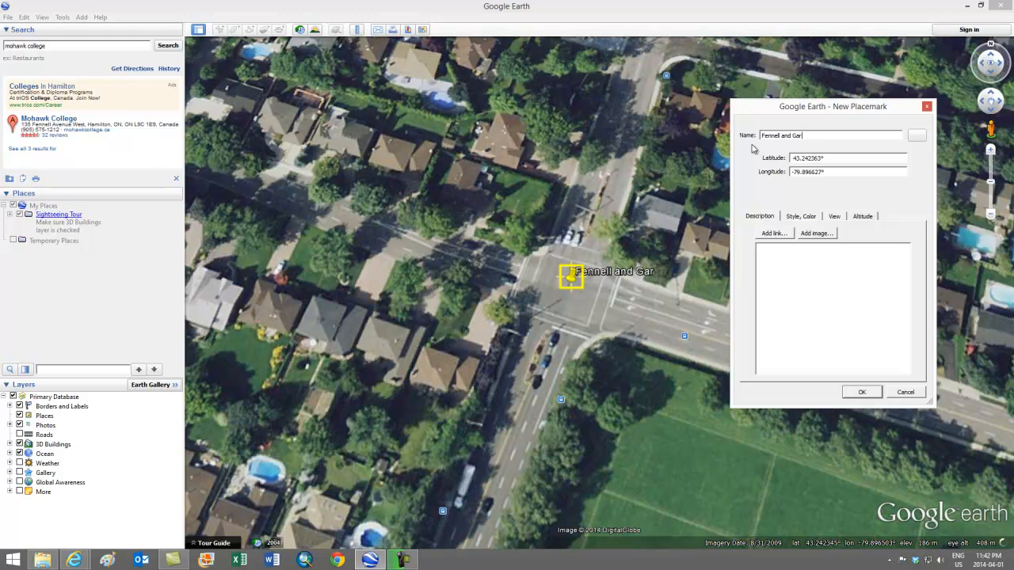
pyautogui.click(862, 393)
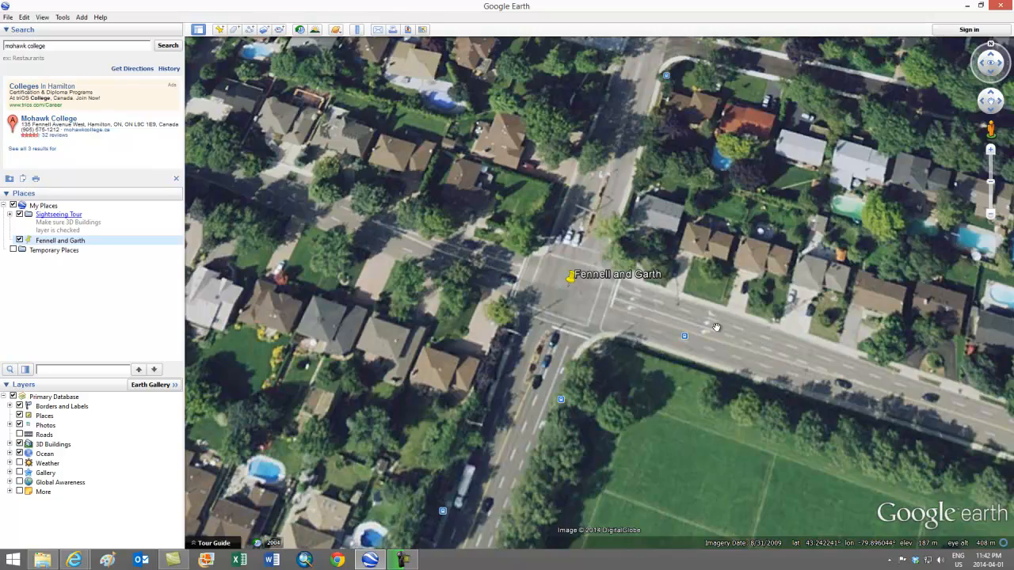
# Place a new placemark at the centre of the intersection at the campus's northeast corner, at about 43.238834°, -79.882686°
pyautogui.scroll(-2, 715, 327)
pyautogui.scroll(-2, 715, 327)
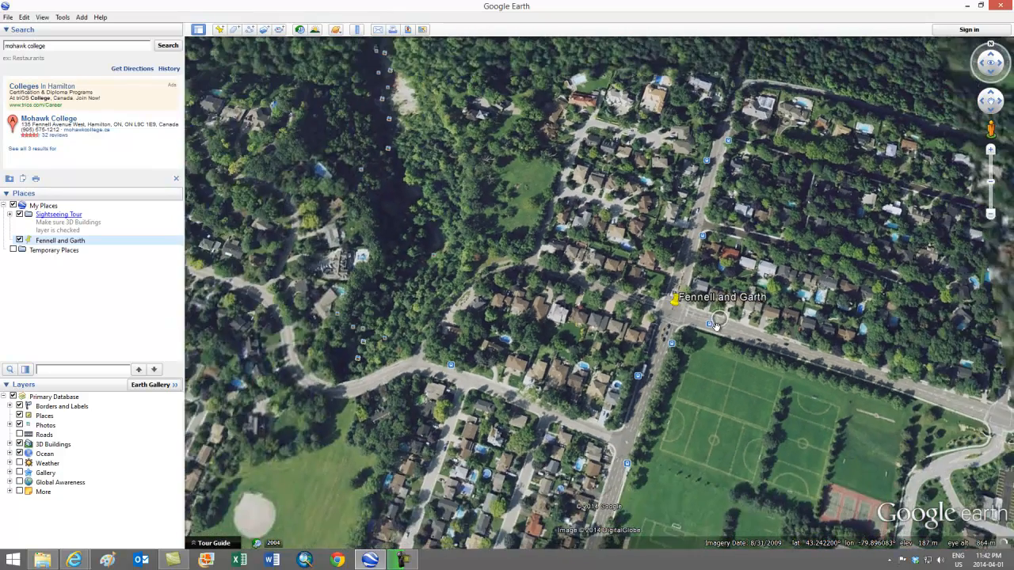
pyautogui.scroll(-2, 879, 415)
pyautogui.moveTo(879, 415); pyautogui.dragTo(366, 263)
pyautogui.moveTo(830, 425); pyautogui.dragTo(513, 351)
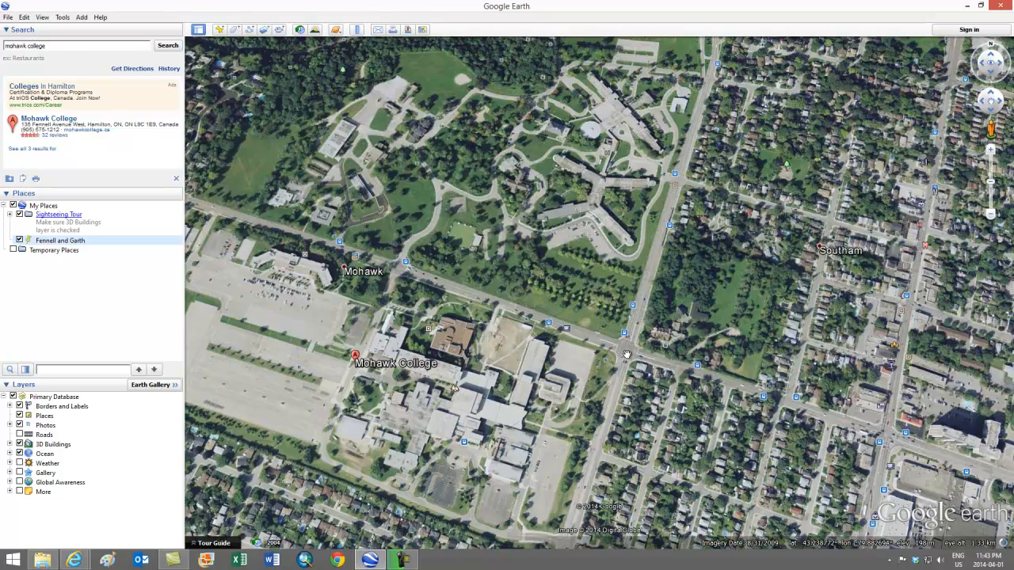
pyautogui.scroll(3, 626, 354)
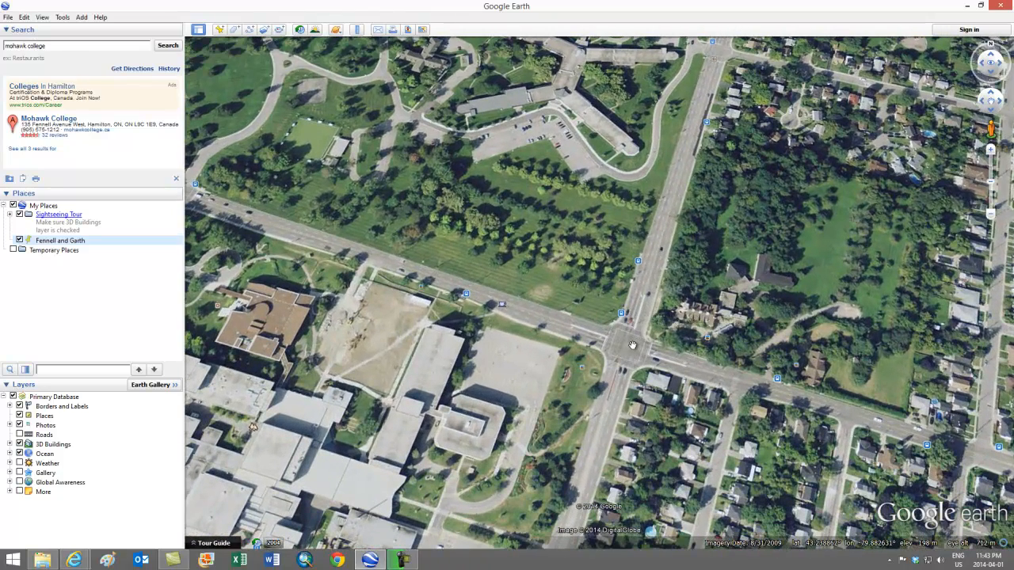
pyautogui.scroll(2, 632, 348)
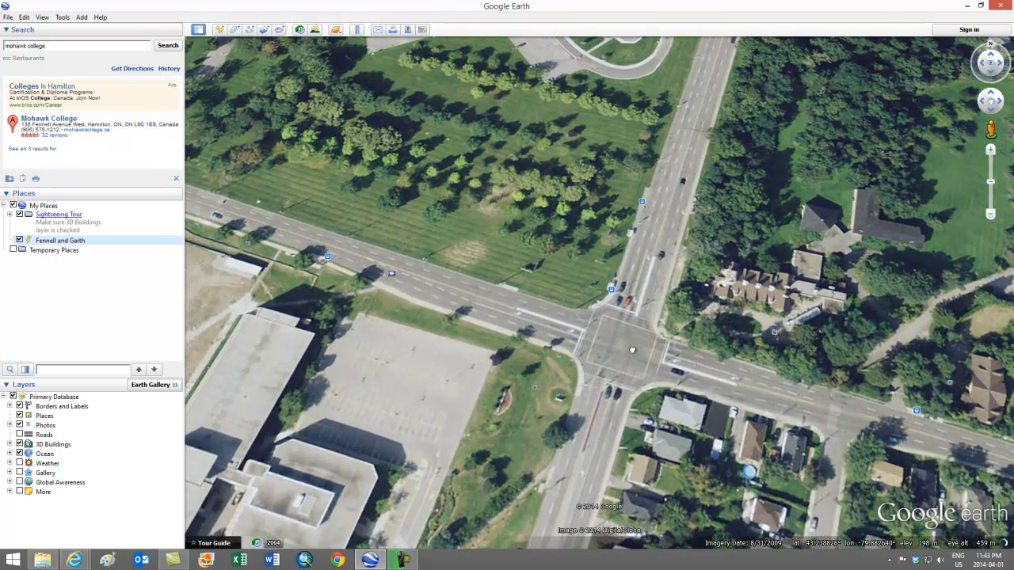
pyautogui.moveTo(638, 368); pyautogui.dragTo(593, 336)
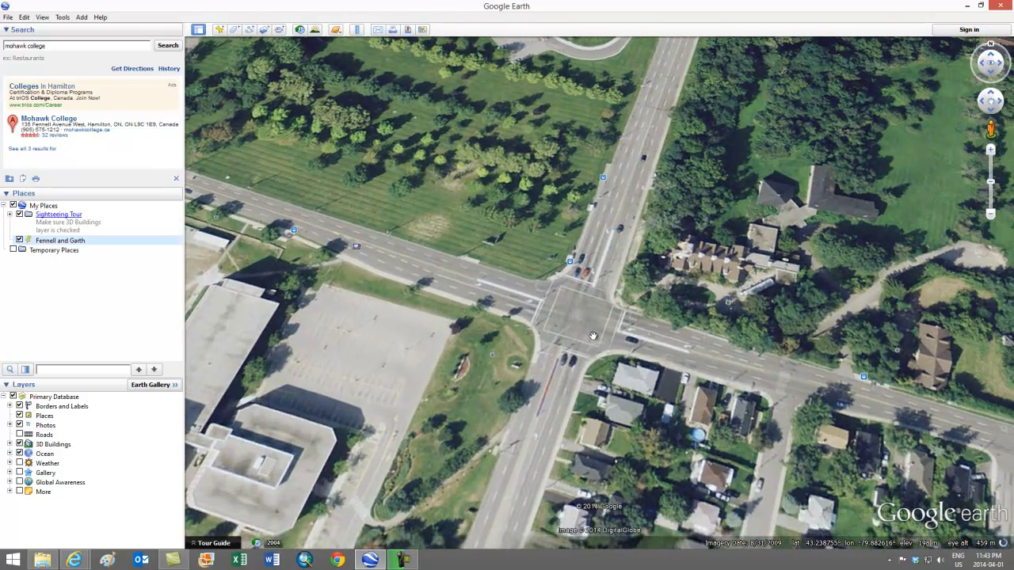
pyautogui.click(220, 31)
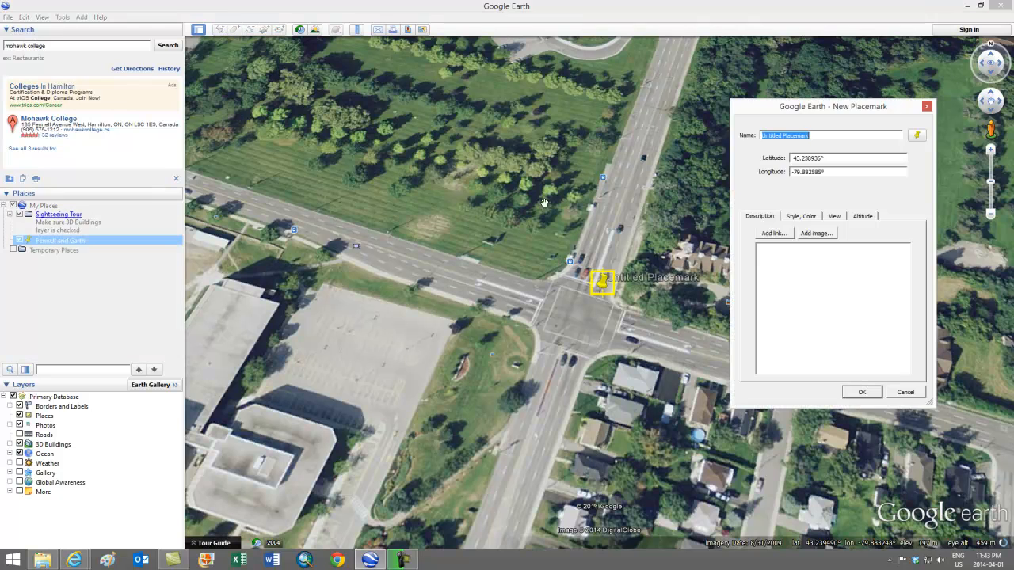
pyautogui.moveTo(582, 321); pyautogui.dragTo(581, 323)
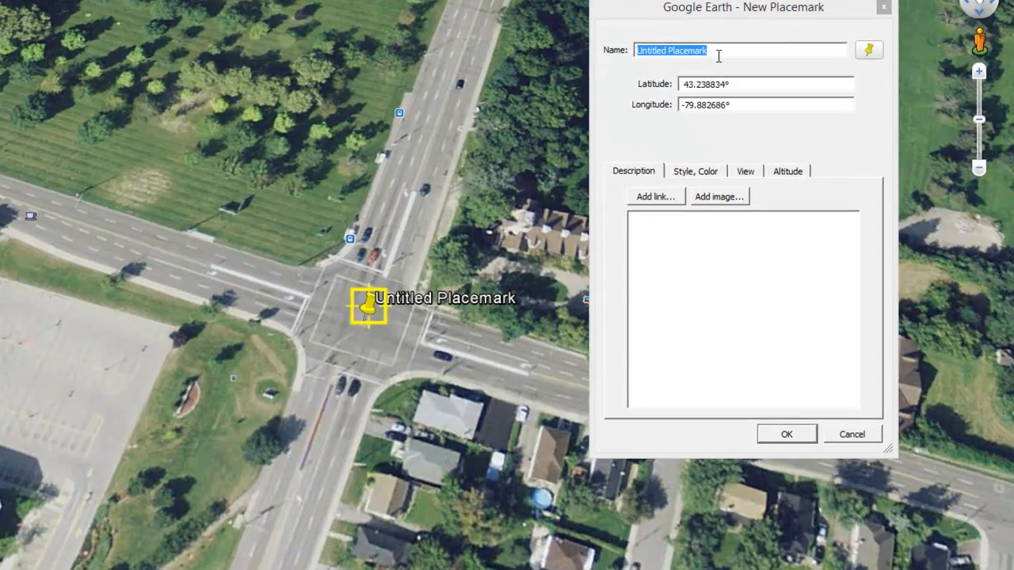
# Name the second placemark Fennell and West 5th and save it to My Places
pyautogui.click(818, 136)
pyautogui.moveTo(719, 53); pyautogui.dragTo(631, 53)
pyautogui.write('Fennell and West 5th')
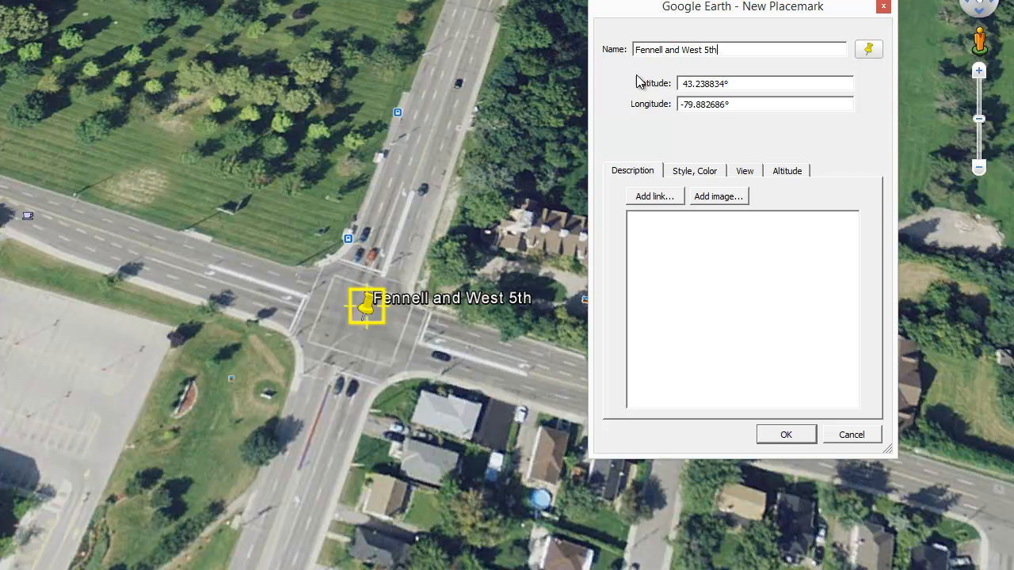
pyautogui.click(780, 436)
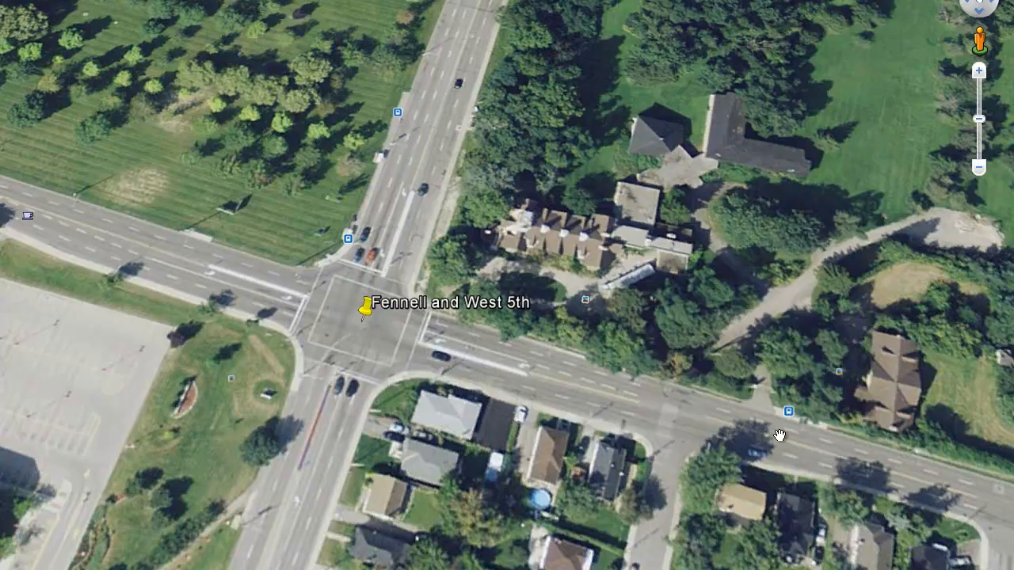
# Place a new placemark at the centre of the Garth Street intersection southwest of the sports fields, at about 43.236504°, -79.899337°
pyautogui.scroll(-5, 207, 353)
pyautogui.scroll(-5, 471, 335)
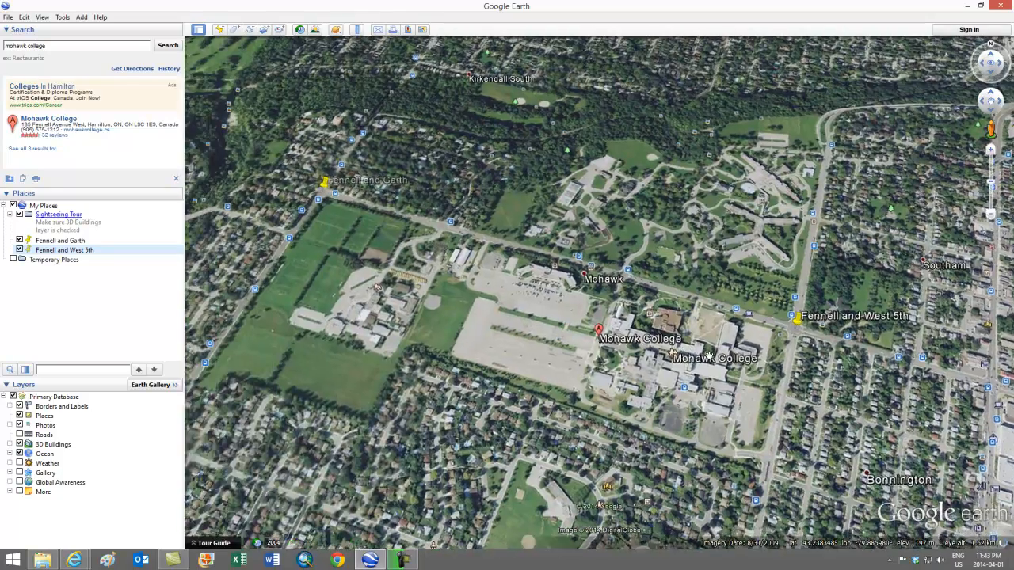
pyautogui.moveTo(709, 356); pyautogui.dragTo(822, 308)
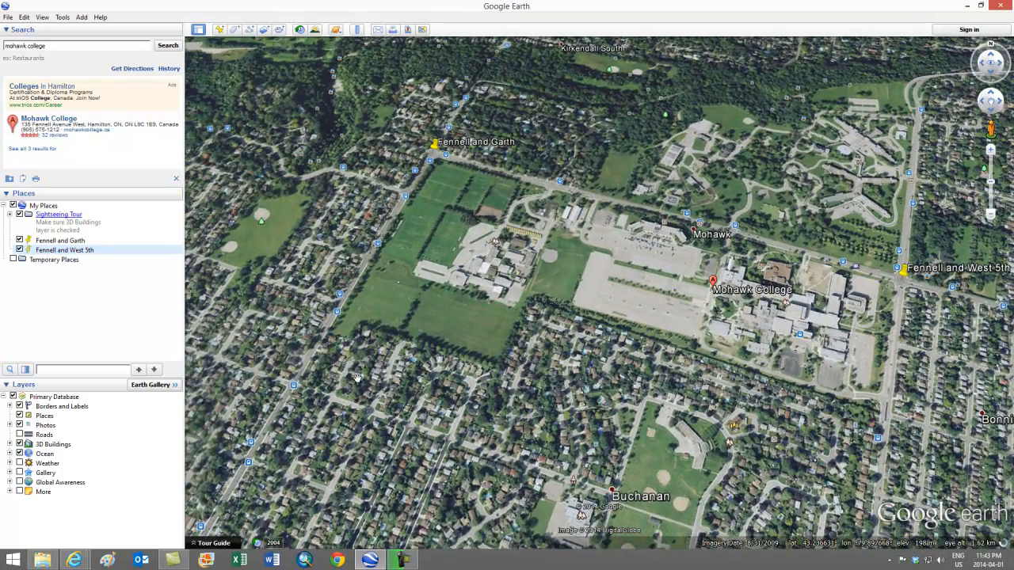
pyautogui.scroll(5, 358, 379)
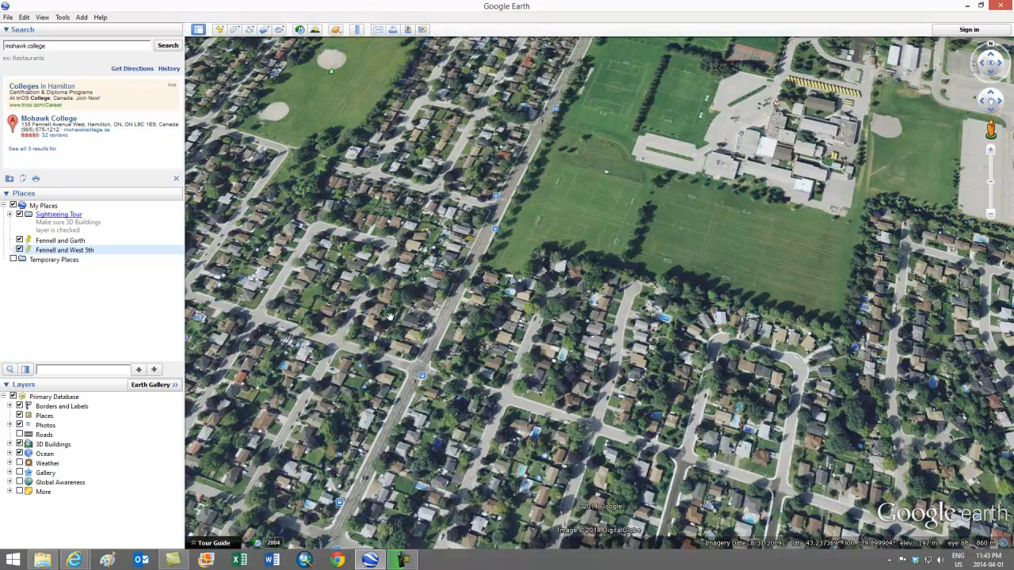
pyautogui.scroll(3, 401, 391)
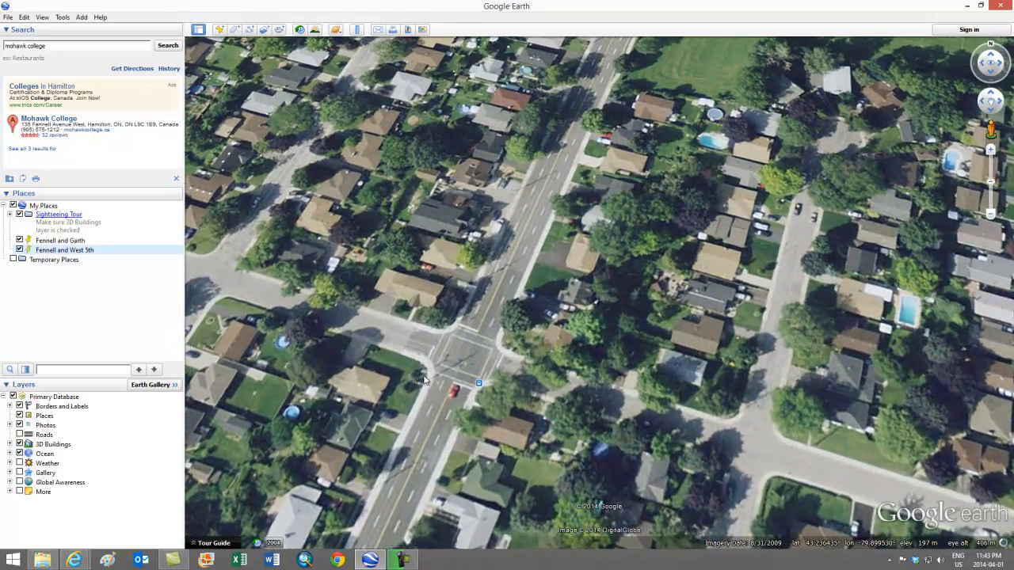
pyautogui.moveTo(404, 368); pyautogui.dragTo(538, 332)
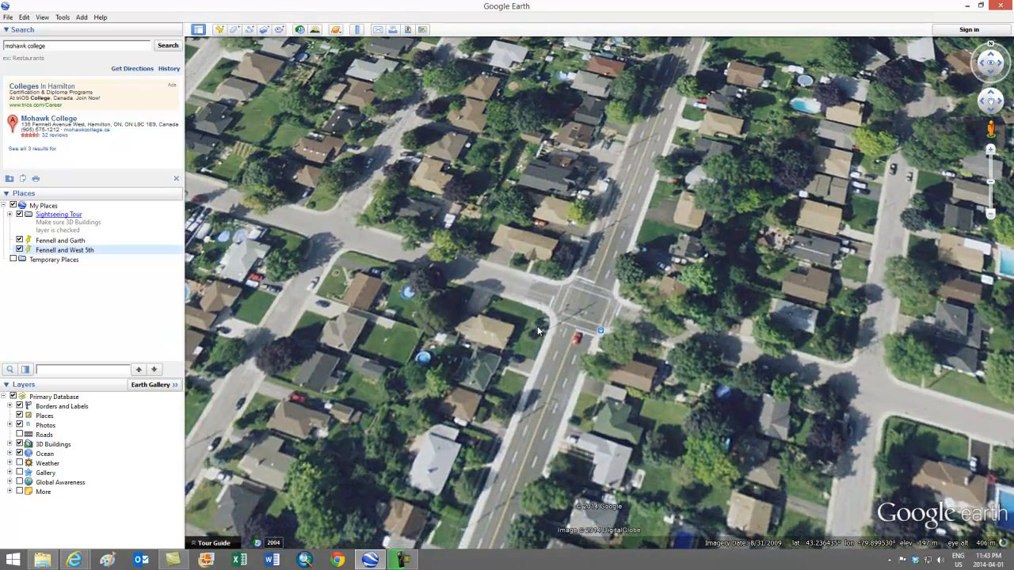
pyautogui.click(220, 30)
pyautogui.moveTo(604, 285); pyautogui.dragTo(586, 309)
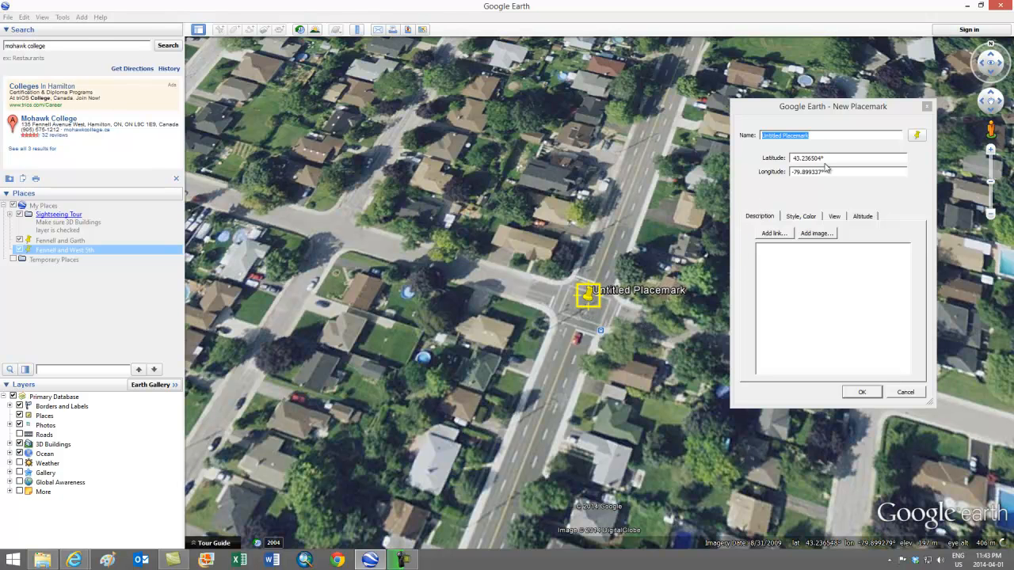
# Name the new placemark Garth and Bendamere and save it to My Places
pyautogui.moveTo(820, 135); pyautogui.dragTo(758, 138)
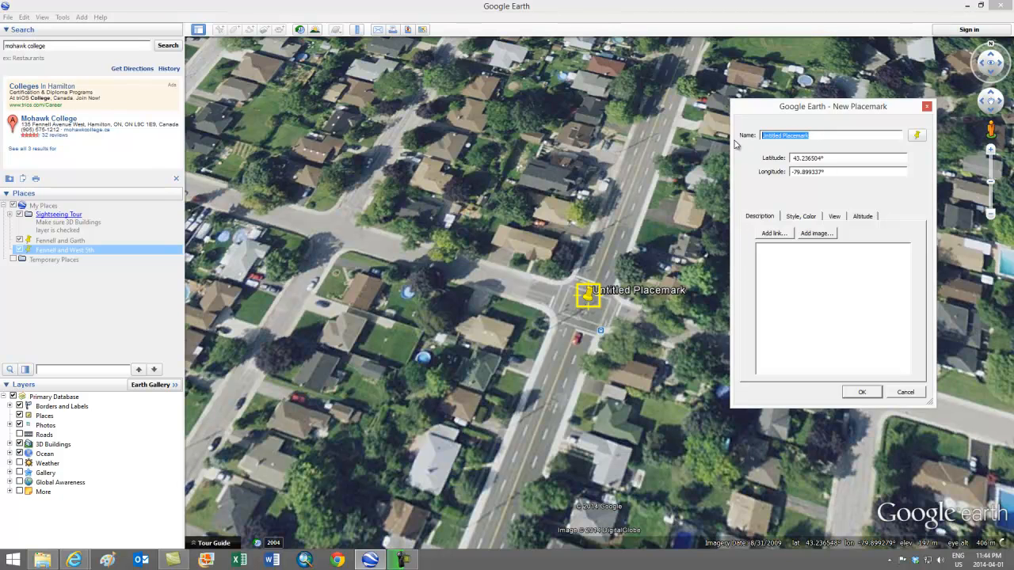
pyautogui.write('Garth')
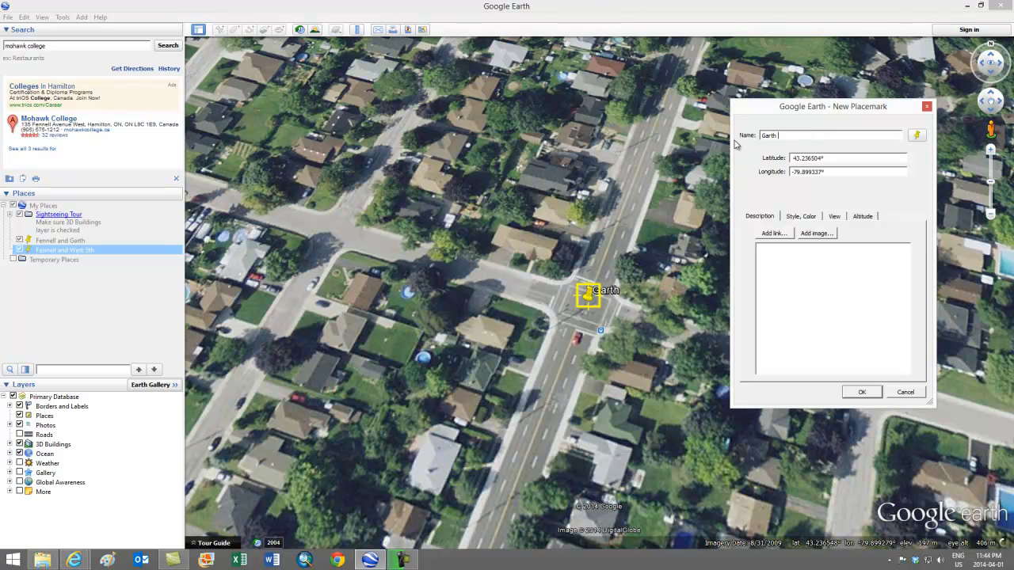
pyautogui.write(' and Bendamere')
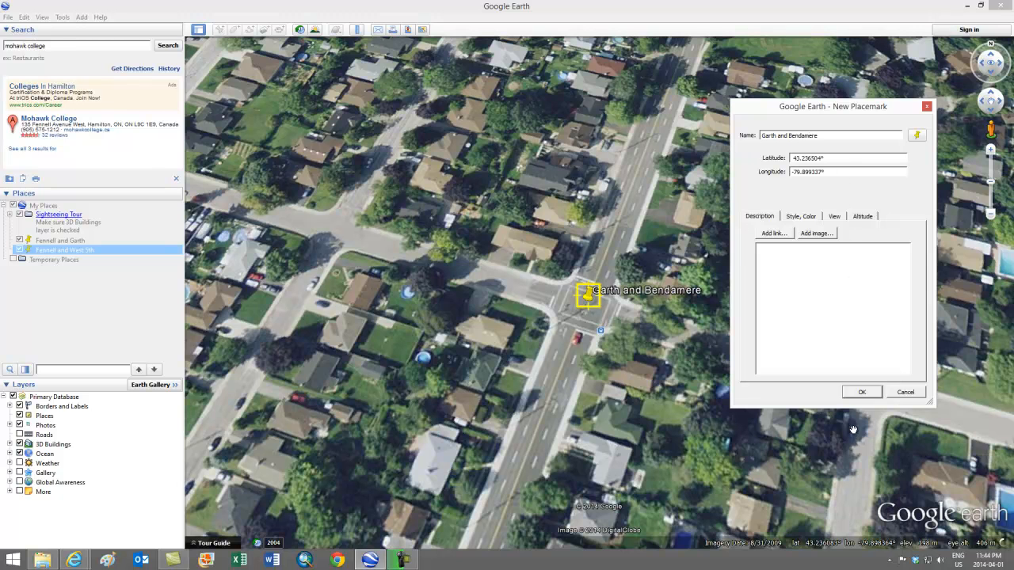
pyautogui.click(860, 393)
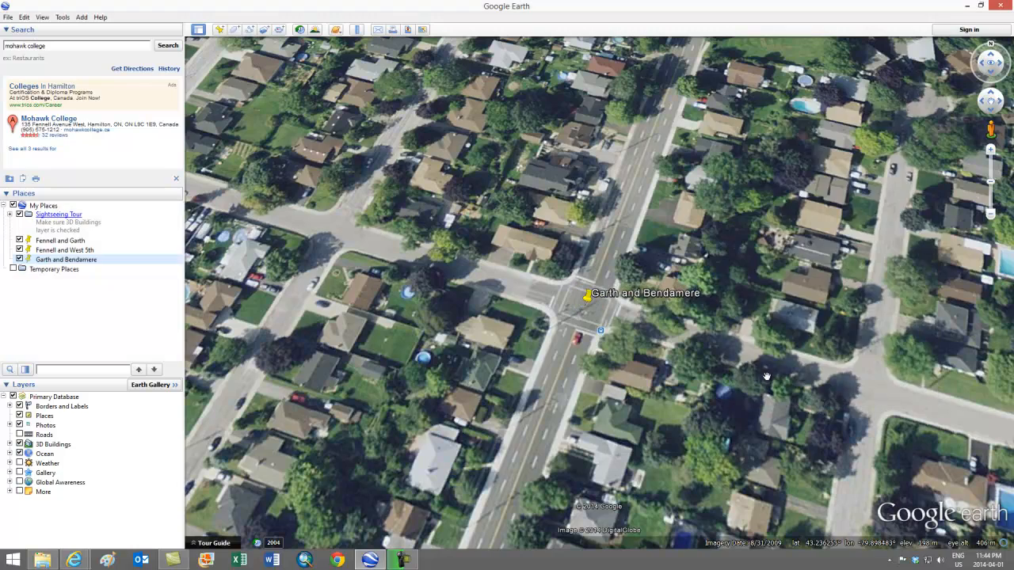
# Place a new placemark at the West 5th intersection southeast of the ball diamonds, at about 43.232941°, -79.885158°
pyautogui.scroll(-3, 761, 376)
pyautogui.scroll(-3, 921, 393)
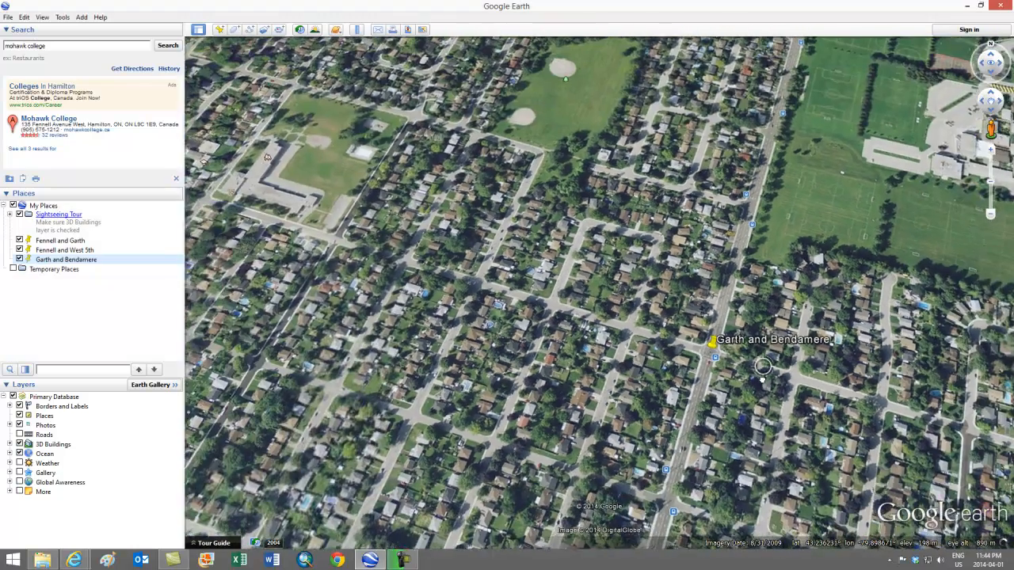
pyautogui.moveTo(922, 393); pyautogui.dragTo(558, 330)
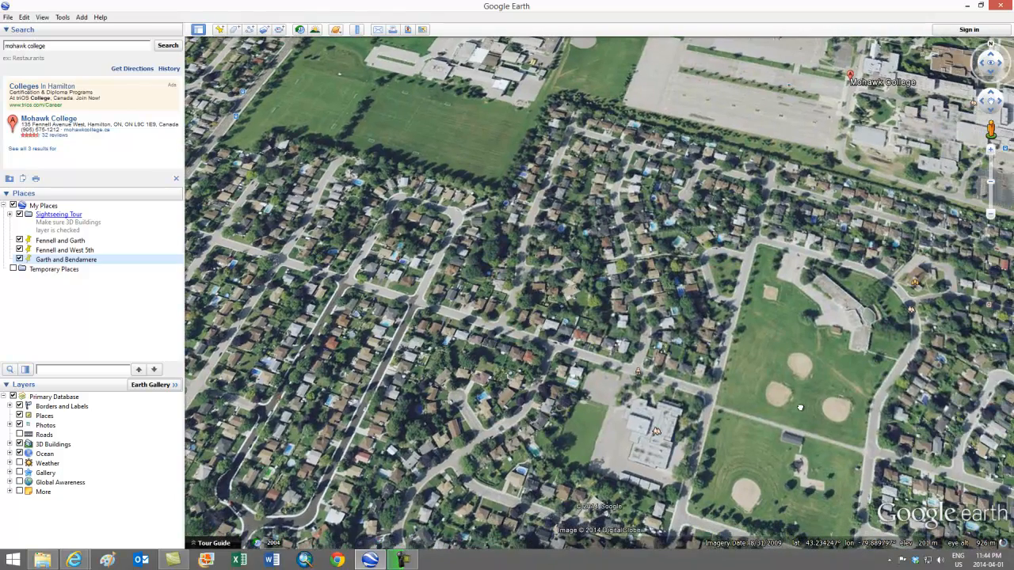
pyautogui.scroll(-3, 800, 407)
pyautogui.moveTo(800, 407); pyautogui.dragTo(577, 360)
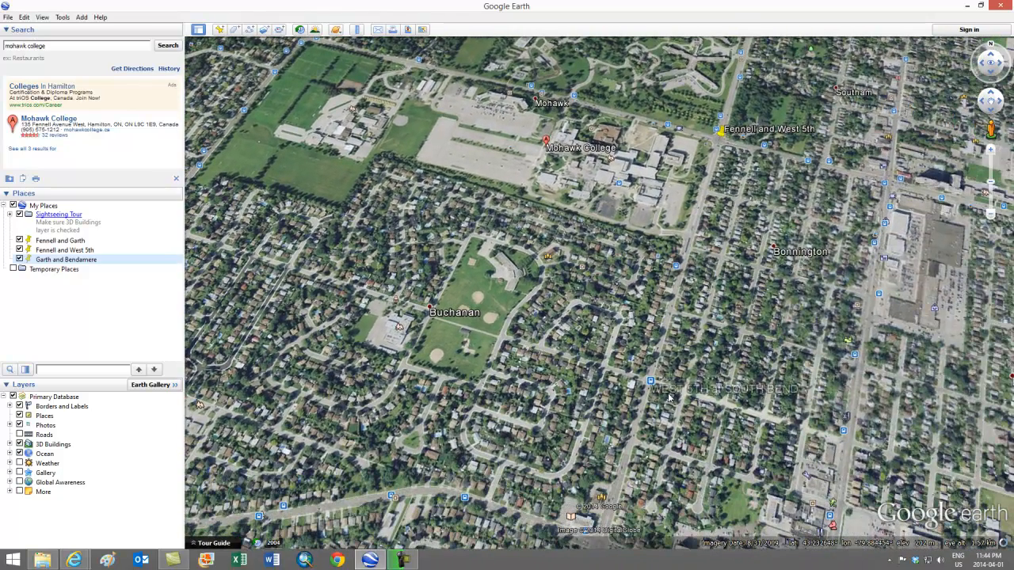
pyautogui.scroll(4, 650, 386)
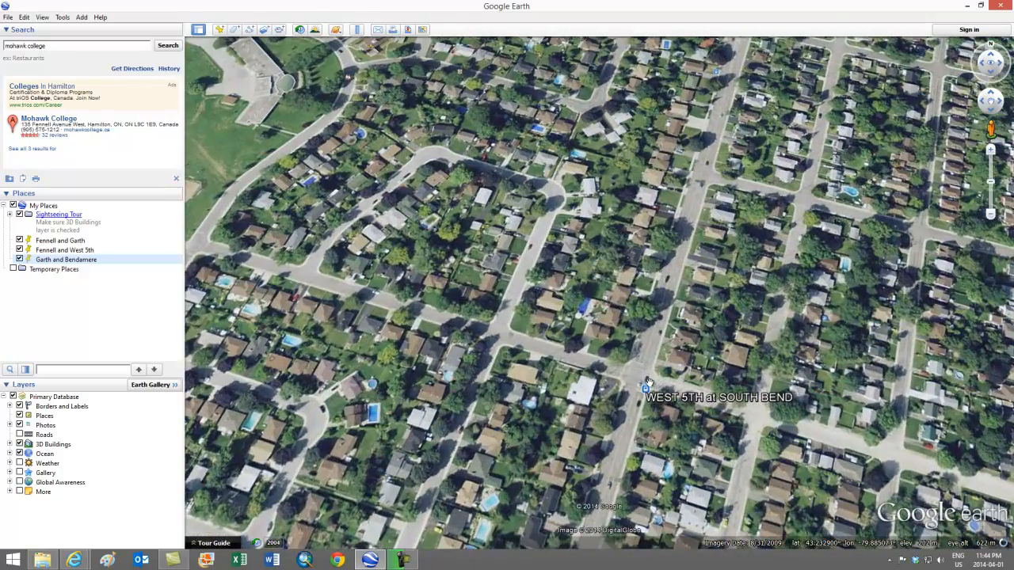
pyautogui.moveTo(648, 383); pyautogui.dragTo(573, 292)
pyautogui.scroll(2, 575, 298)
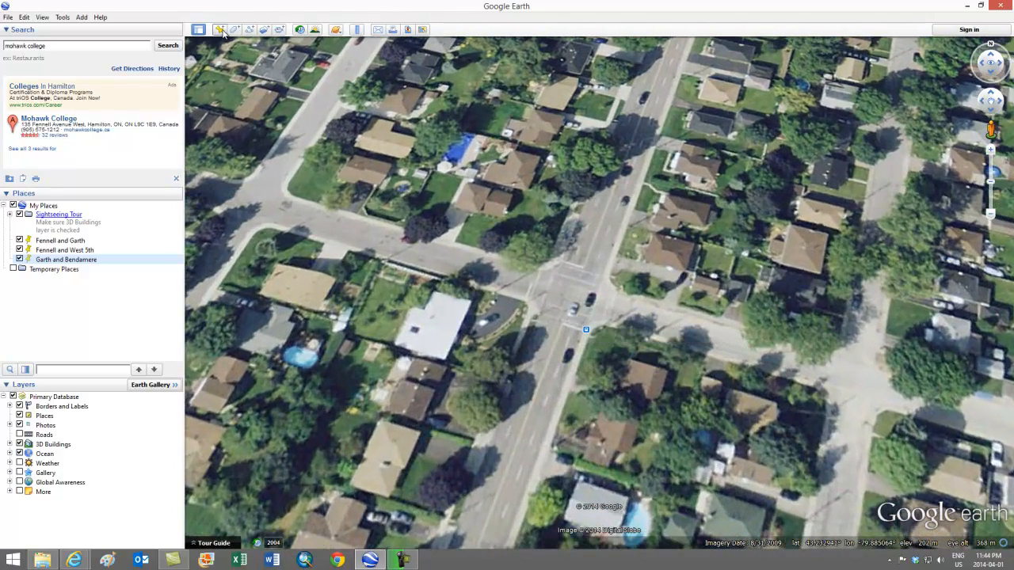
pyautogui.click(221, 30)
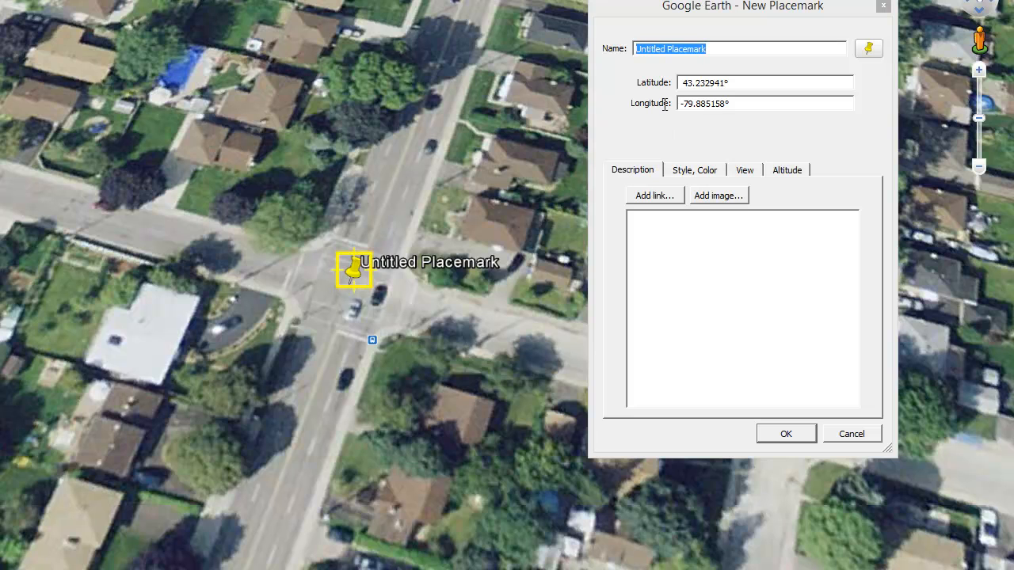
# Name the fourth placemark West 5th and South Bend and save it to My Places
pyautogui.click(729, 49)
pyautogui.moveTo(667, 50); pyautogui.dragTo(622, 67)
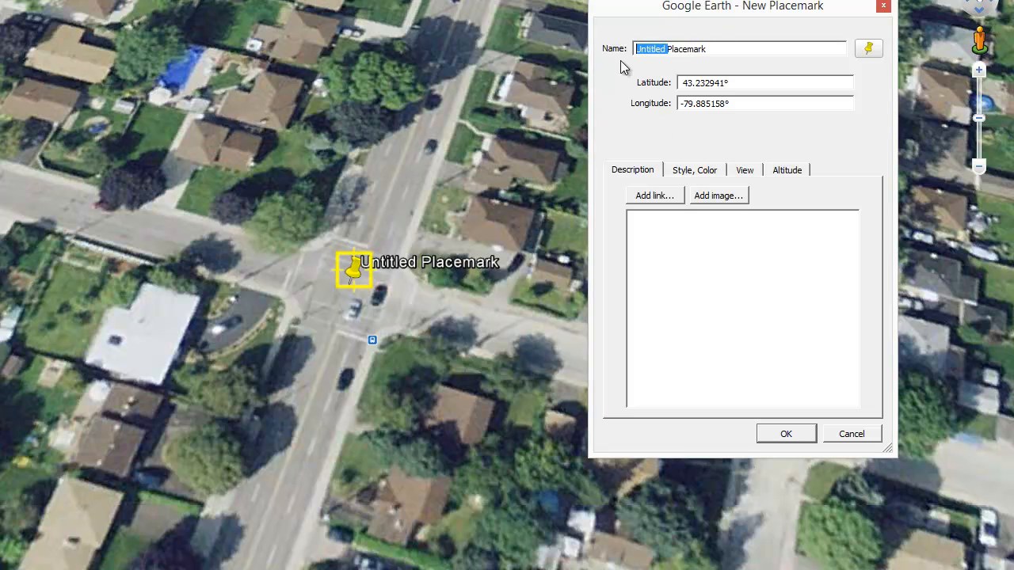
pyautogui.moveTo(707, 49); pyautogui.dragTo(598, 48)
pyautogui.write('Wes')
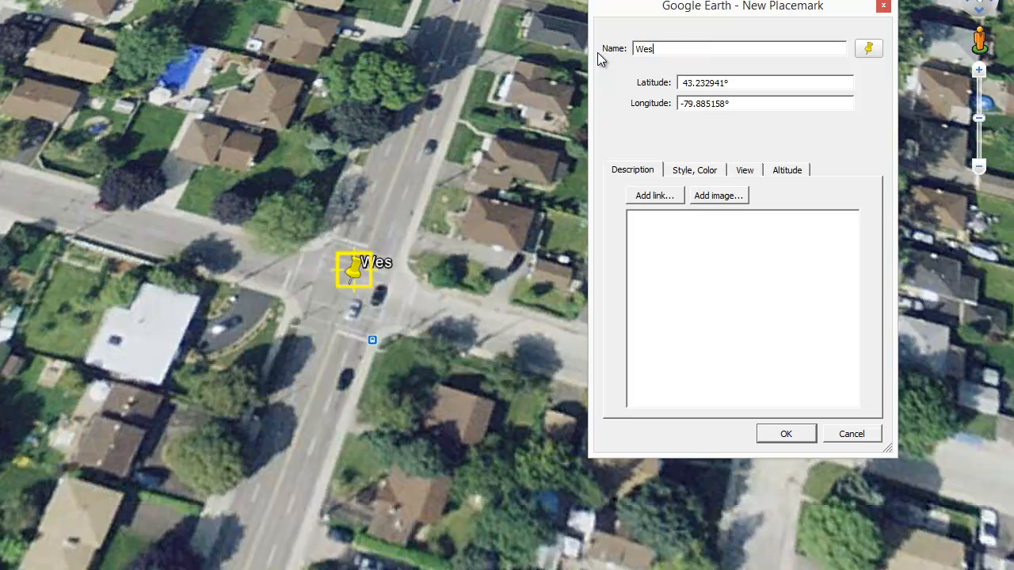
pyautogui.write('t 5th and South ')
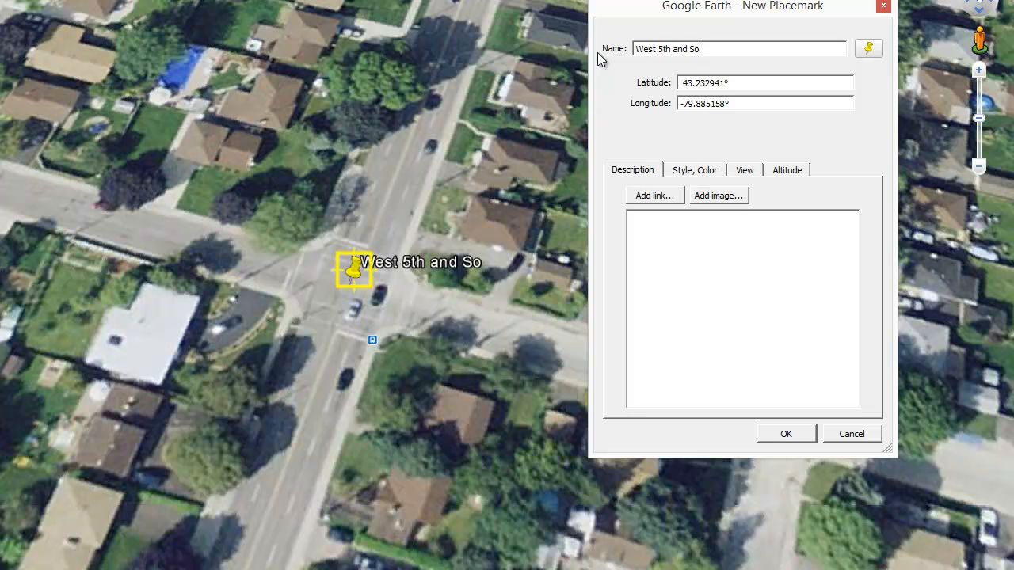
pyautogui.write('Bend')
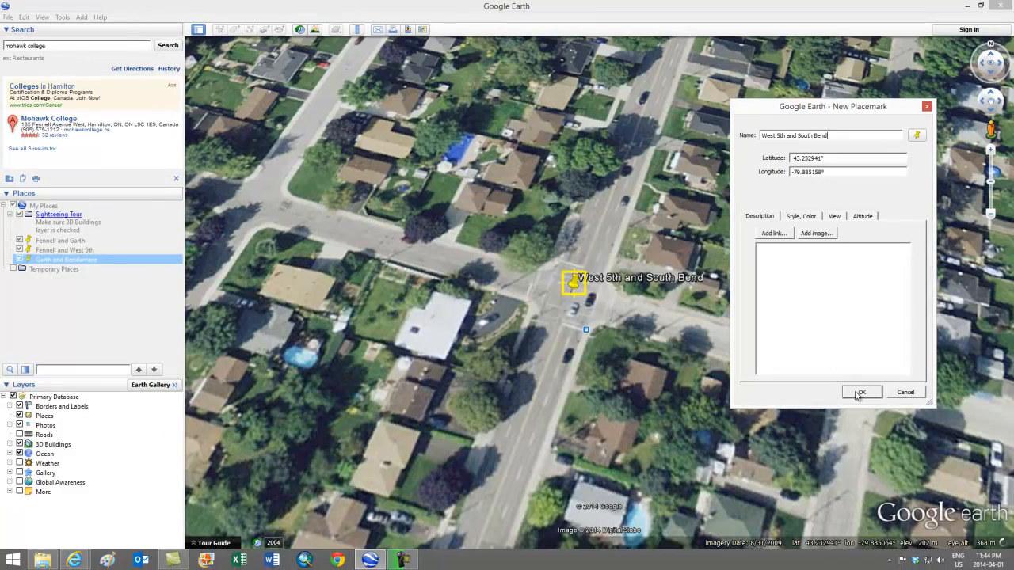
pyautogui.click(858, 394)
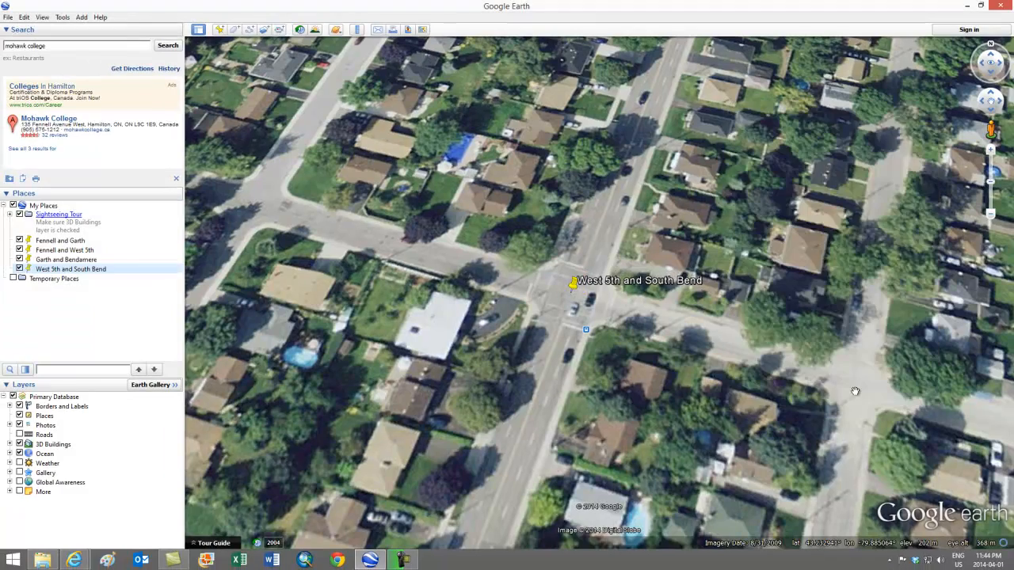
# Tilt the map view to look straight down on the area around the four placemarks
pyautogui.scroll(-4, 486, 177)
pyautogui.moveTo(433, 157); pyautogui.dragTo(641, 303)
pyautogui.scroll(-3, 626, 294)
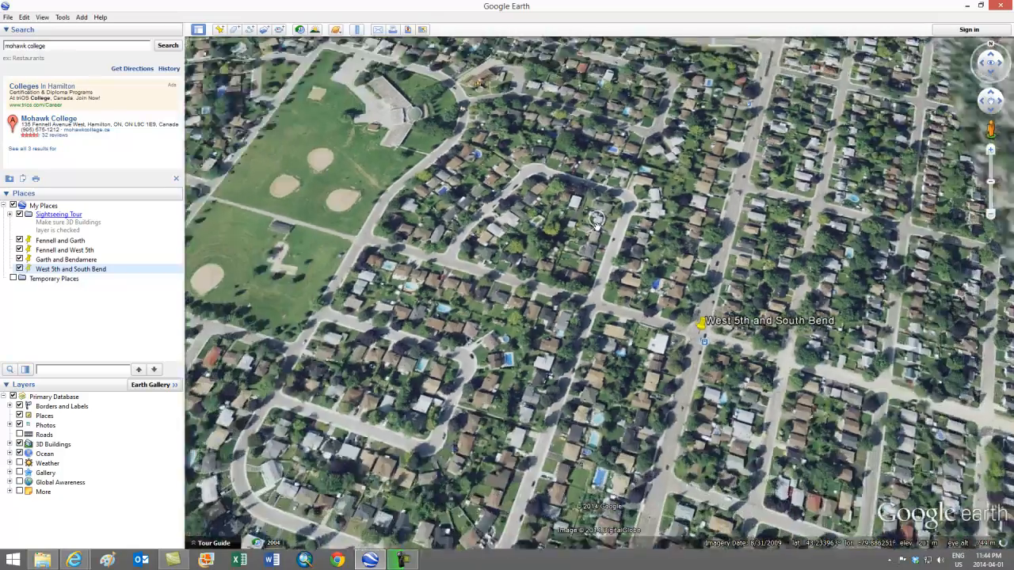
pyautogui.scroll(-4, 604, 281)
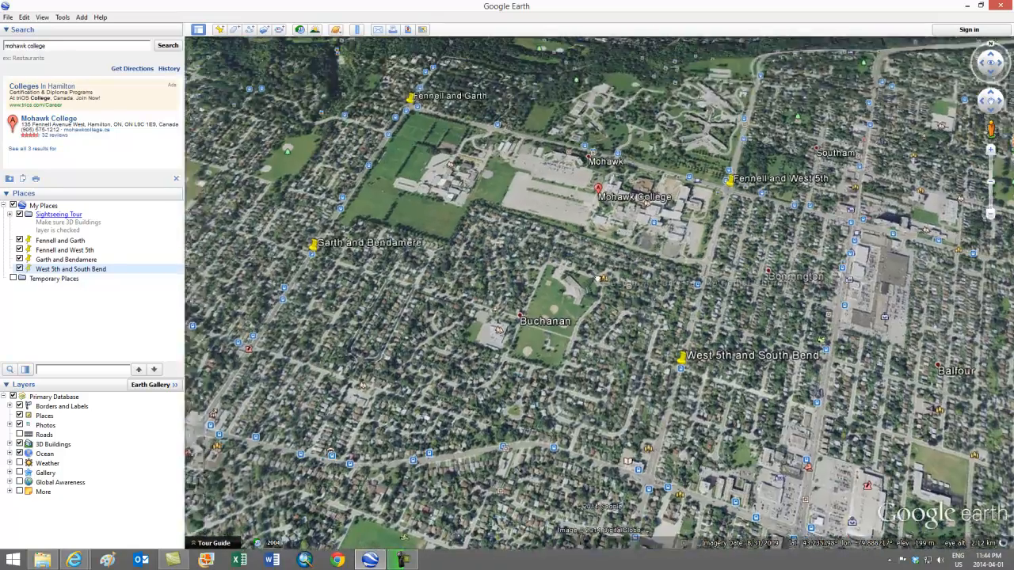
pyautogui.moveTo(591, 272); pyautogui.dragTo(673, 362)
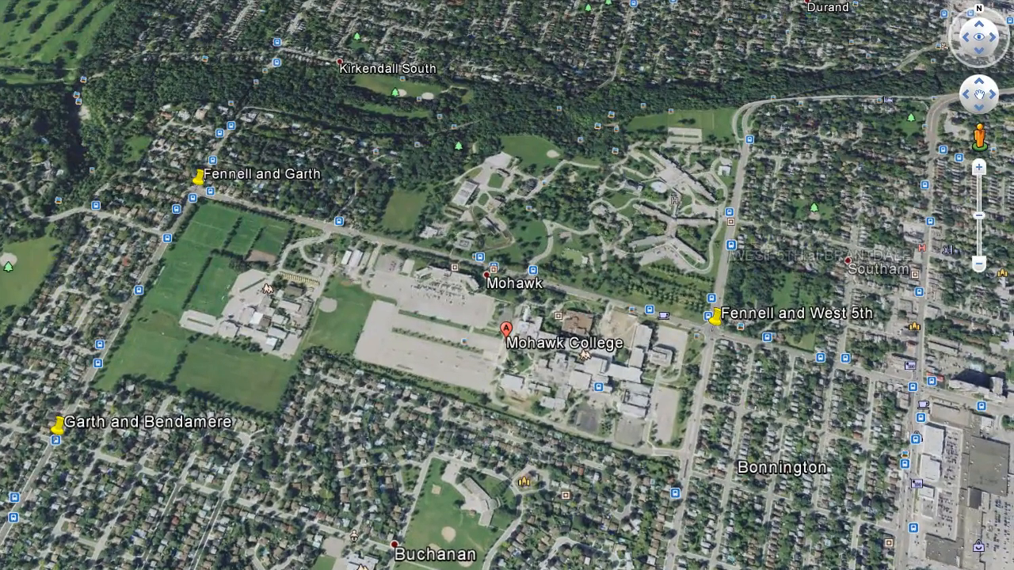
pyautogui.click(980, 52)
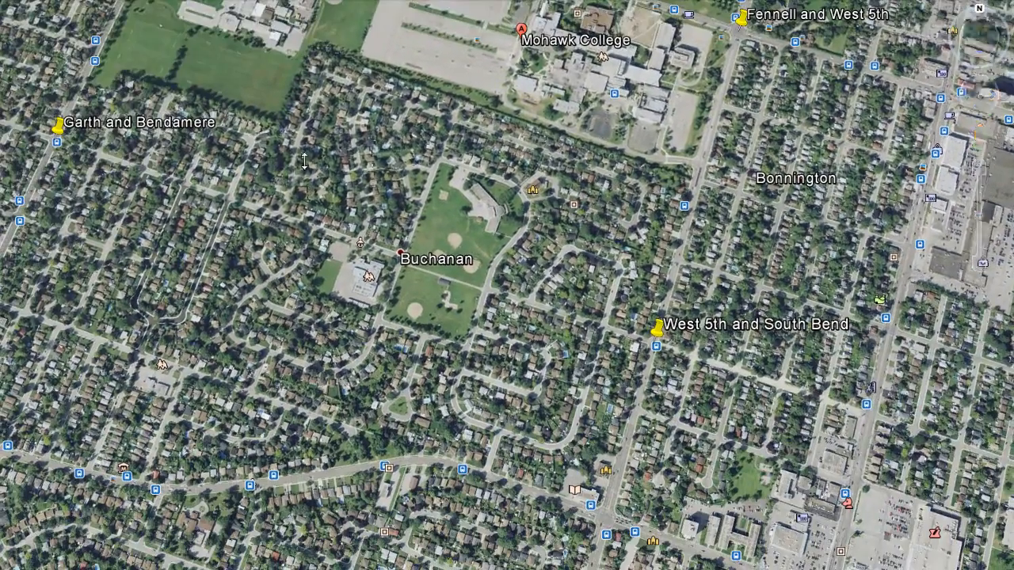
pyautogui.moveTo(305, 161)
pyautogui.mouseDown(button='middle')
pyautogui.moveTo(295, 337)
pyautogui.moveTo(305, 163)
pyautogui.mouseUp(button='middle')
pyautogui.moveTo(341, 154); pyautogui.dragTo(318, 444)
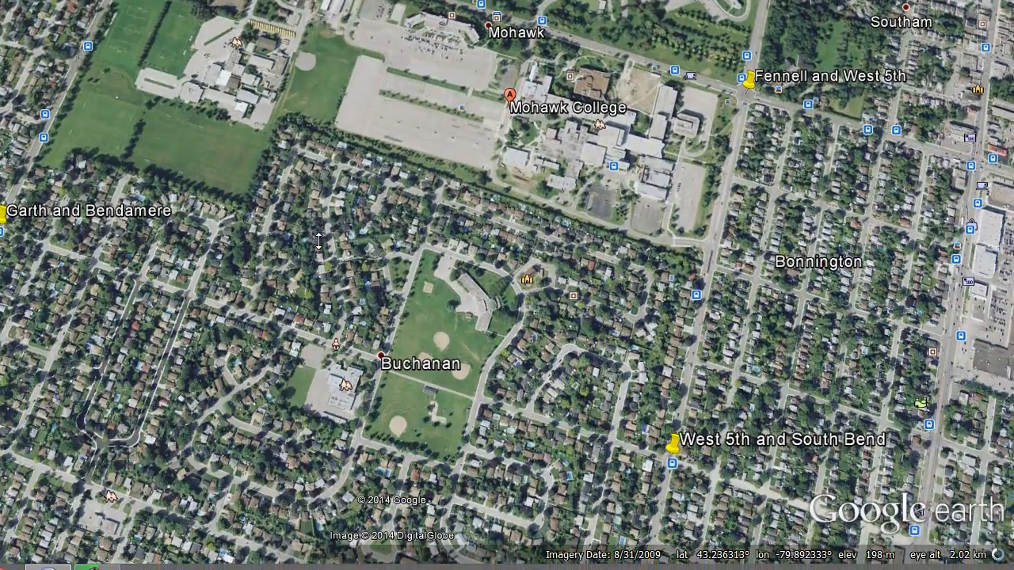
pyautogui.moveTo(317, 229)
pyautogui.mouseDown(button='middle')
pyautogui.moveTo(319, 363)
pyautogui.moveTo(336, 71)
pyautogui.mouseUp(button='middle')
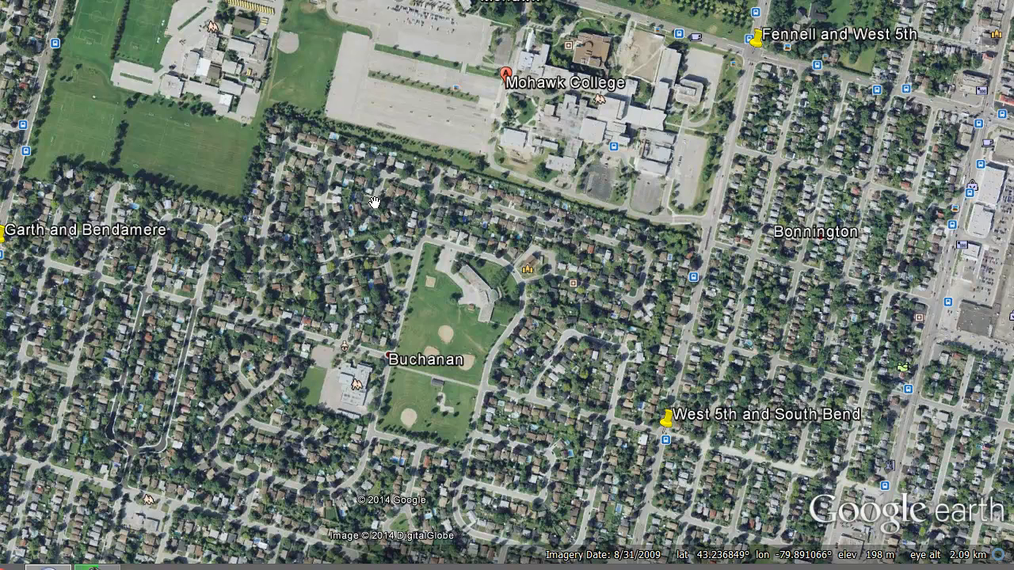
pyautogui.moveTo(394, 239); pyautogui.dragTo(397, 184, button='middle')
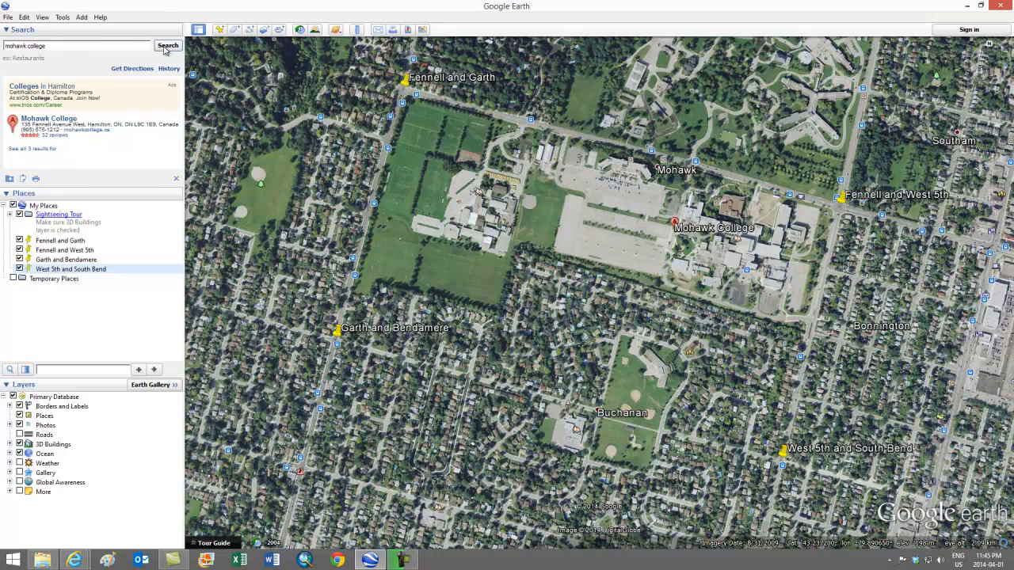
# Rerun the mohawk college search and frame the overhead view so all four placemarks fit in it
pyautogui.click(165, 47)
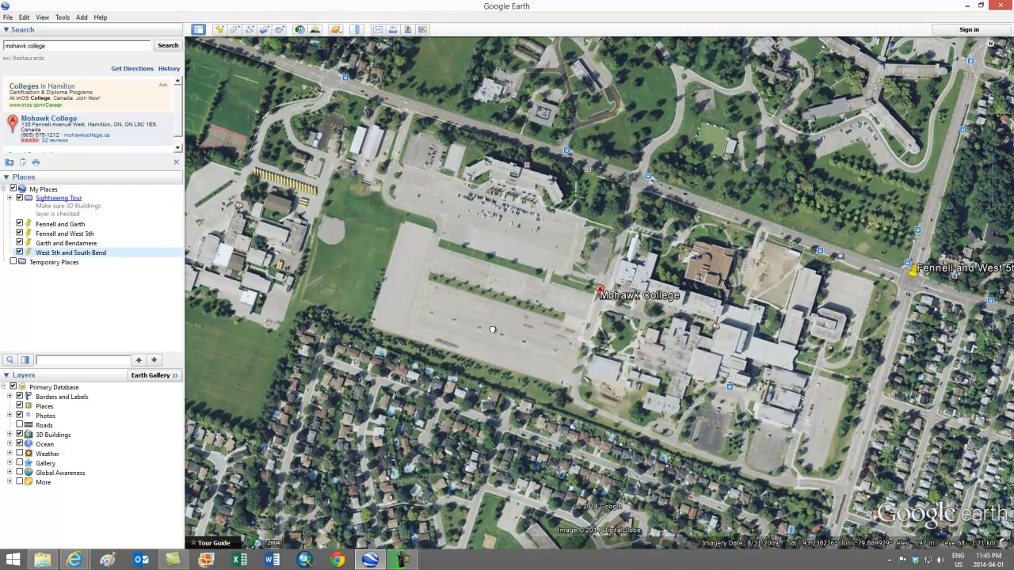
pyautogui.scroll(-3, 521, 329)
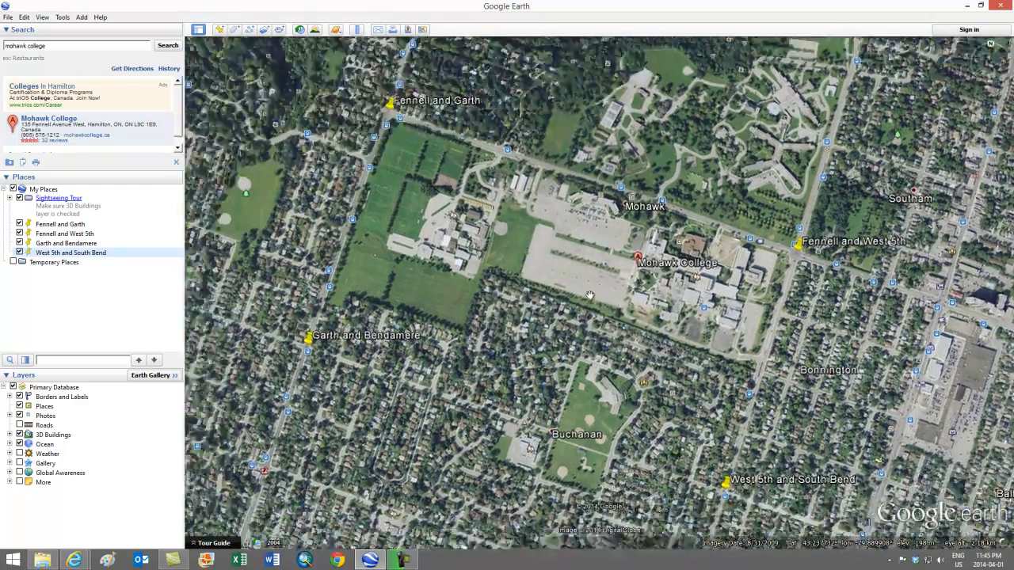
pyautogui.moveTo(589, 295); pyautogui.dragTo(625, 292)
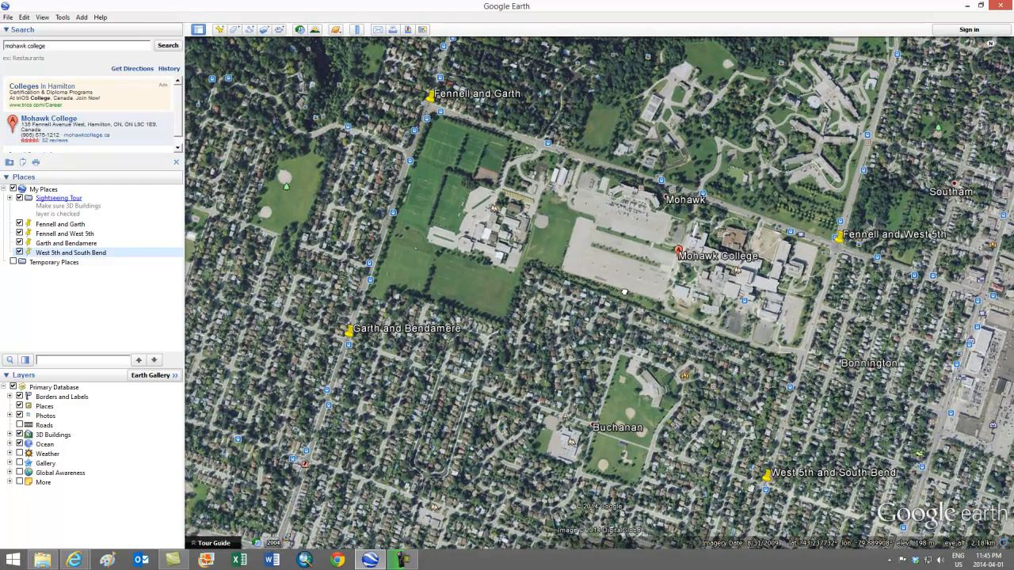
pyautogui.scroll(-2, 625, 292)
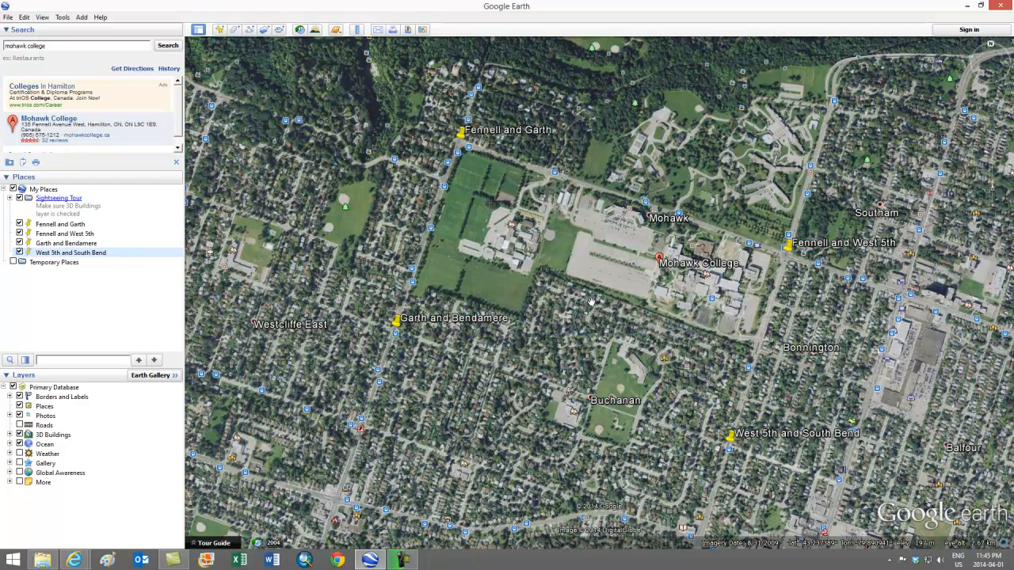
pyautogui.scroll(2, 591, 301)
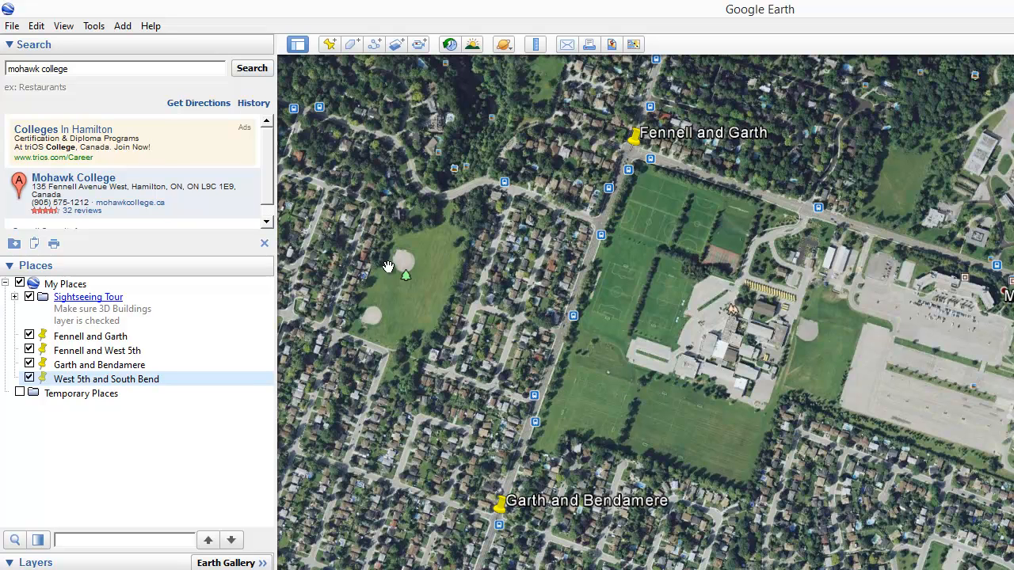
# Copy the framed map view as an image and switch to Paint
pyautogui.click(36, 26)
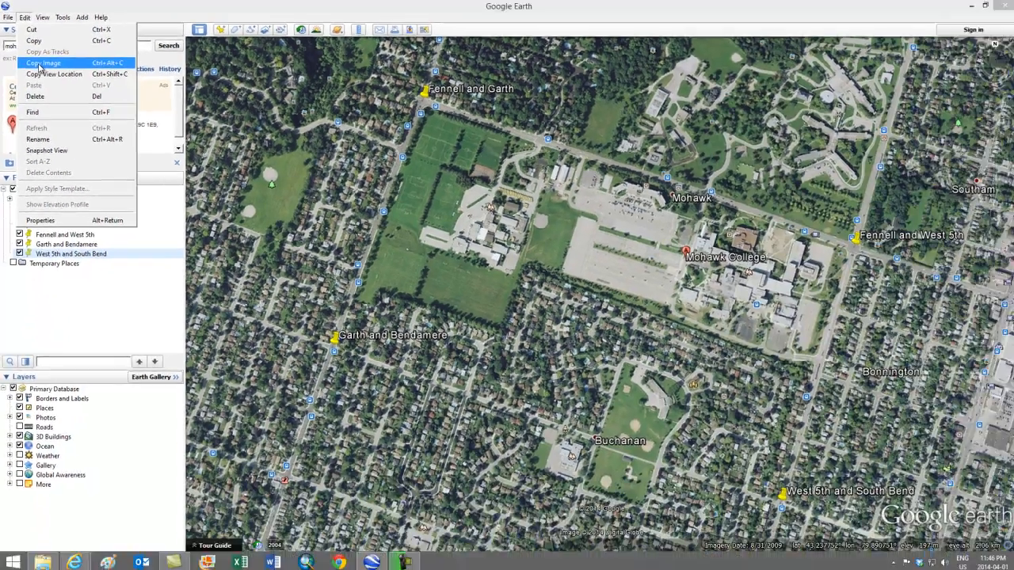
pyautogui.click(59, 95)
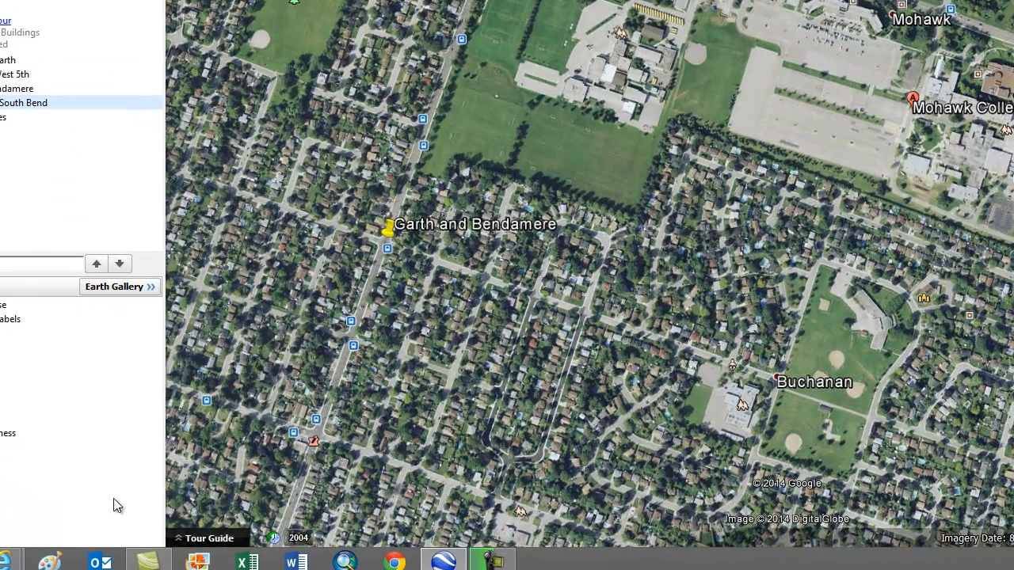
pyautogui.click(49, 561)
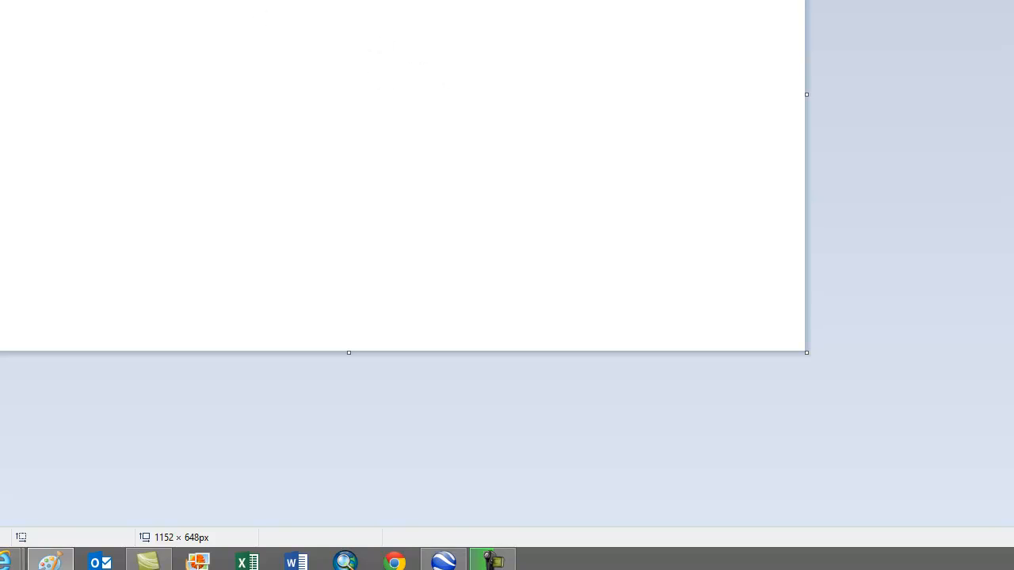
# Paste the copied map view onto the blank canvas and check that all four placemarks are in the image
pyautogui.click(13, 39)
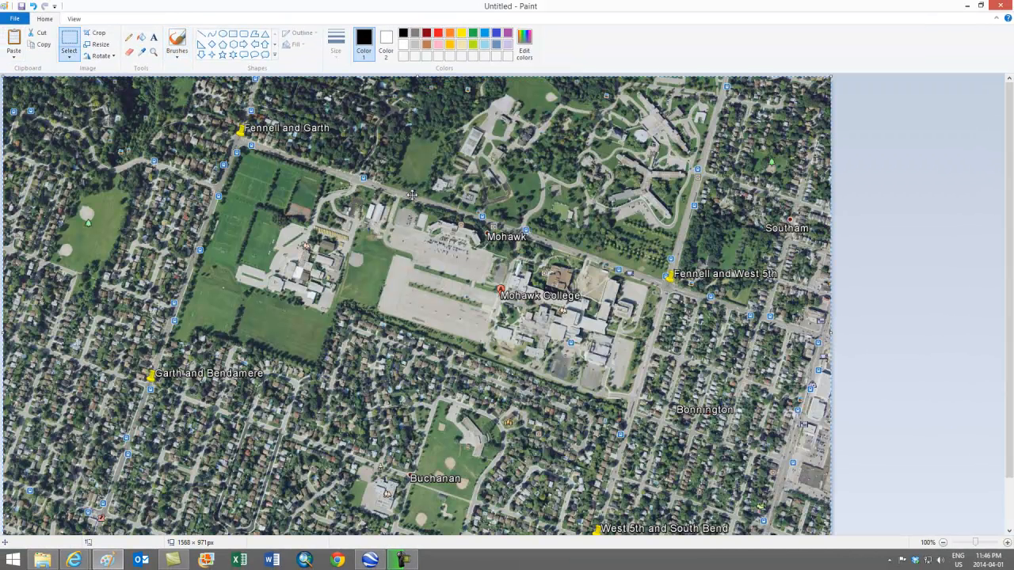
pyautogui.scroll(-1, 508, 239)
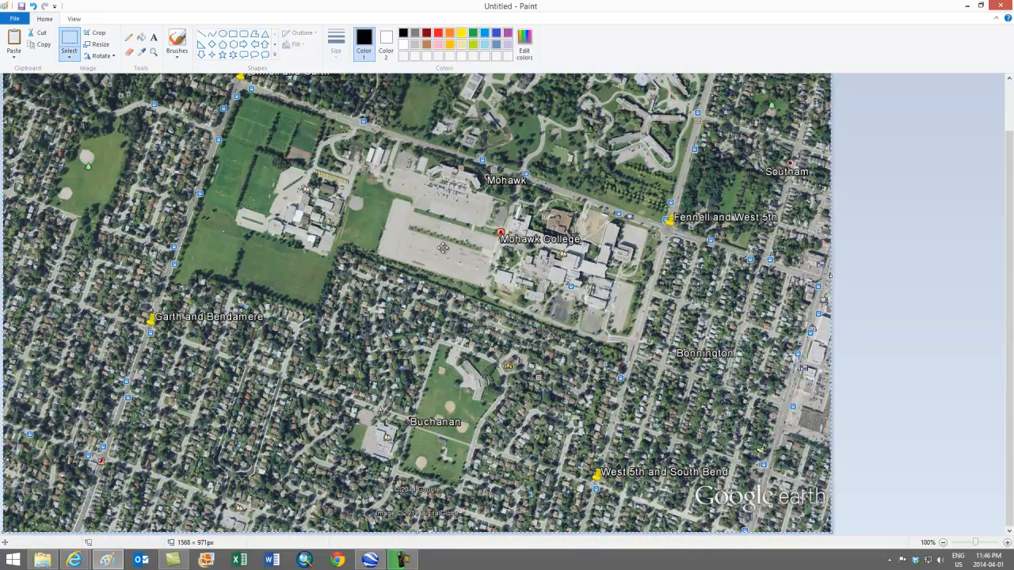
pyautogui.moveTo(395, 272)
pyautogui.mouseDown()
pyautogui.moveTo(518, 302)
pyautogui.moveTo(229, 254)
pyautogui.moveTo(361, 258)
pyautogui.moveTo(391, 242)
pyautogui.moveTo(394, 272)
pyautogui.mouseUp()
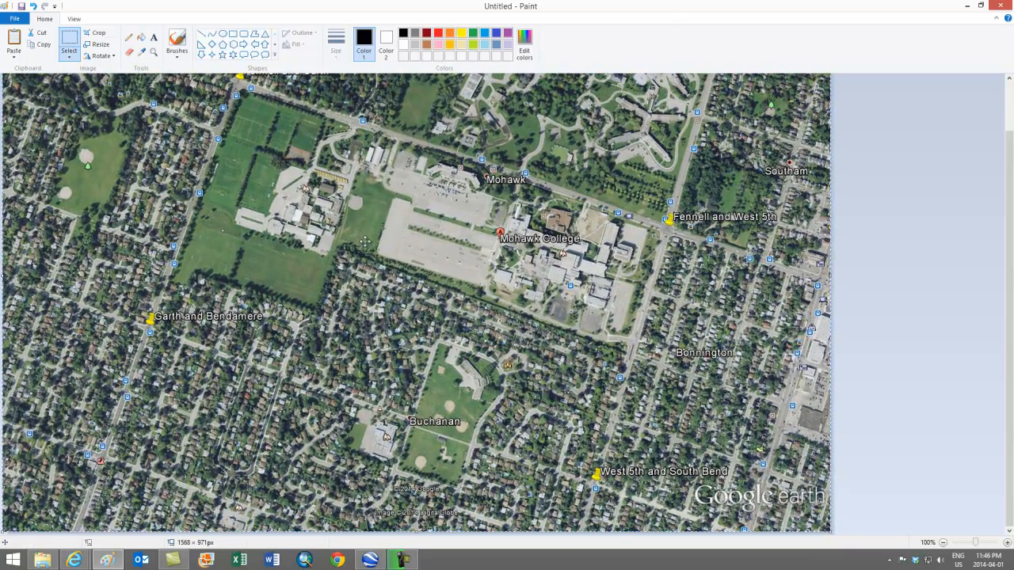
pyautogui.click(63, 44)
# Start saving the image and choose the A4b folder inside Assignment 4's Demo folder as the destination
pyautogui.click(21, 6)
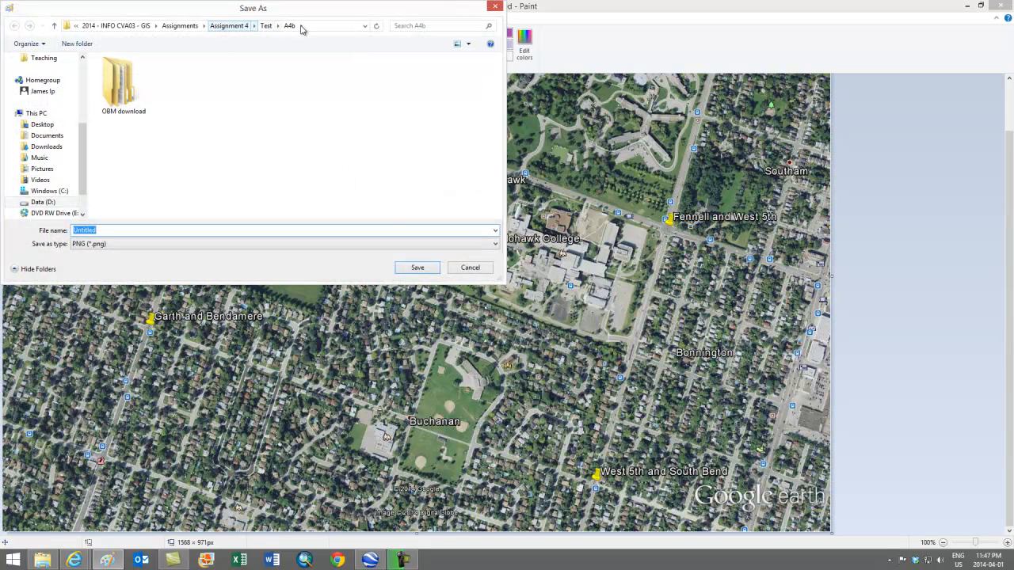
pyautogui.click(229, 26)
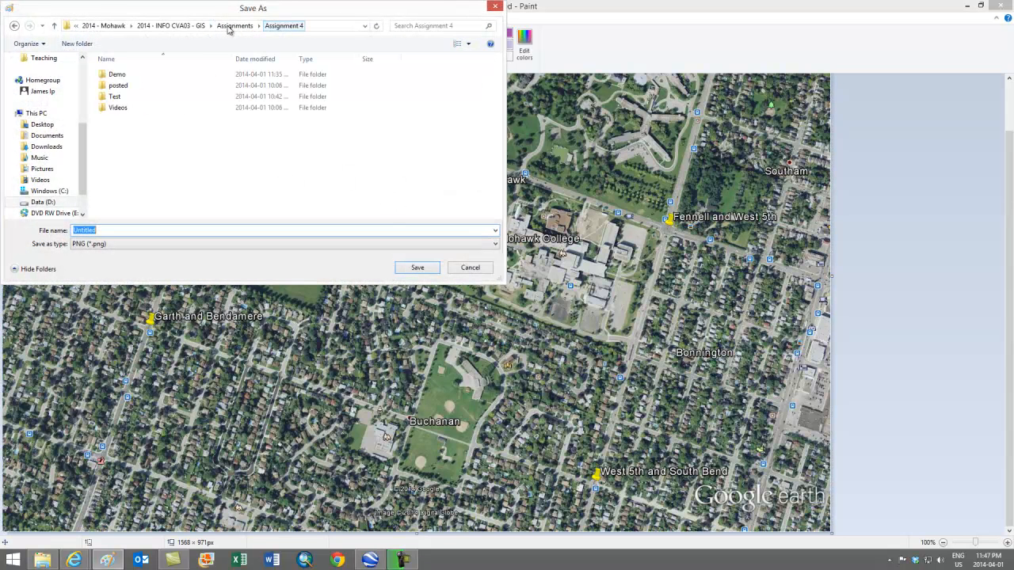
pyautogui.click(124, 75)
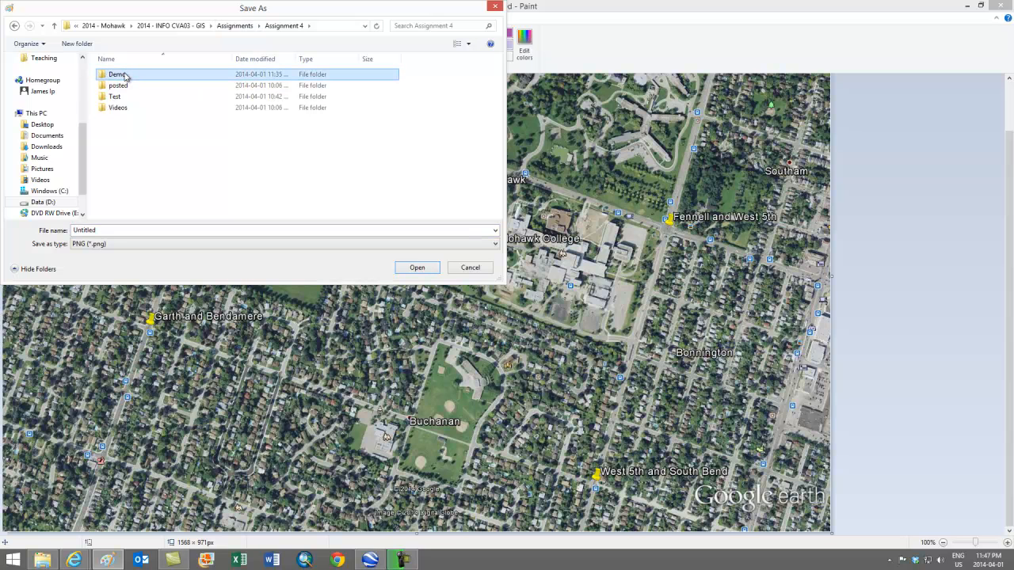
pyautogui.doubleClick(124, 75)
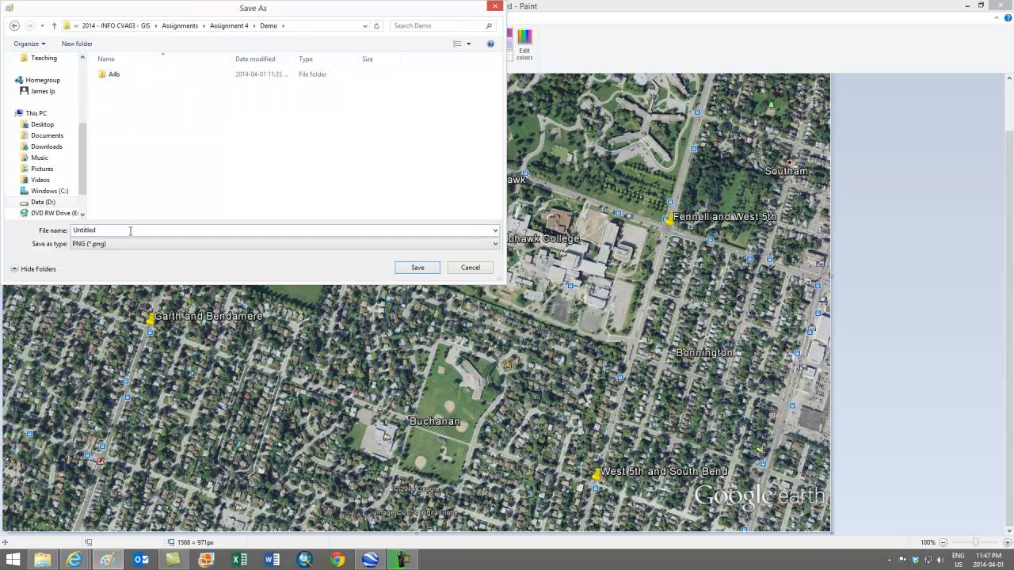
pyautogui.click(111, 75)
pyautogui.doubleClick(111, 75)
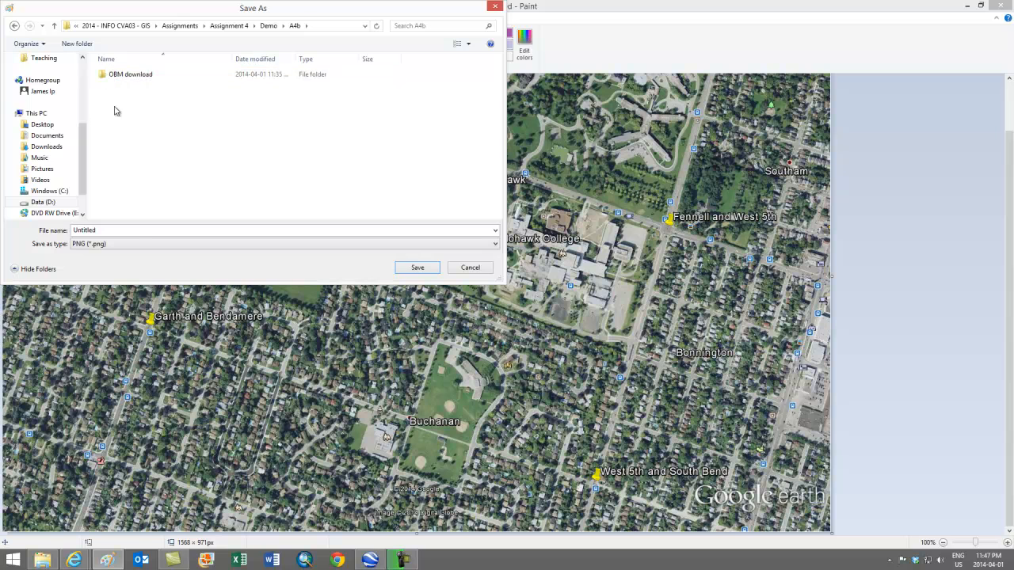
# Name the image file with the author's surname and first name followed by georef, all in lowercase without spaces, and save it
pyautogui.click(123, 229)
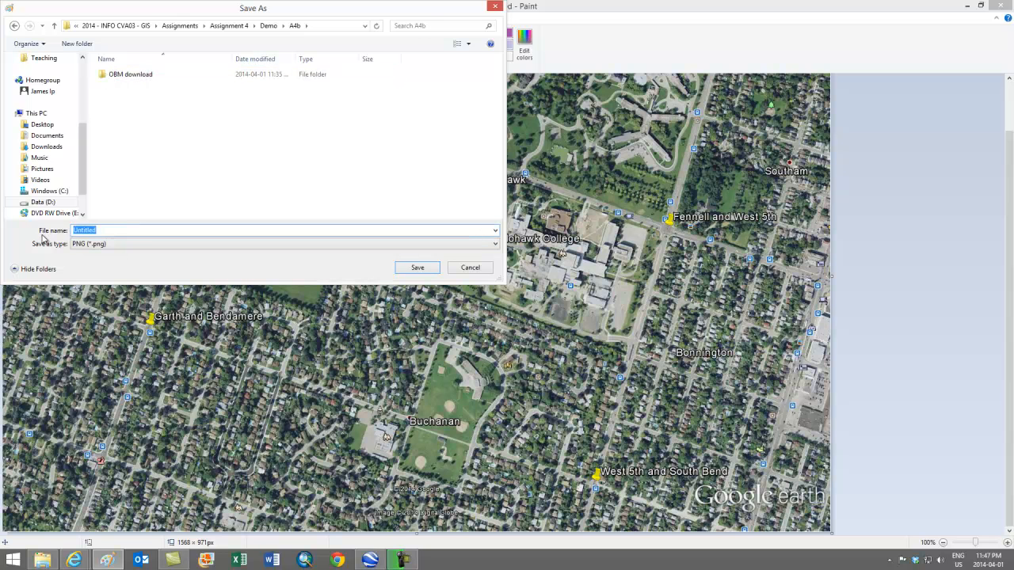
pyautogui.write('ipjamesgeoref')
pyautogui.click(432, 271)
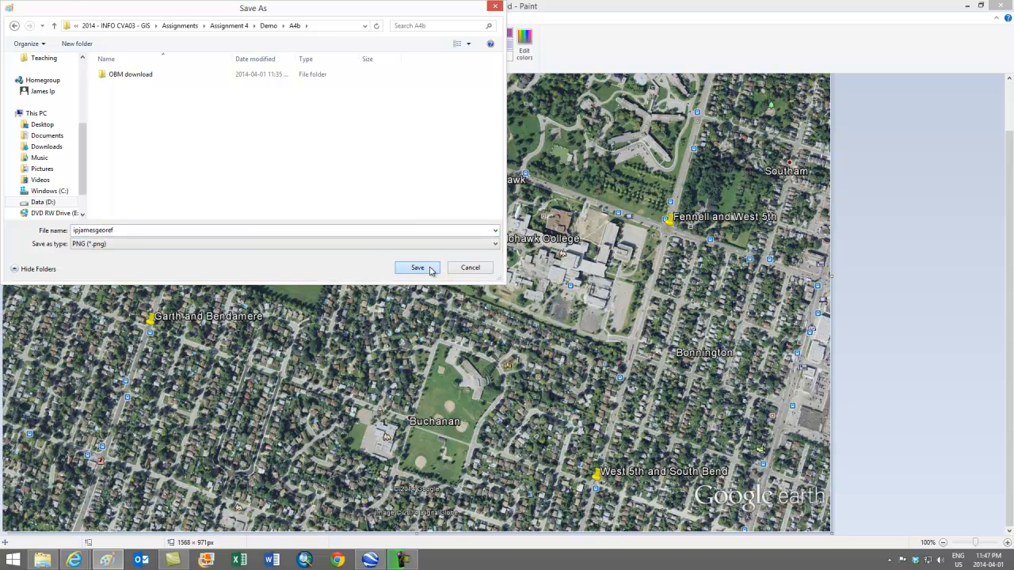